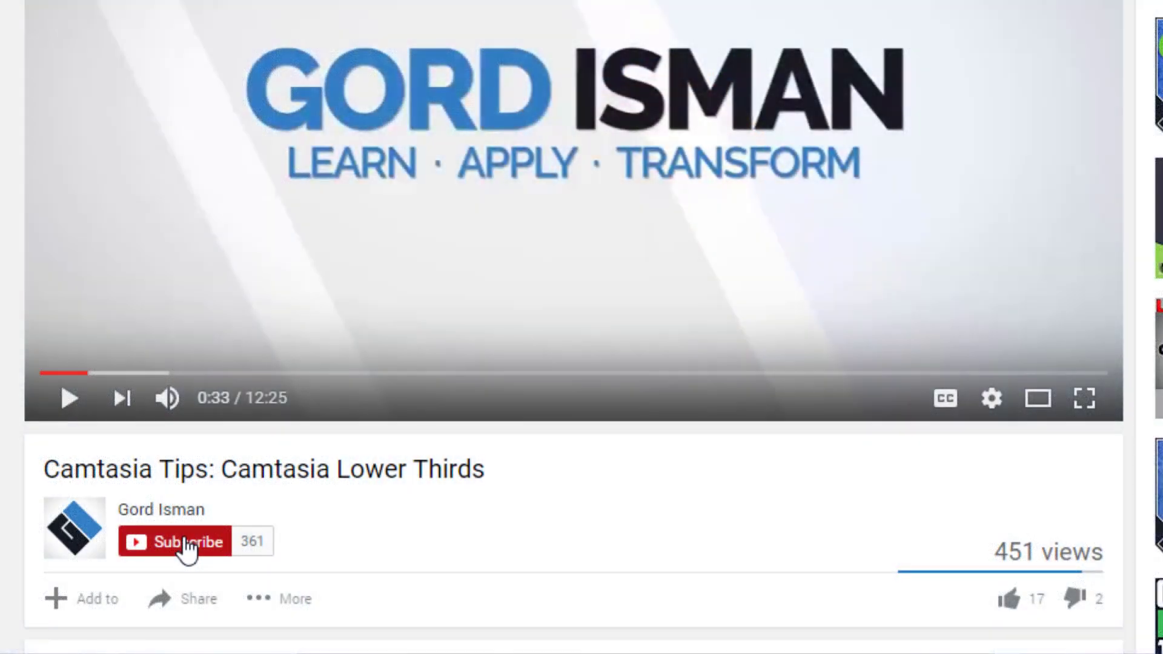
- Subscribe to the Camtasia Lower Thirds video's channel, saving its notification settings unchanged
left_click(185, 544)
left_click(269, 539)
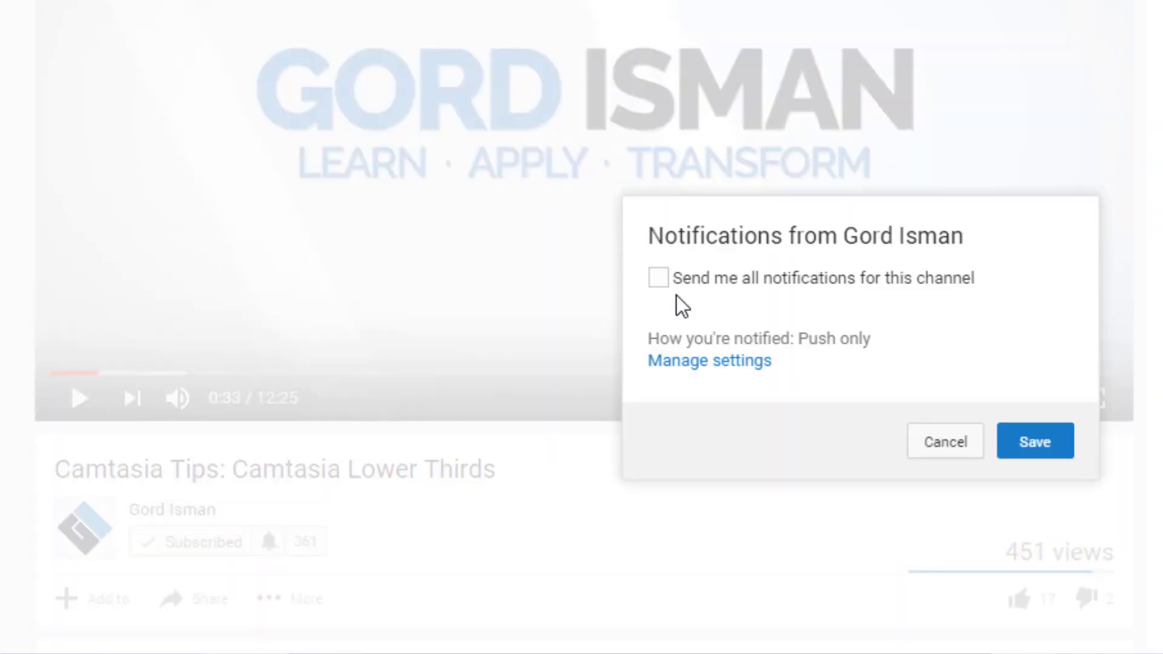
left_click(1034, 445)
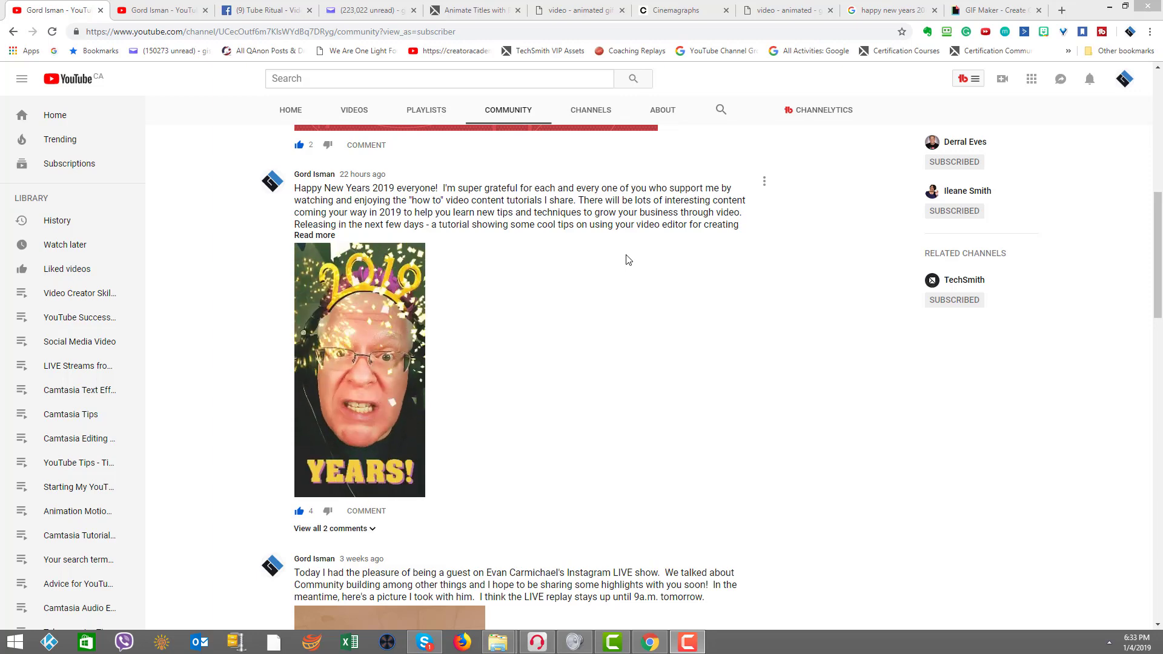
- Switch to the channel's Community posts showing the New Years and WOW GIFs
left_click(180, 11)
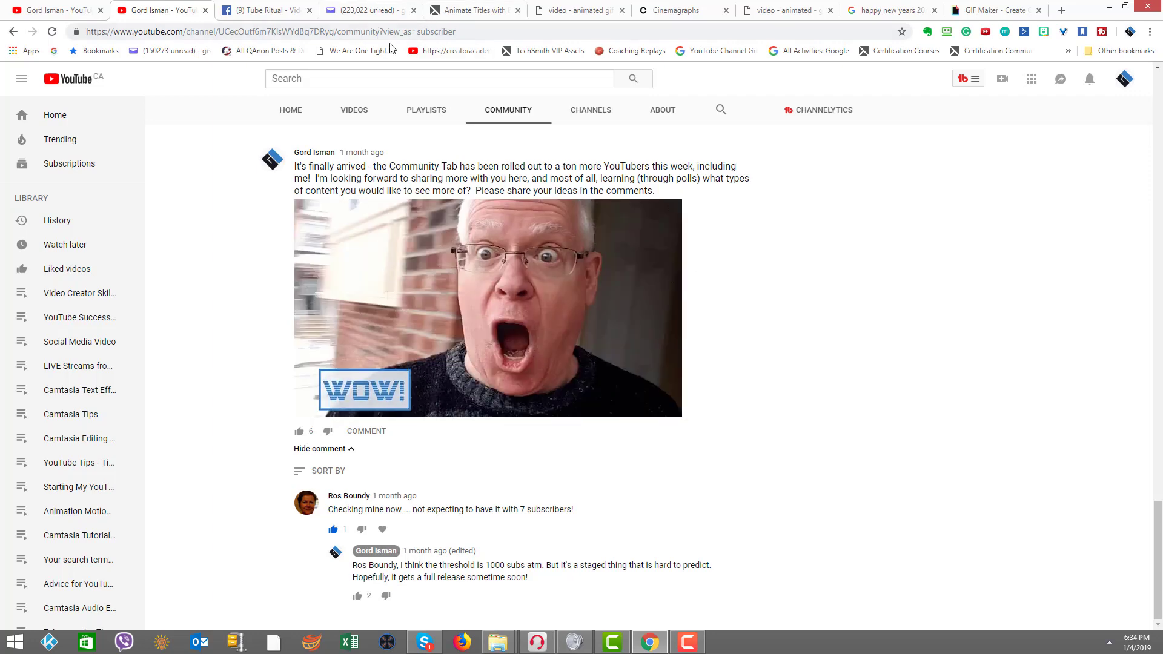
- Switch to the Tube Ritual Facebook group to watch the Gamers post's controller GIF
left_click(269, 10)
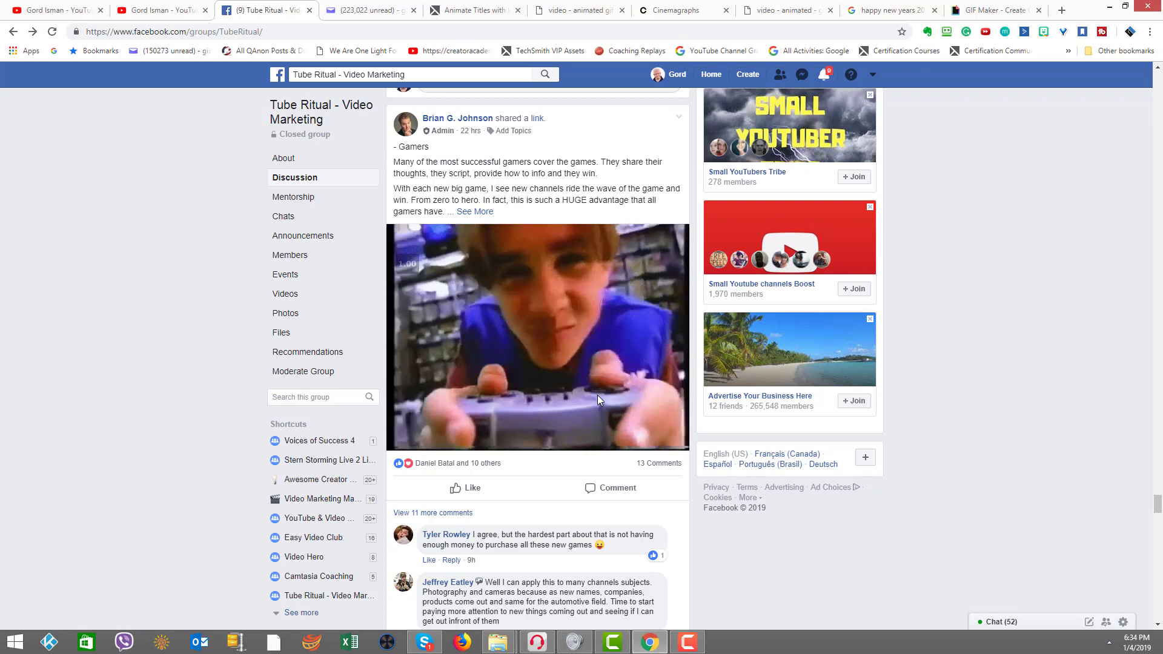
- Review the Happy New Years 2019 email draft, scrolling past its embedded GIF and sign-off
left_click(388, 10)
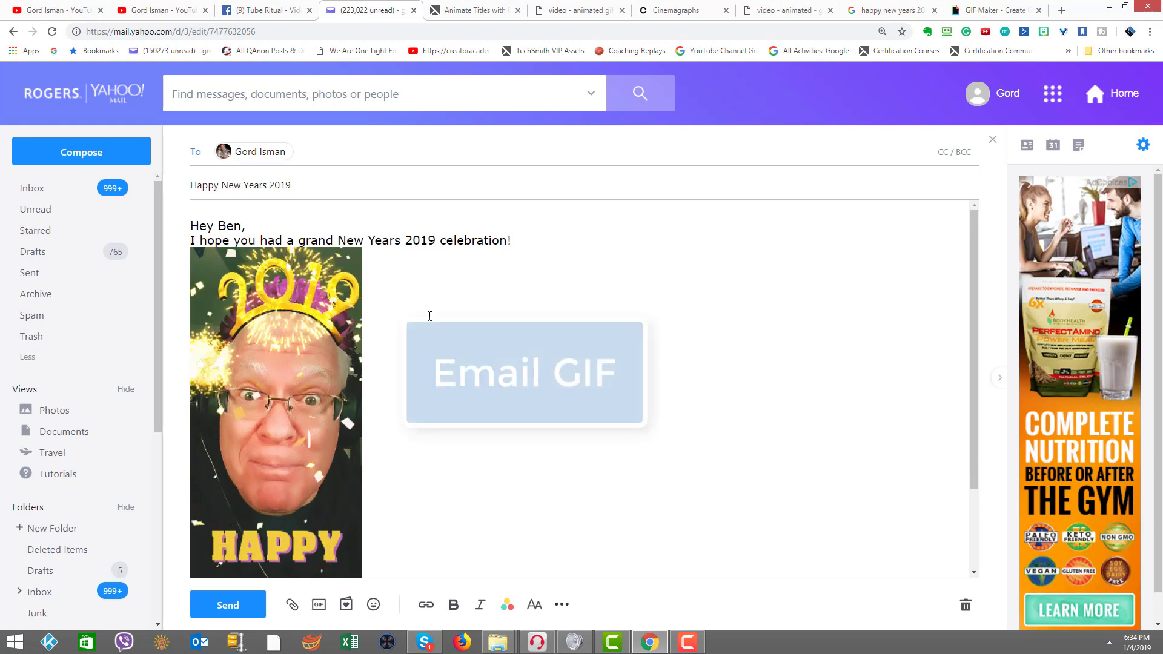
scroll(429, 315, "down", 2)
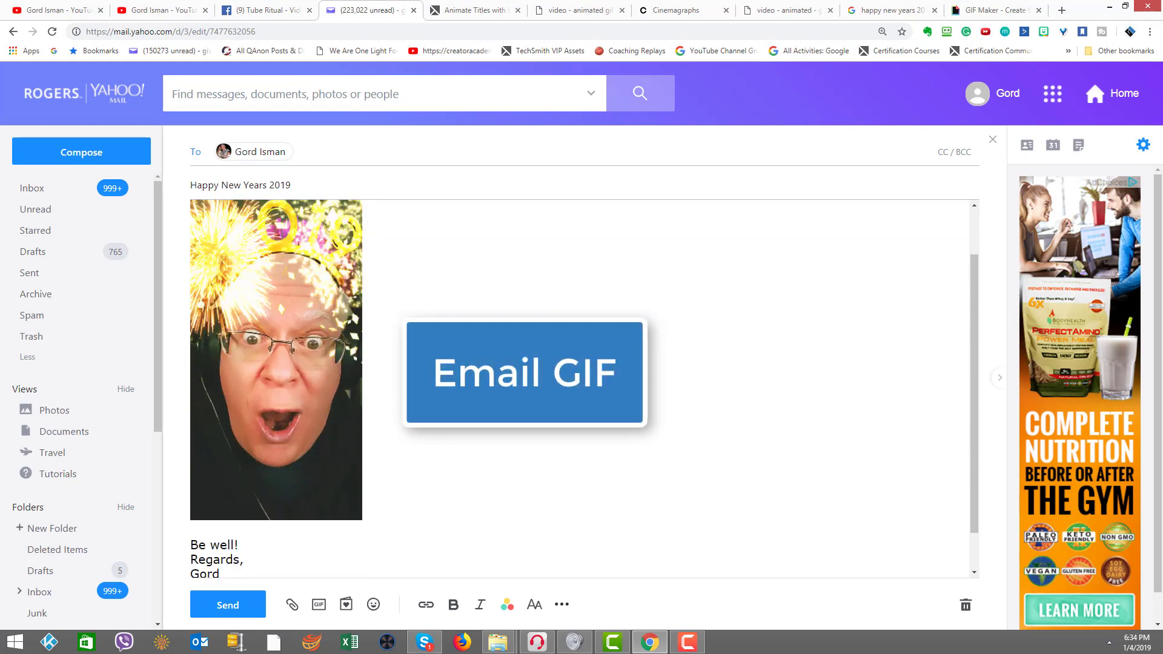
scroll(427, 324, "up", 2)
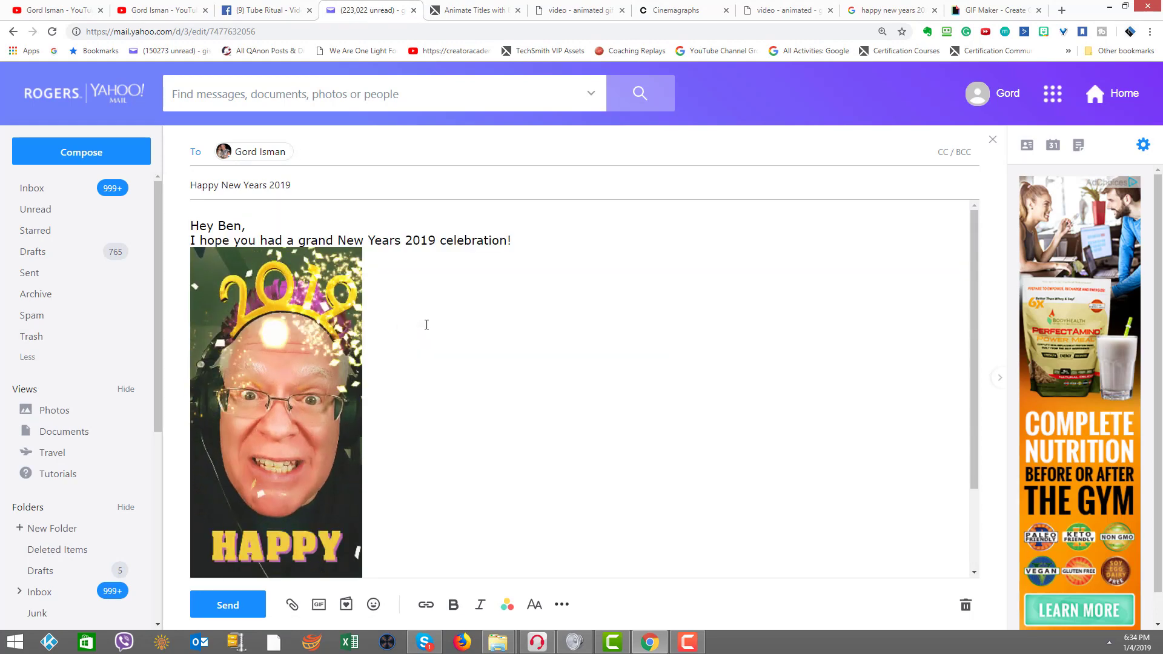
scroll(433, 326, "down", 2)
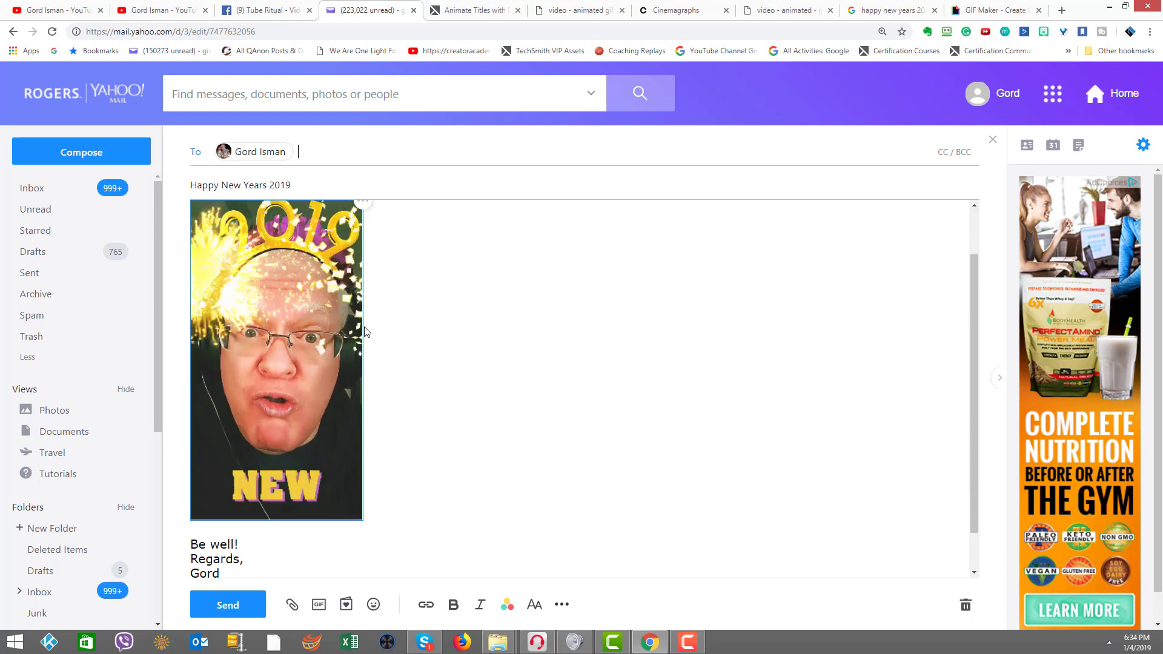
scroll(391, 328, "up", 2)
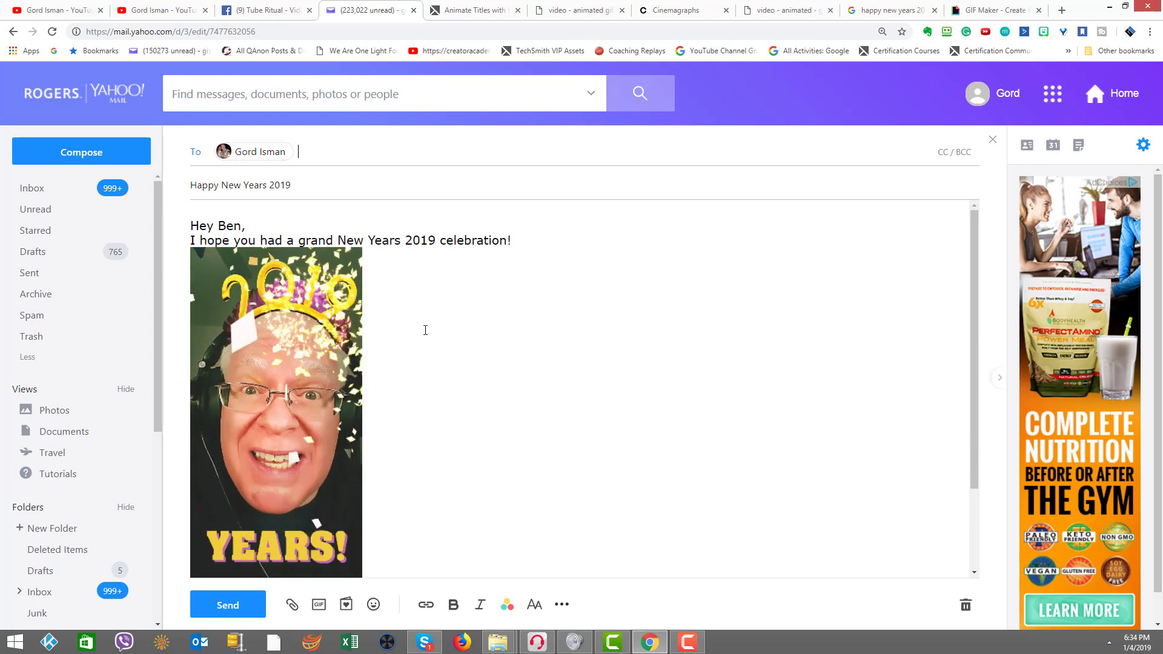
- Scroll through the Animate Titles With Behaviors tutorial and its looping GIF demos
left_click(464, 12)
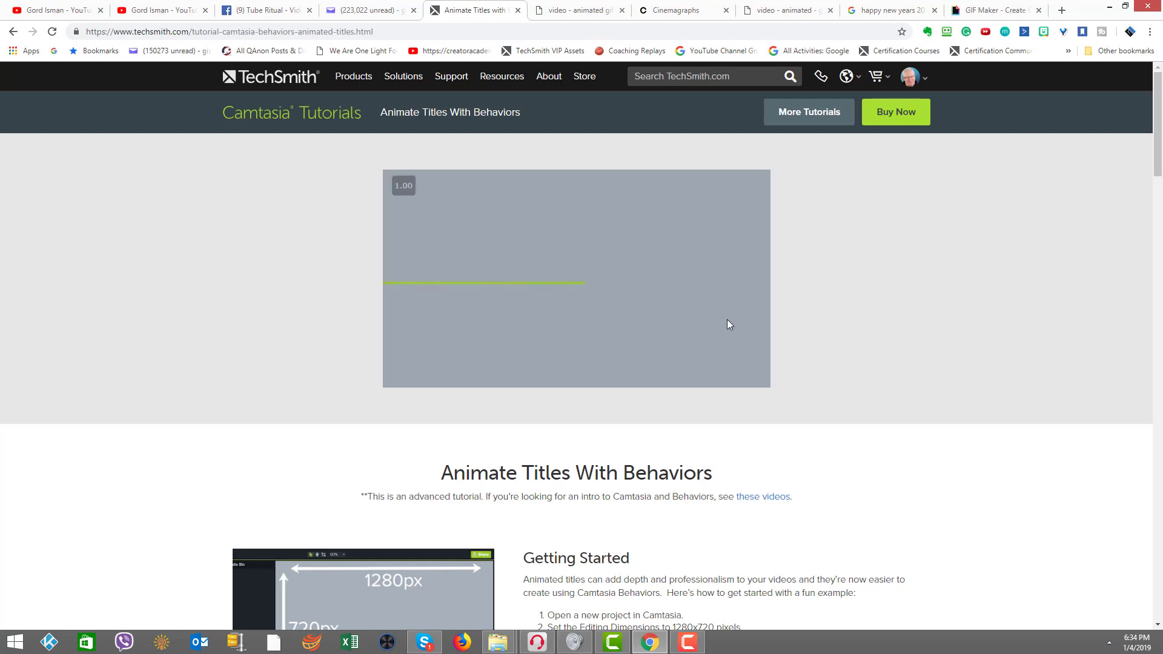
scroll(697, 339, "down", 2)
scroll(699, 340, "down", 3)
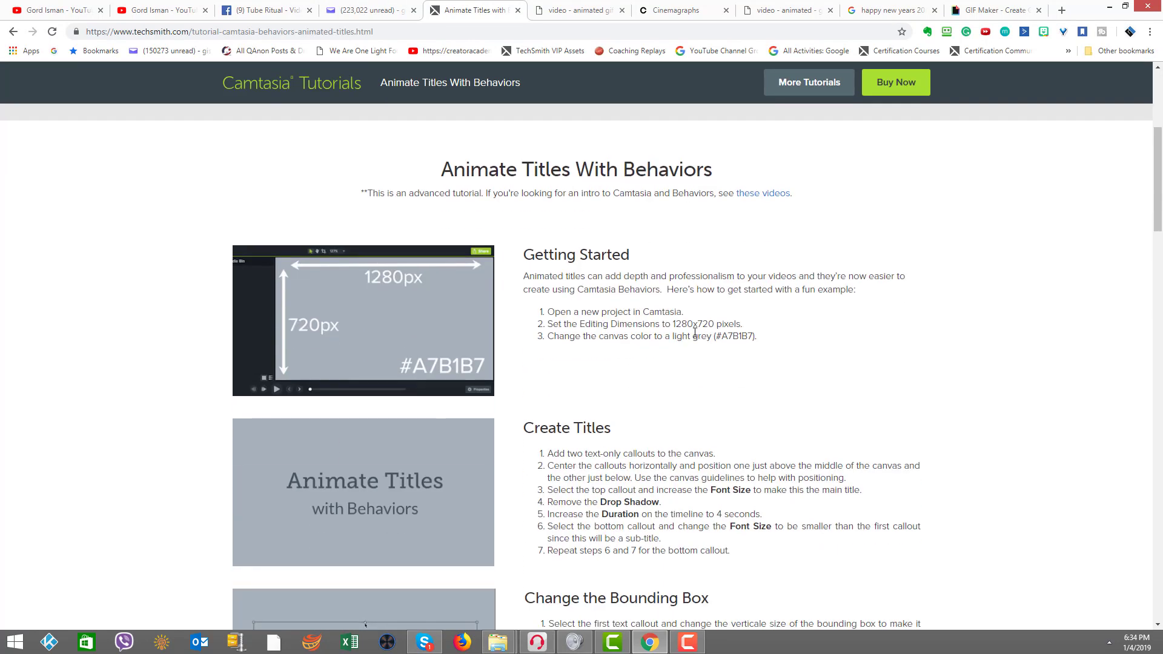
scroll(694, 332, "down", 2)
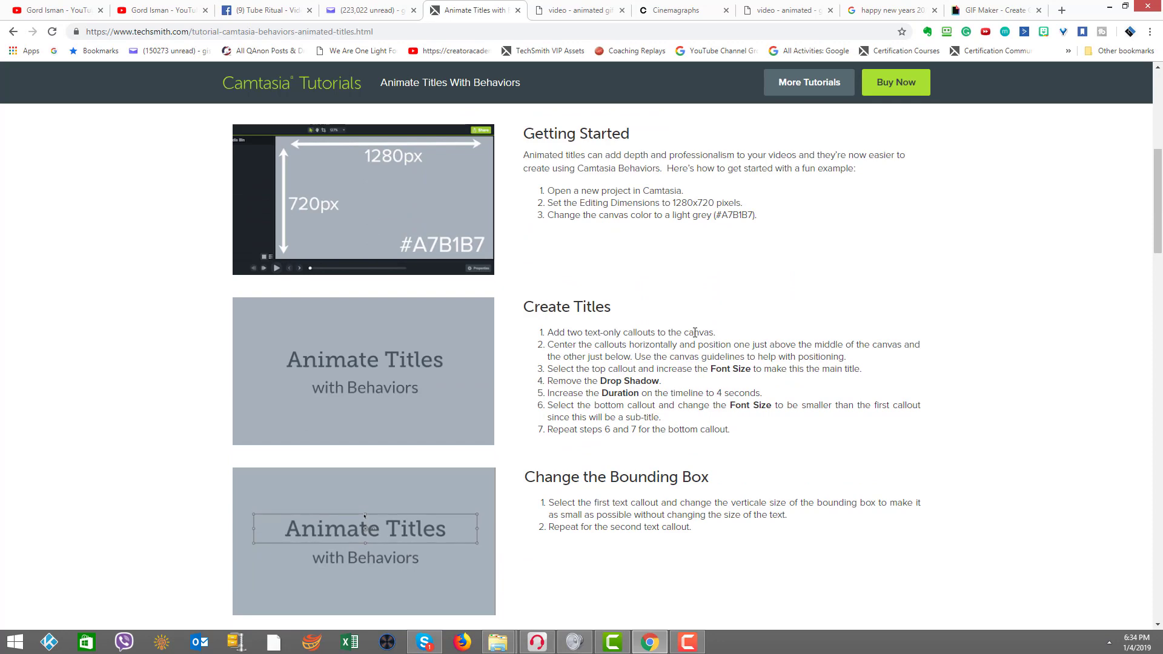
scroll(694, 333, "down", 3)
scroll(641, 327, "up", 10)
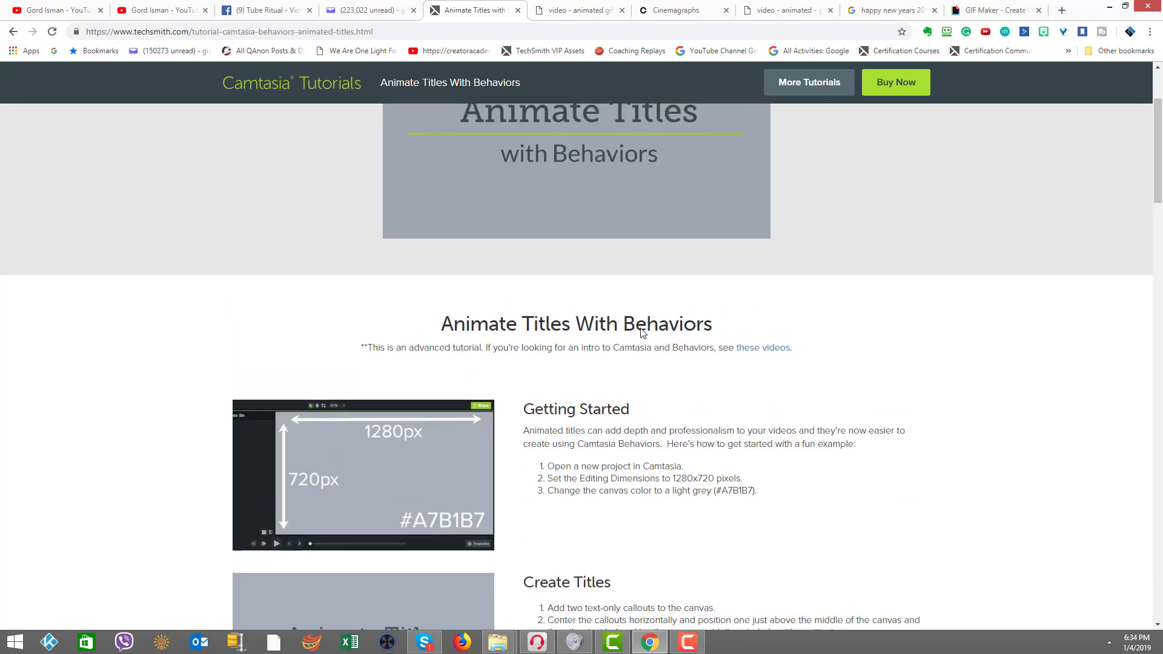
scroll(642, 333, "down", 11)
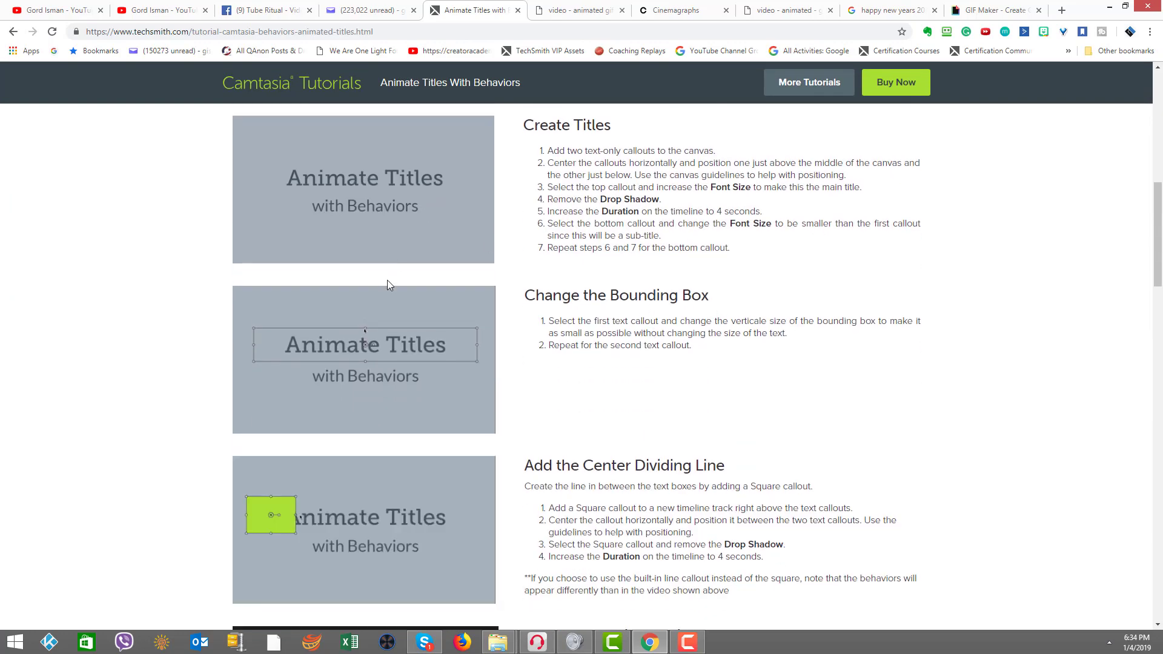
scroll(389, 339, "down", 1)
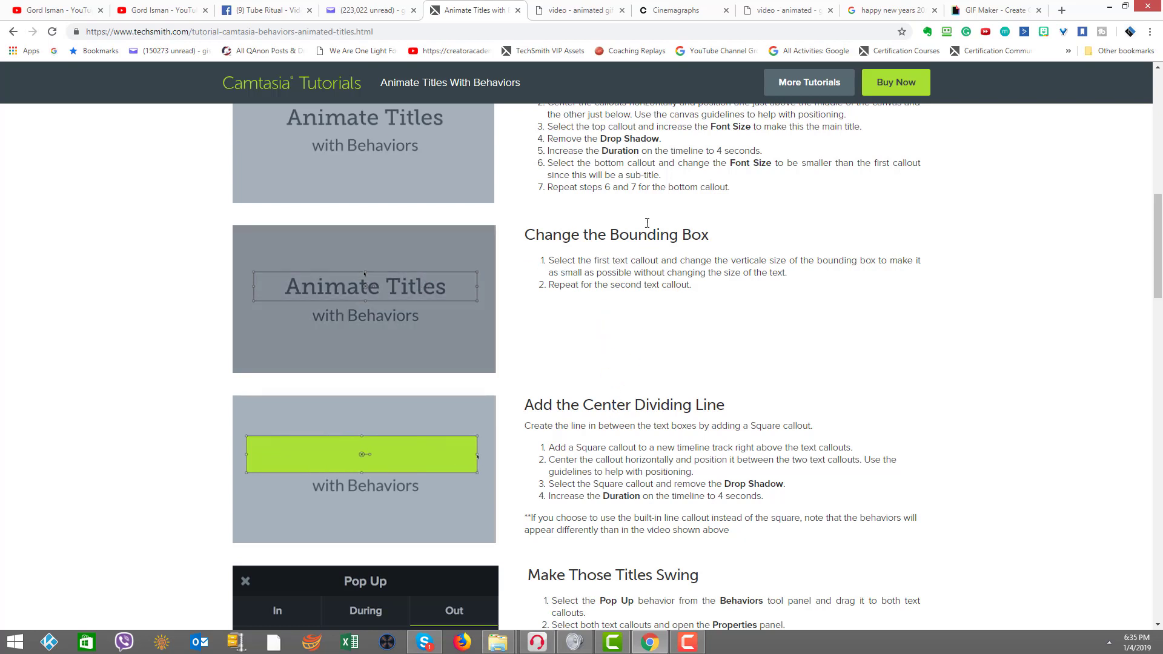
- Watch the Production Wizard GIF-export animation, then bring up the Cinemagraphs gallery
key("ctrl+Tab")
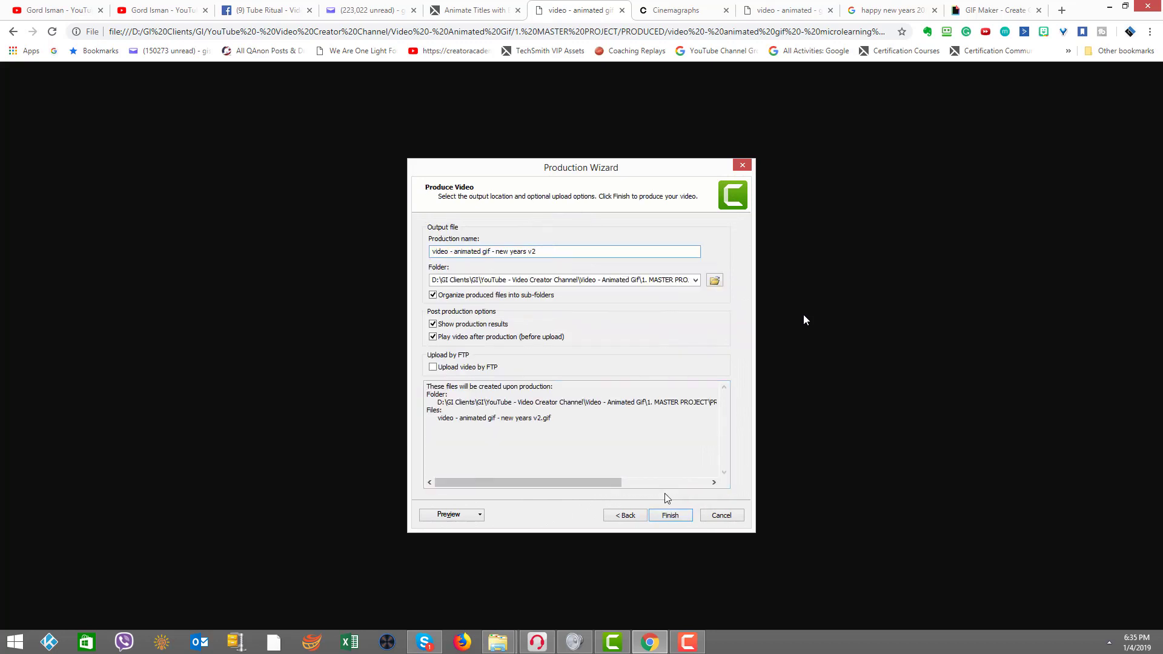
left_click(669, 517)
left_click(683, 11)
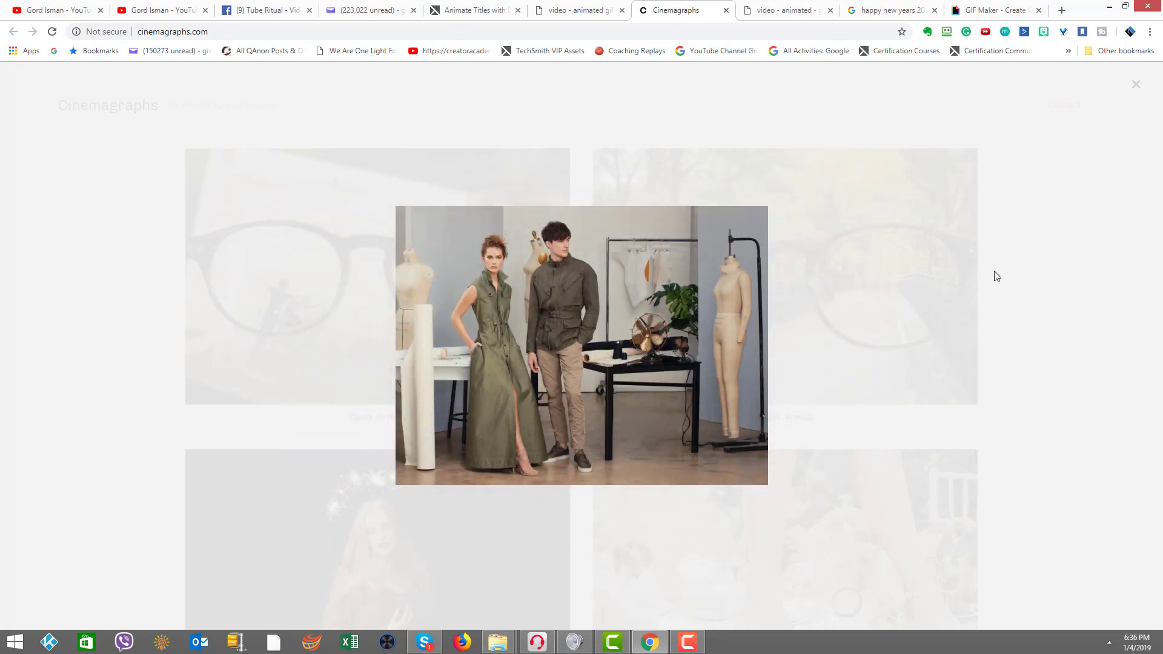
- Advance to the next cinemagraph example, then view the talking-head speech-bubble GIF
left_click(710, 289)
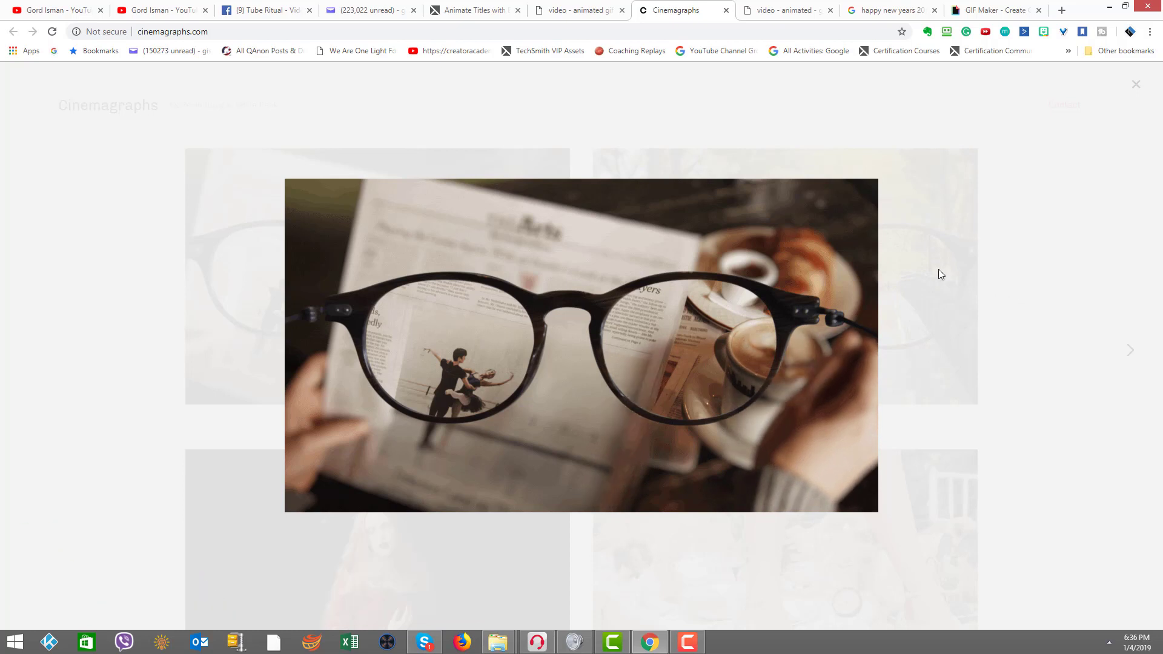
left_click(787, 10)
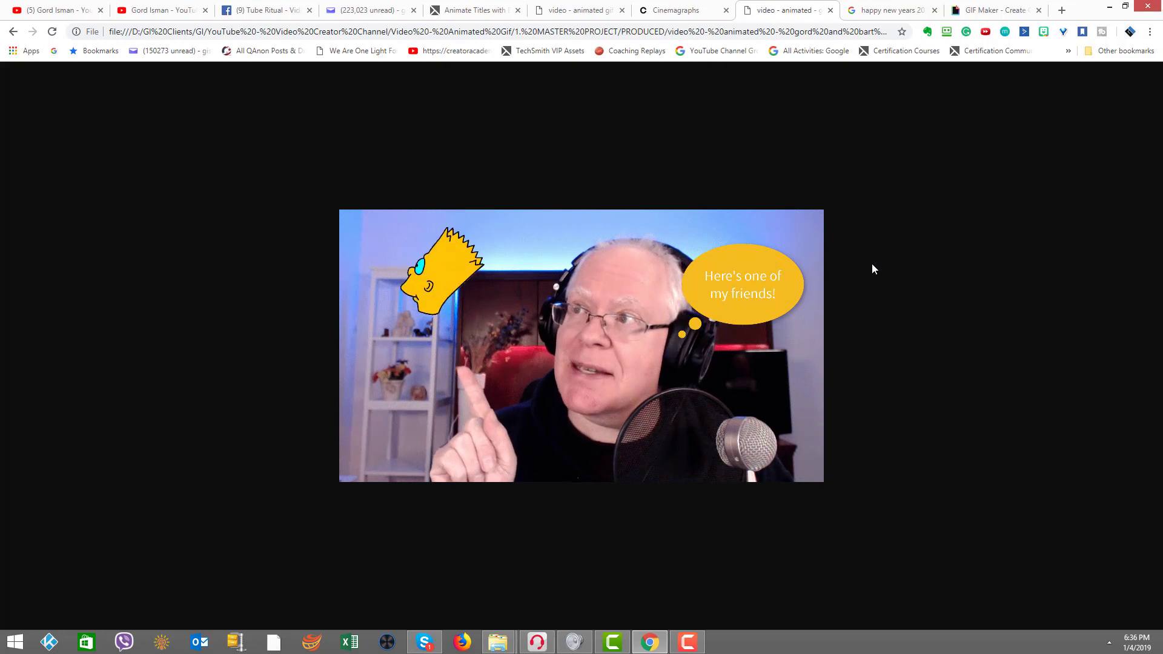
left_click(990, 10)
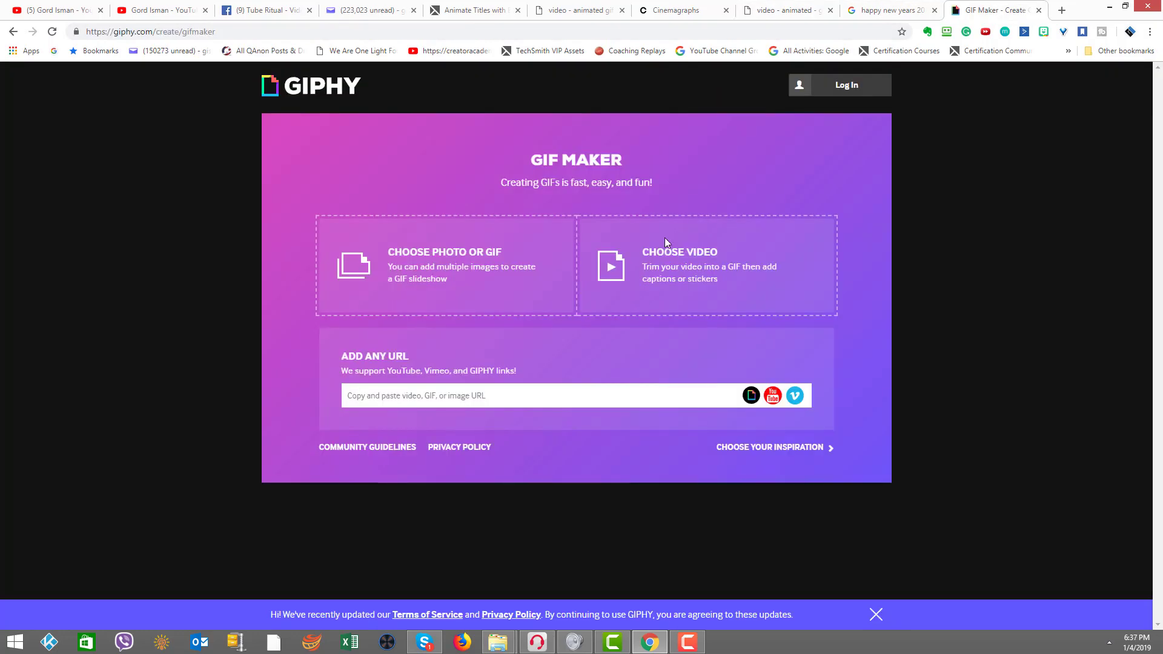
left_click(810, 283)
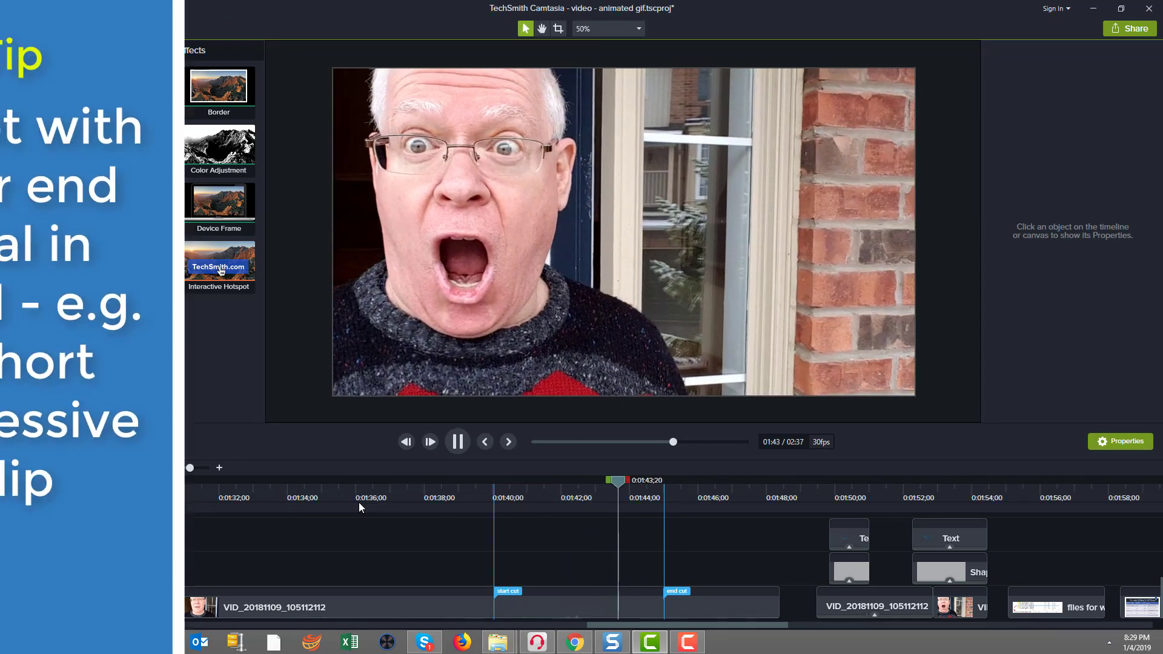
- Split the webcam clip at the start cut marker and delete the footage before it
left_click(459, 443)
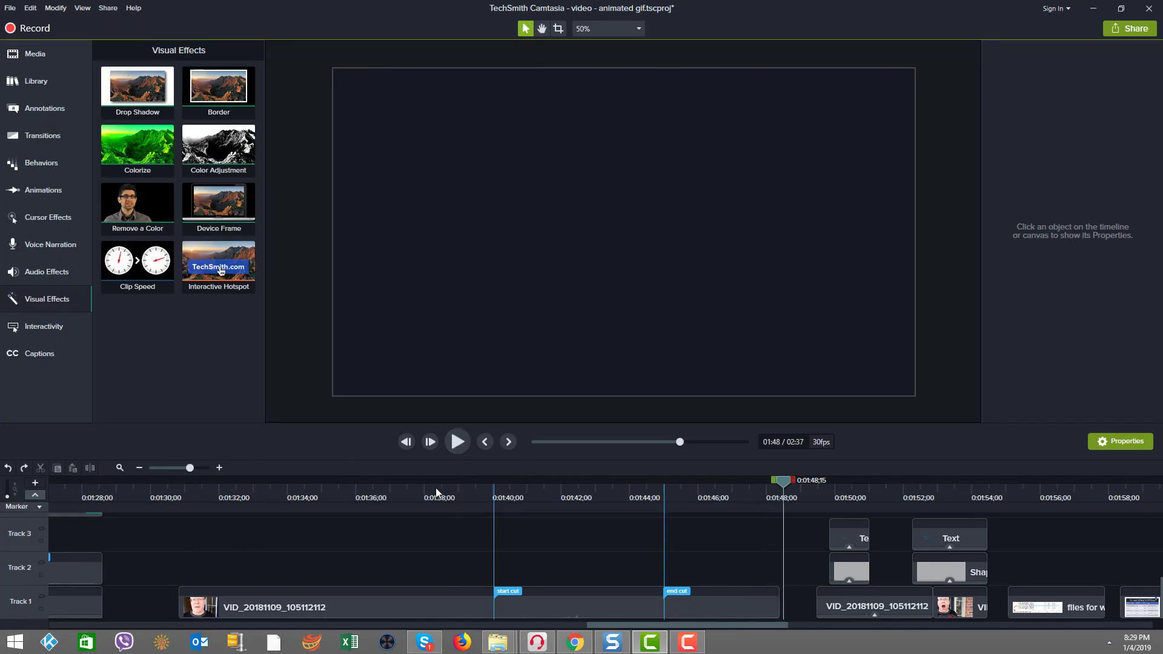
left_click(509, 592)
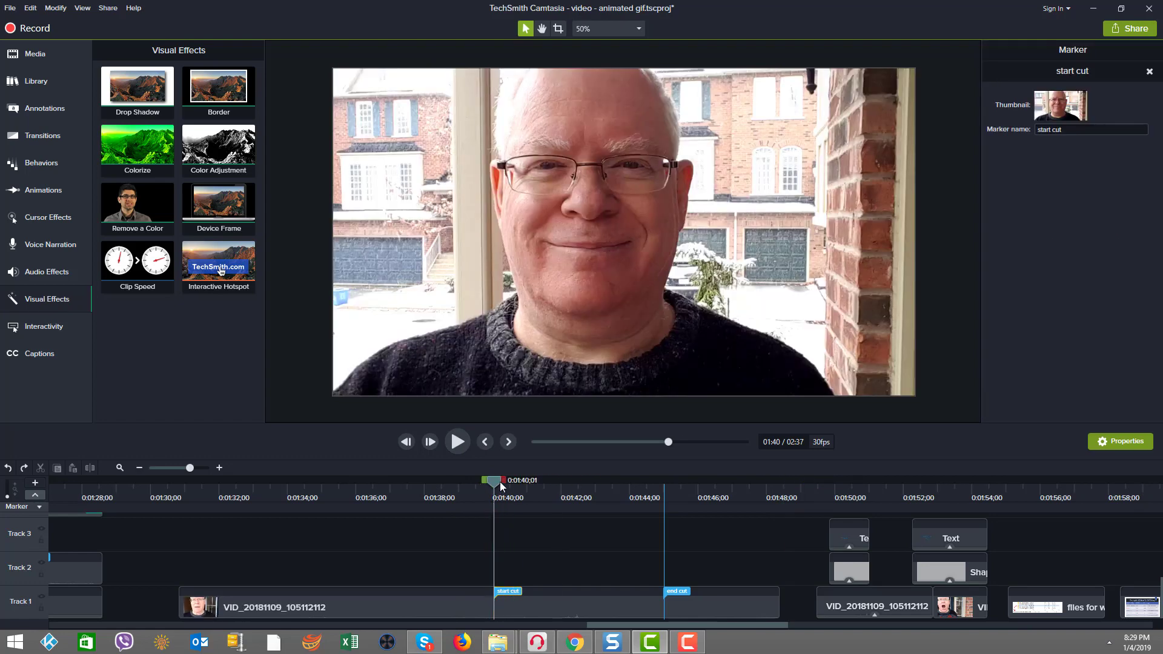
mouse_move(498, 486)
left_mouse_down()
mouse_move(672, 478)
mouse_move(503, 480)
mouse_move(651, 481)
mouse_move(548, 481)
left_mouse_up()
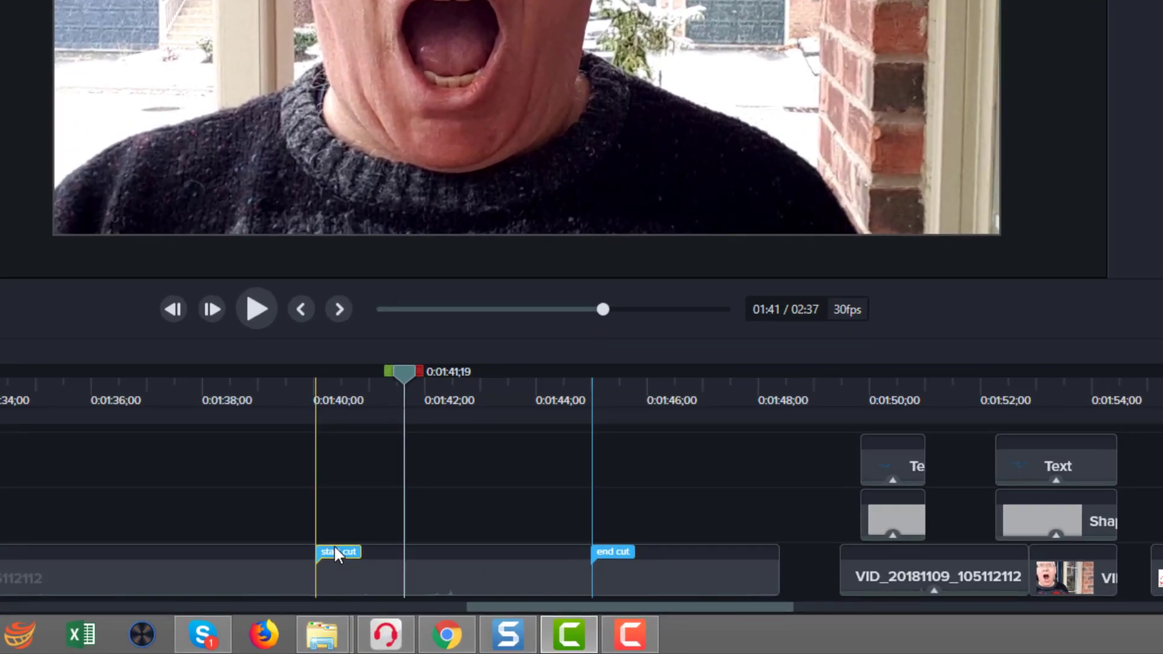
left_click(335, 553)
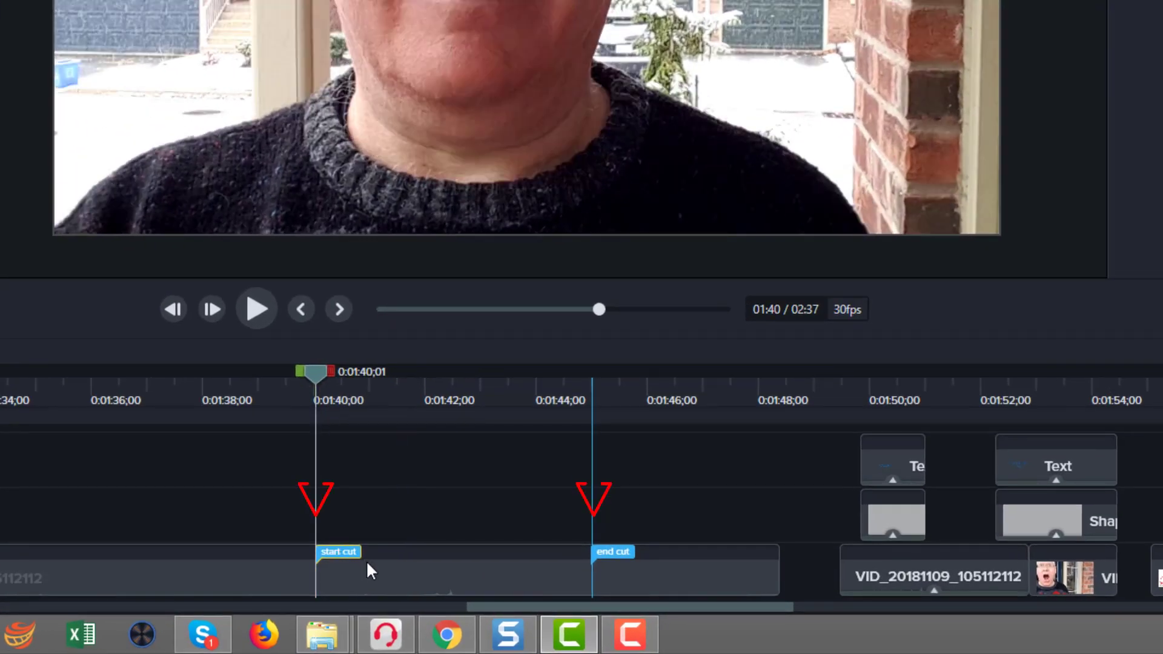
left_click(332, 571)
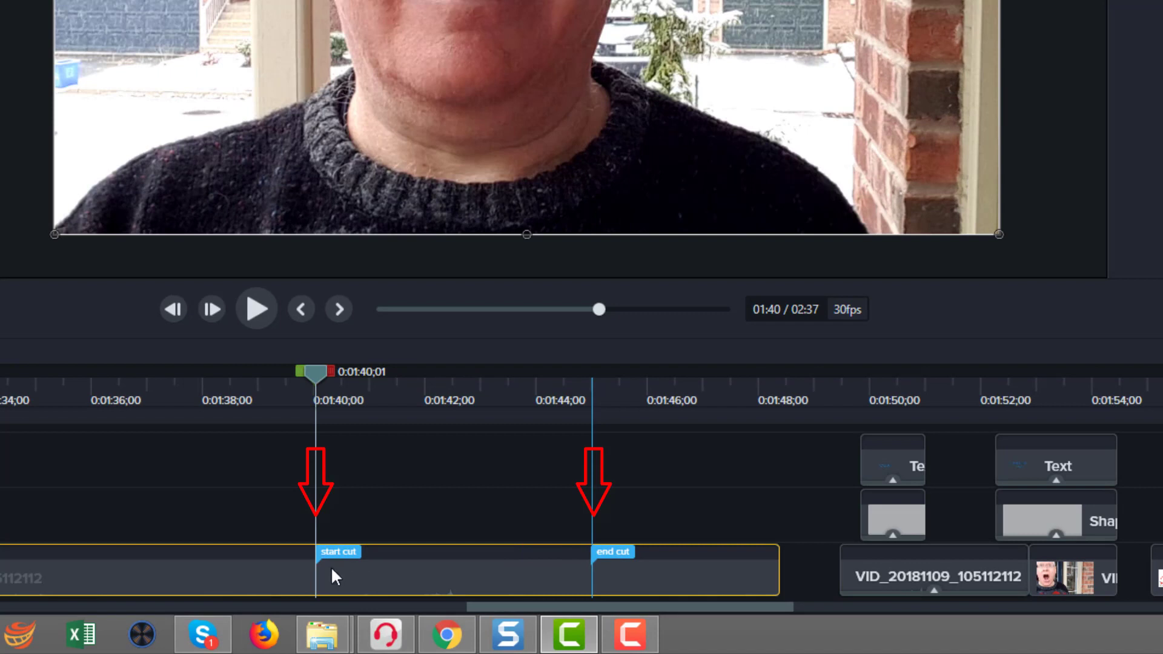
key("s")
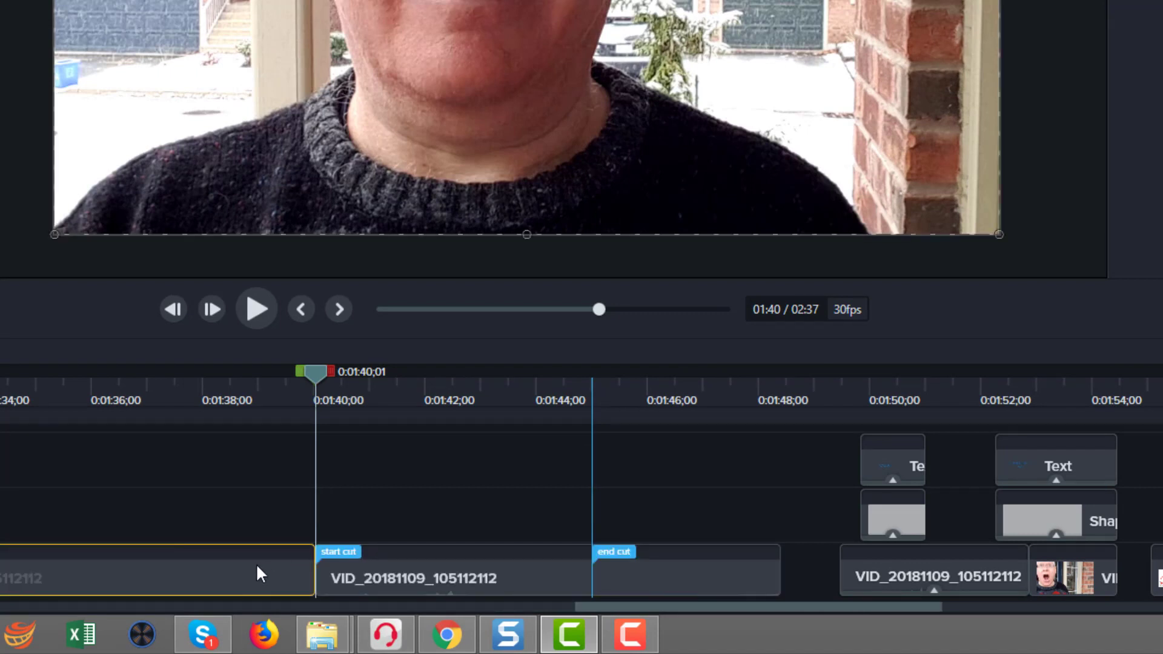
key("Delete")
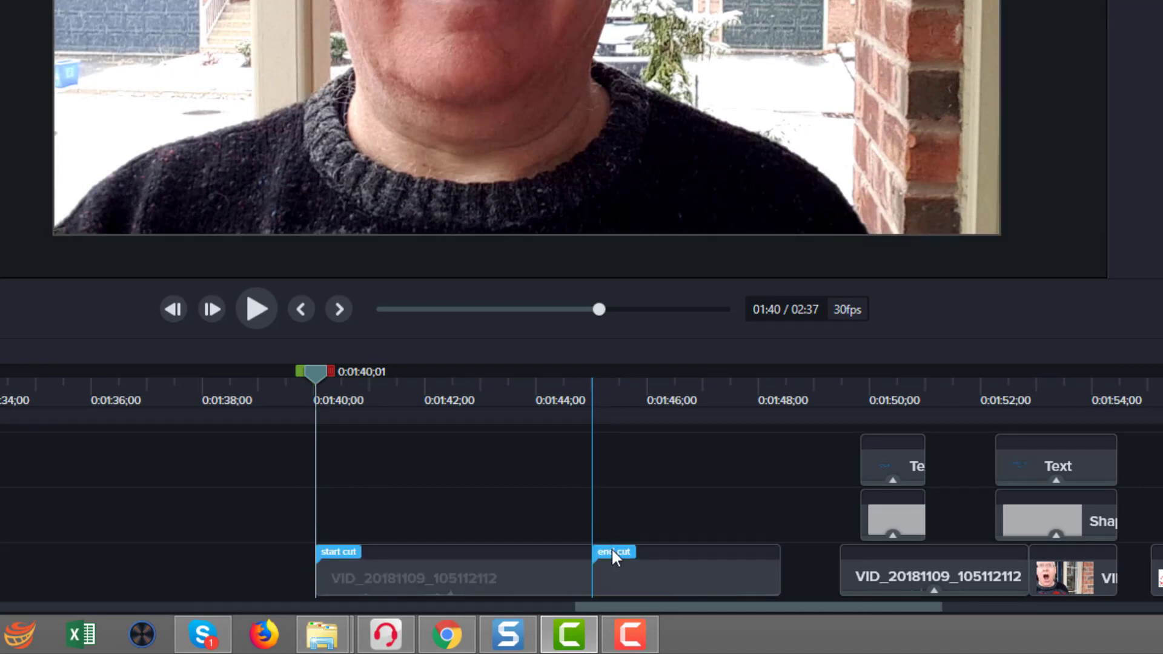
- Delete the footage after the end cut marker, leaving the 1:40–1:45 section
left_click(612, 550)
left_click(636, 572)
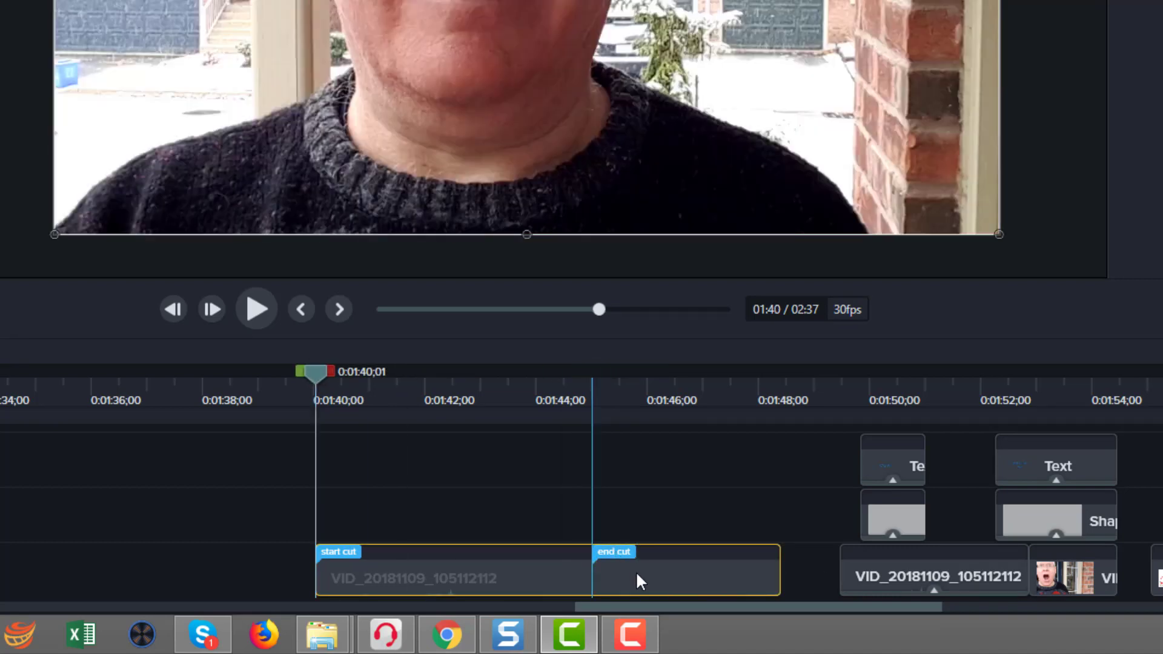
left_click(622, 548)
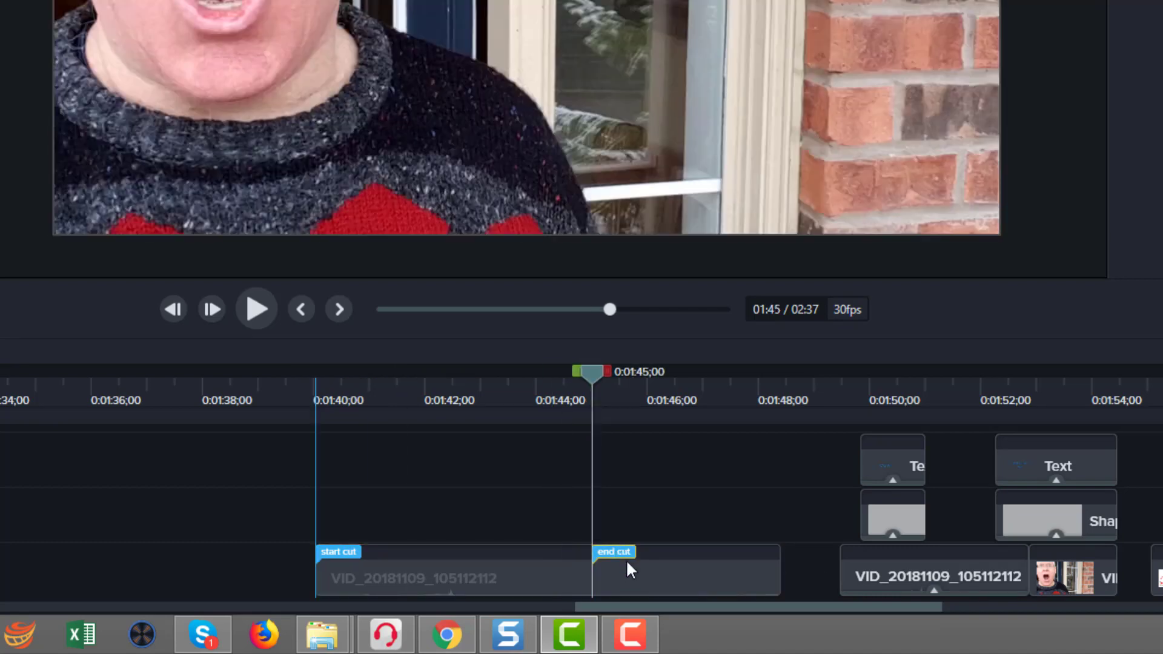
left_click(634, 569)
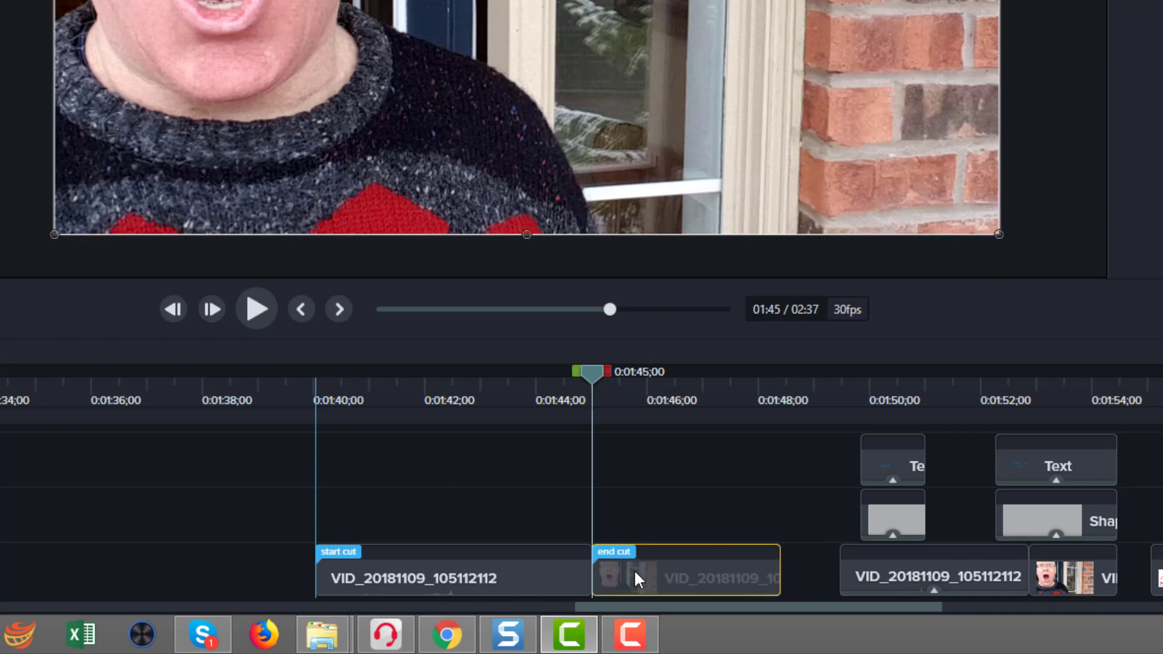
key("Delete")
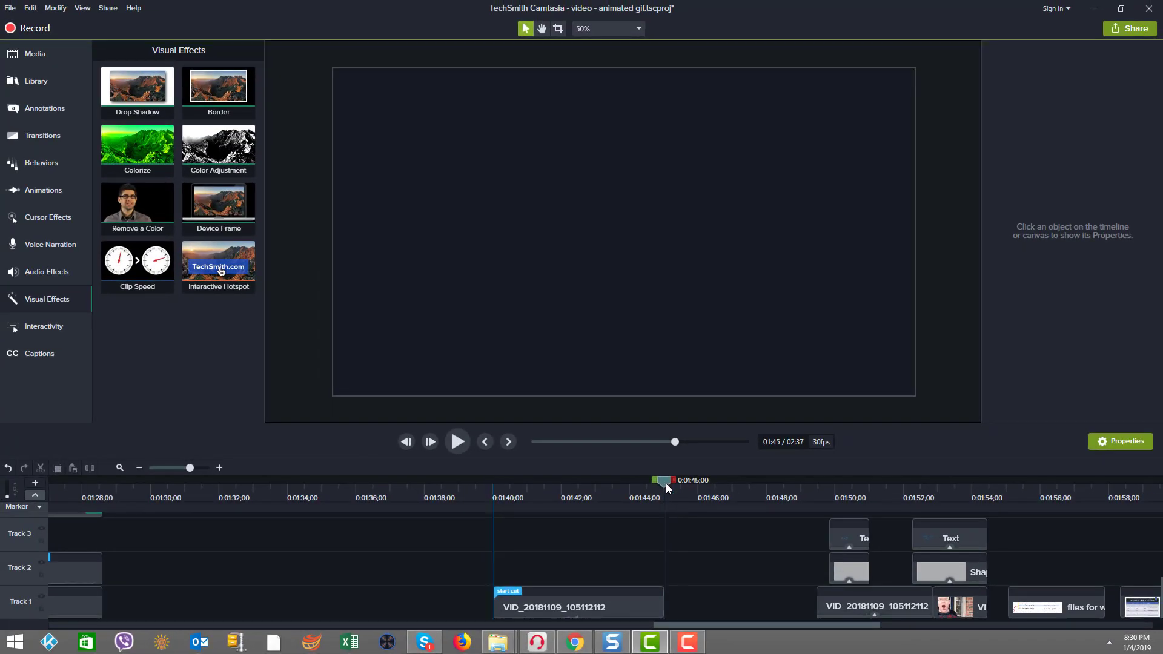
left_click_drag(665, 482, 532, 482)
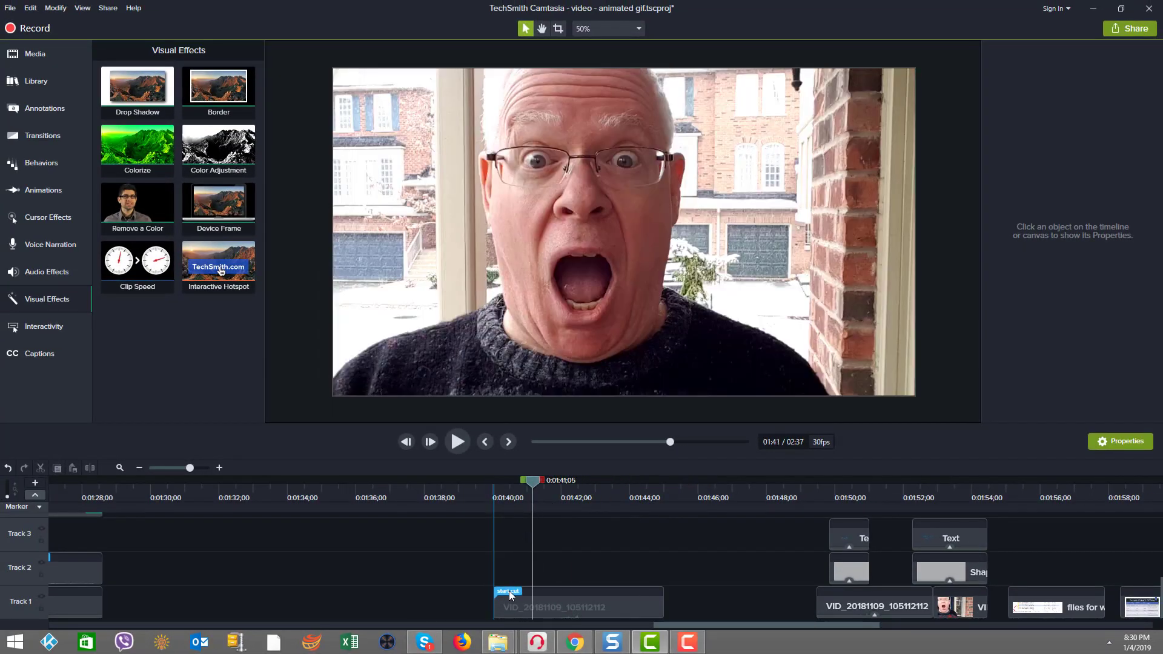
left_click(511, 593)
- Delete the start cut marker and scrub through the trimmed WOW face clip
right_click(510, 594)
left_click(536, 574)
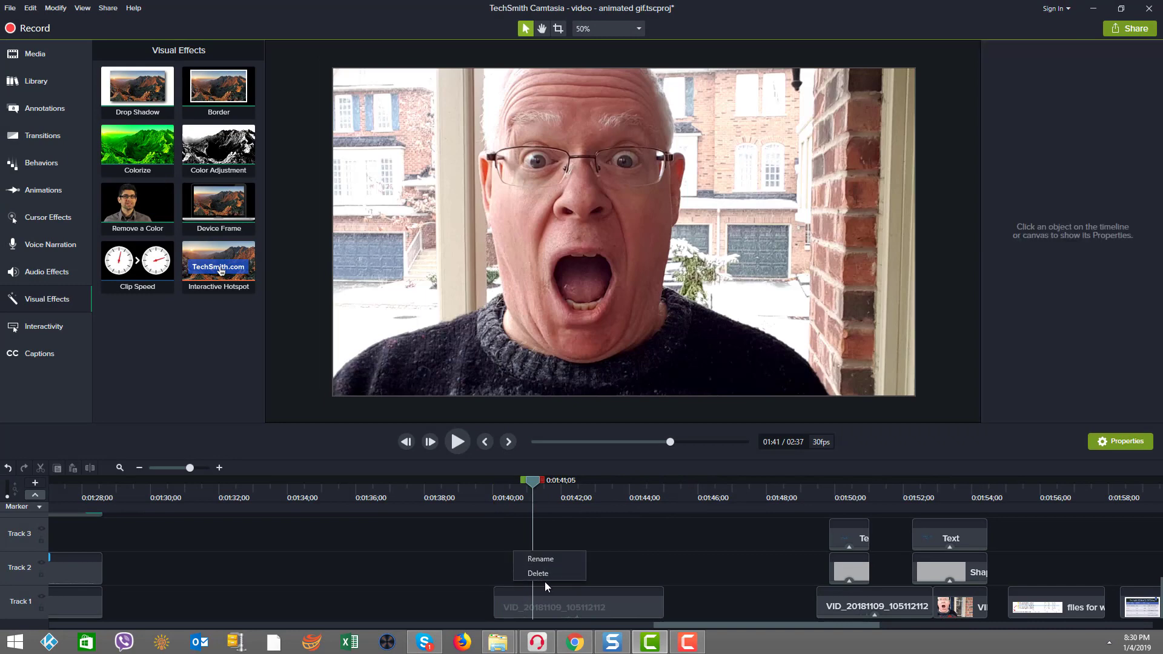
left_click_drag(533, 482, 651, 502)
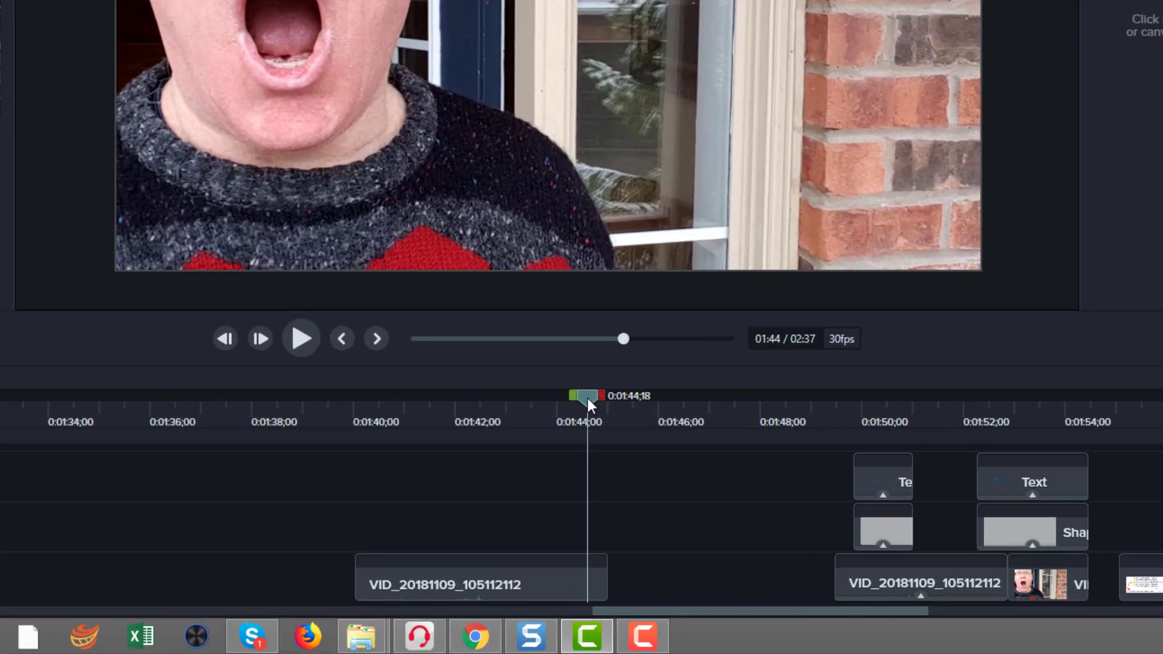
left_click(655, 482)
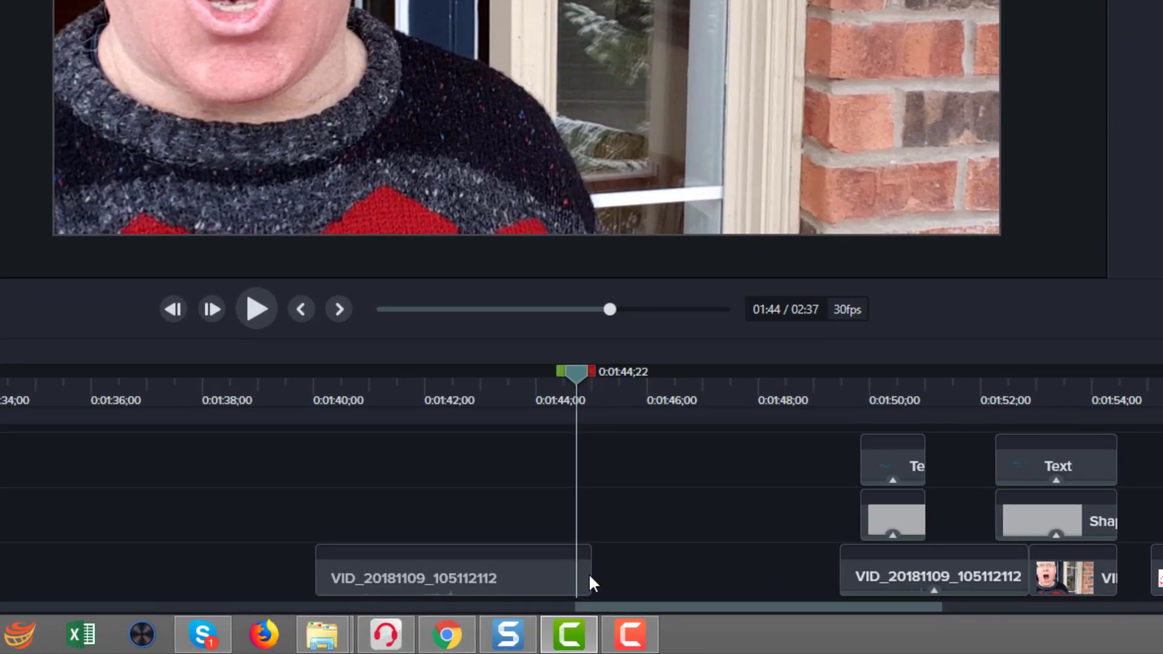
- Lengthen the WOW clip's end slightly past 1:45 and play back from about 1:42
left_click(544, 579)
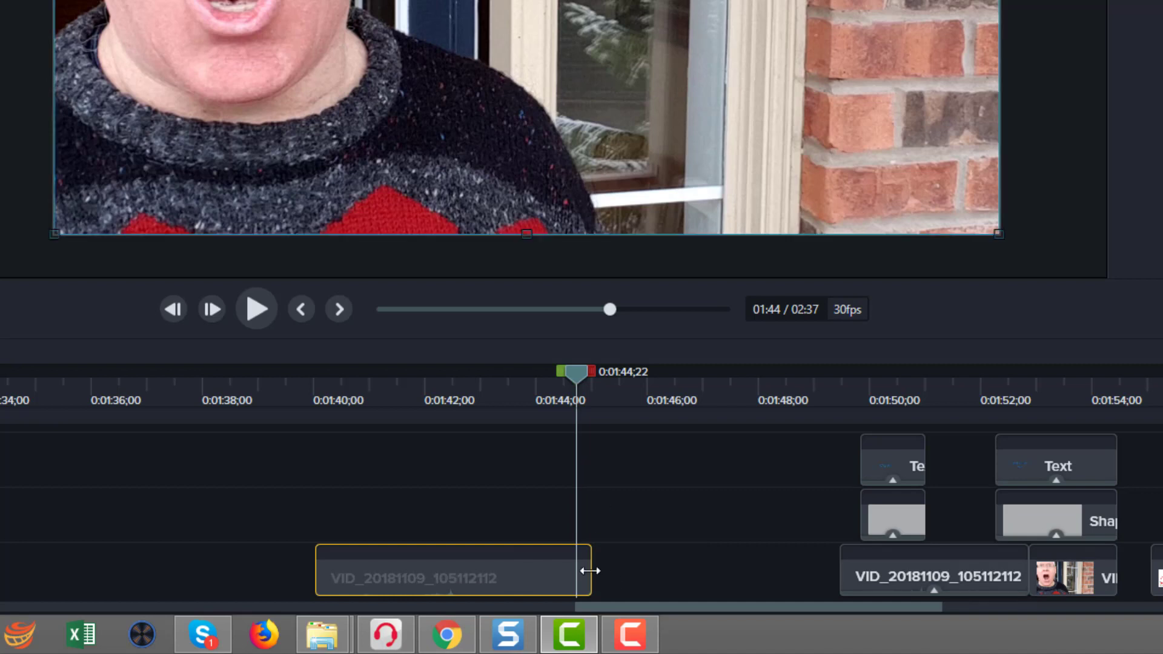
left_click_drag(592, 570, 640, 572)
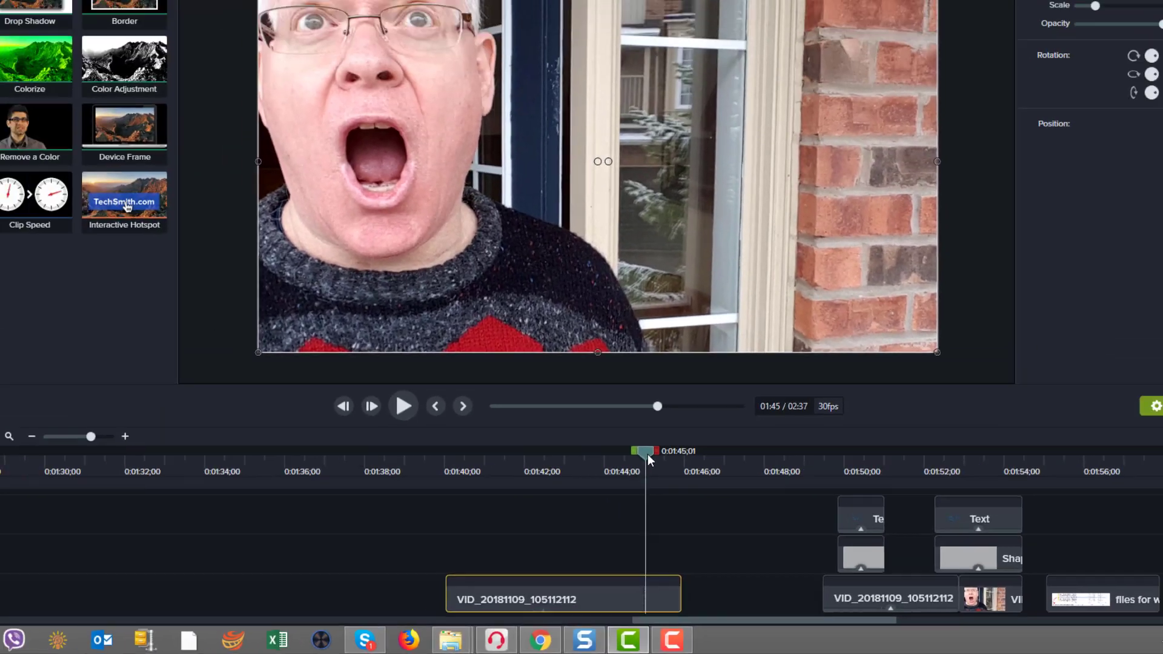
left_click_drag(580, 379, 608, 379)
left_click_drag(651, 494, 545, 485)
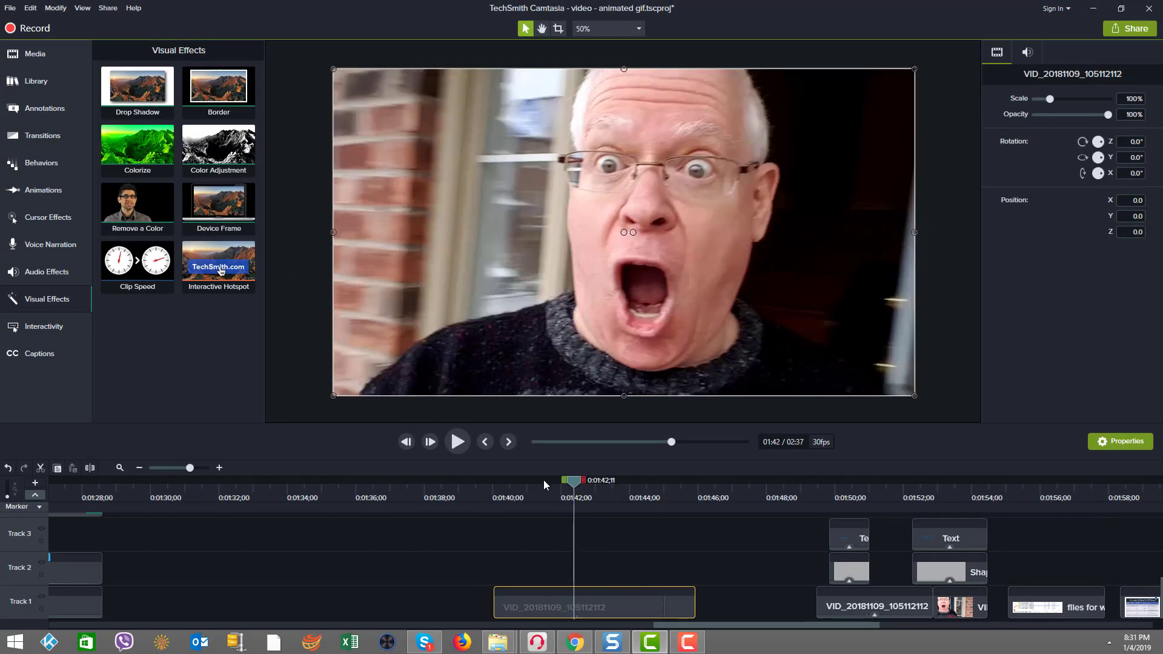
left_click(457, 448)
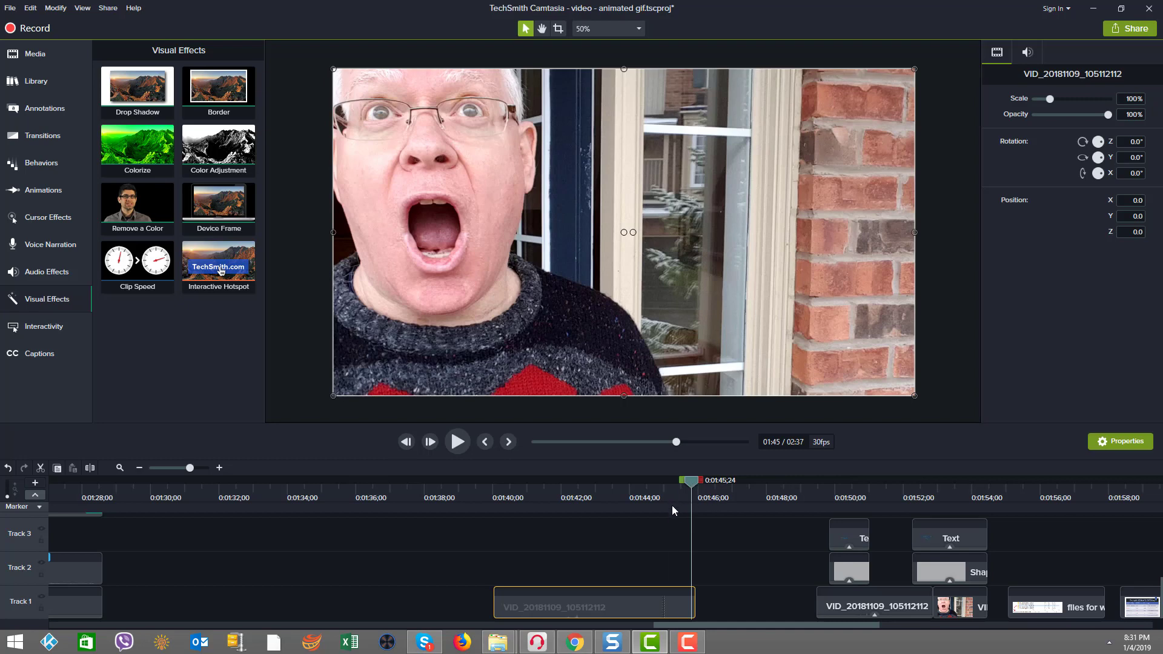
- Move the playhead to the start of the later VID clip near 1:49
left_click_drag(688, 482, 616, 505)
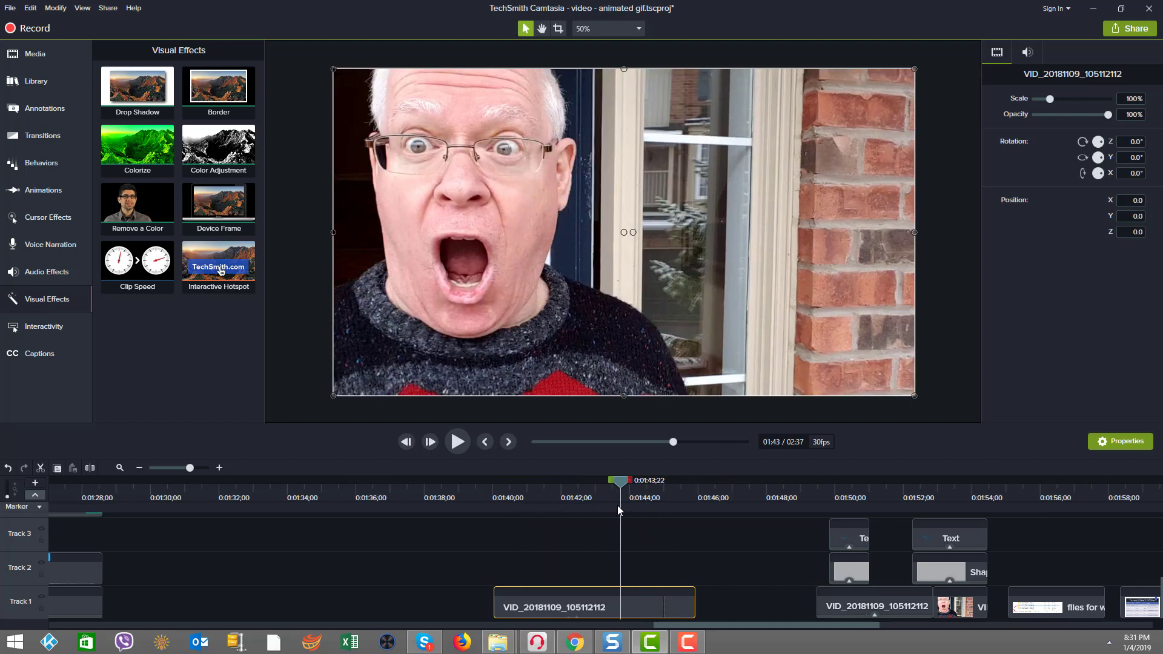
left_click(803, 498)
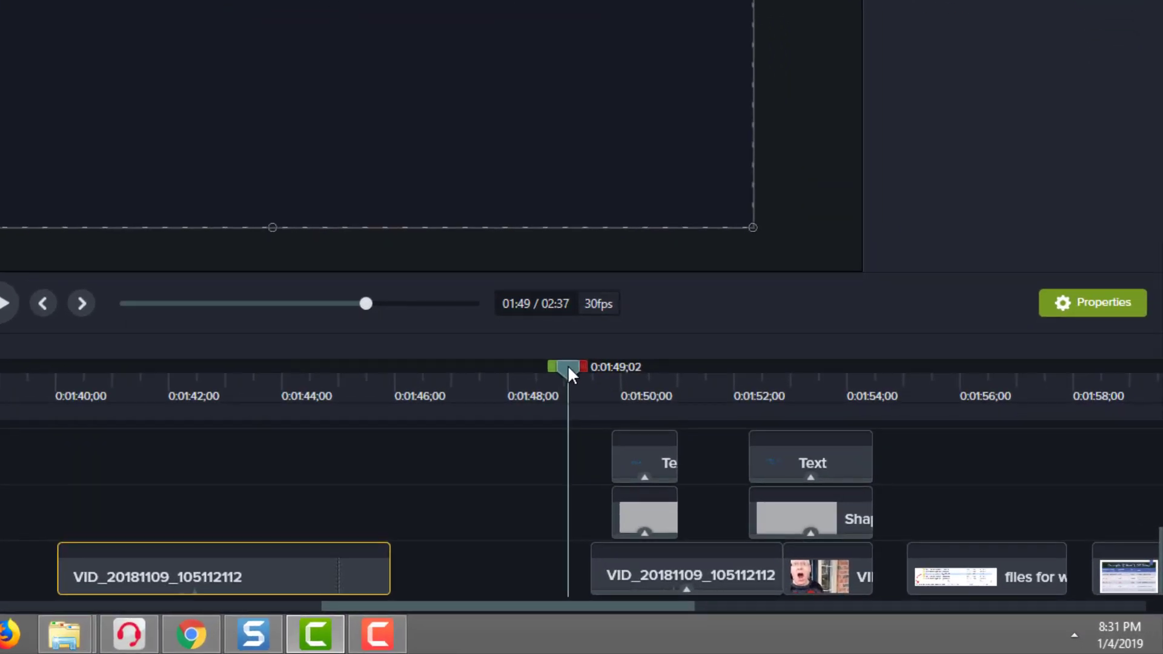
mouse_move(571, 364)
left_mouse_down()
mouse_move(601, 366)
mouse_move(579, 369)
left_mouse_up()
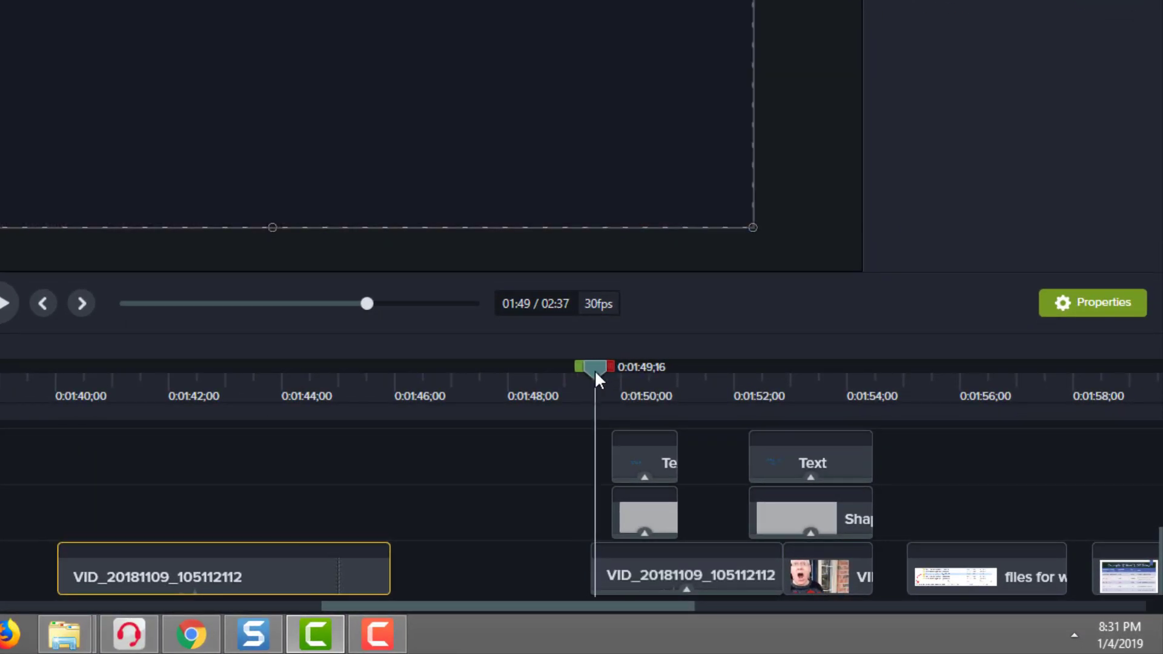
scroll(707, 458, "up", 1)
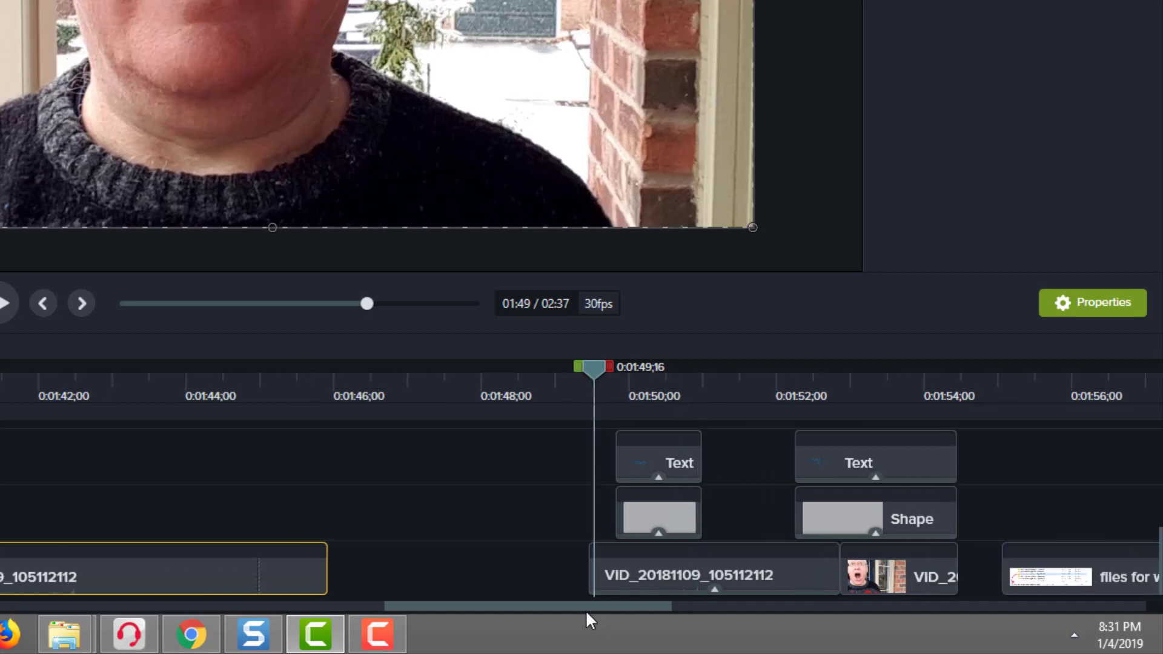
left_click_drag(590, 606, 638, 602)
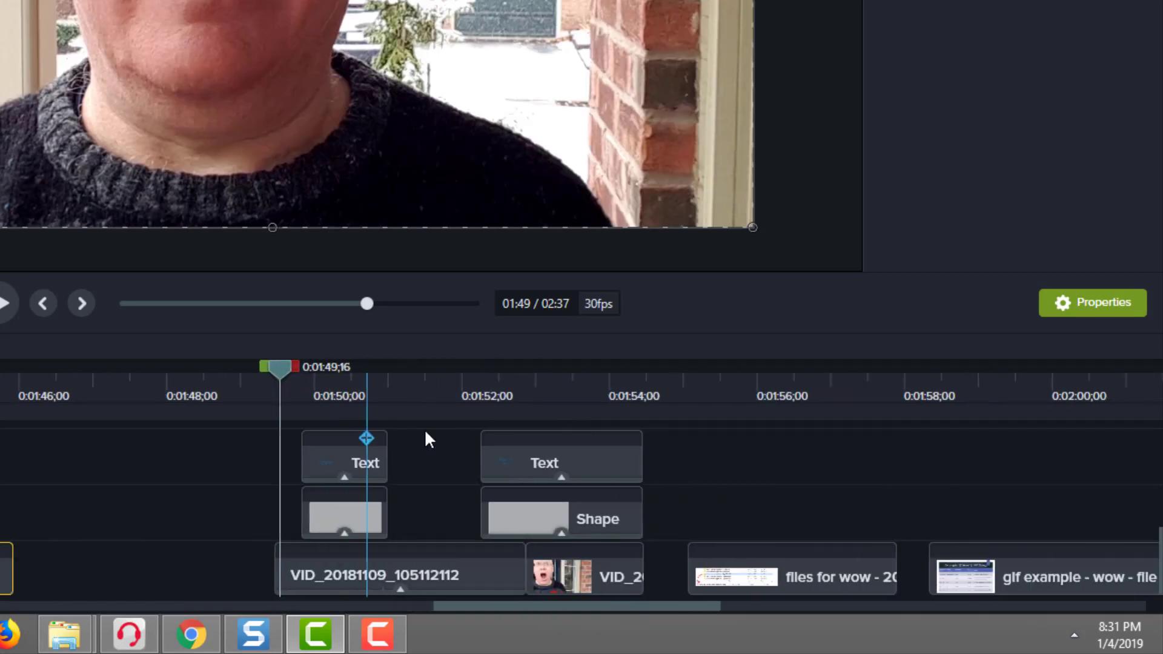
scroll(424, 432, "up", 1)
scroll(418, 455, "down", 1)
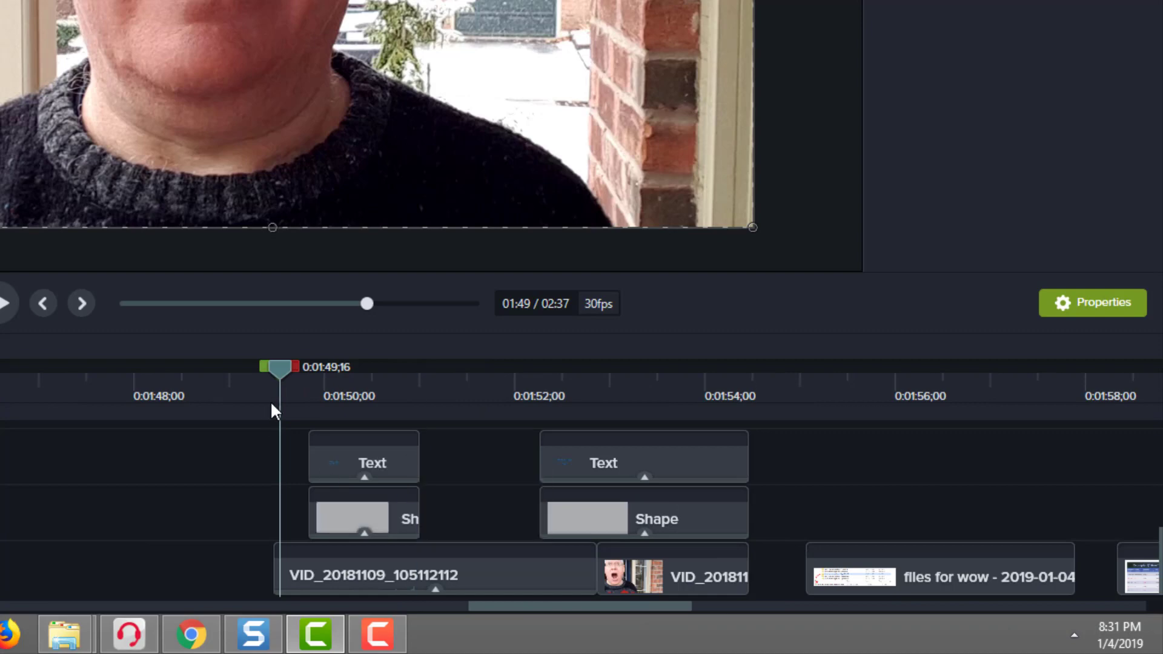
- Expand the later clip's effects to show its 1.34x Clip Speed effect
mouse_move(270, 409)
left_mouse_down()
mouse_move(384, 569)
mouse_move(463, 587)
mouse_move(568, 571)
mouse_move(432, 587)
left_mouse_up()
left_click(434, 589)
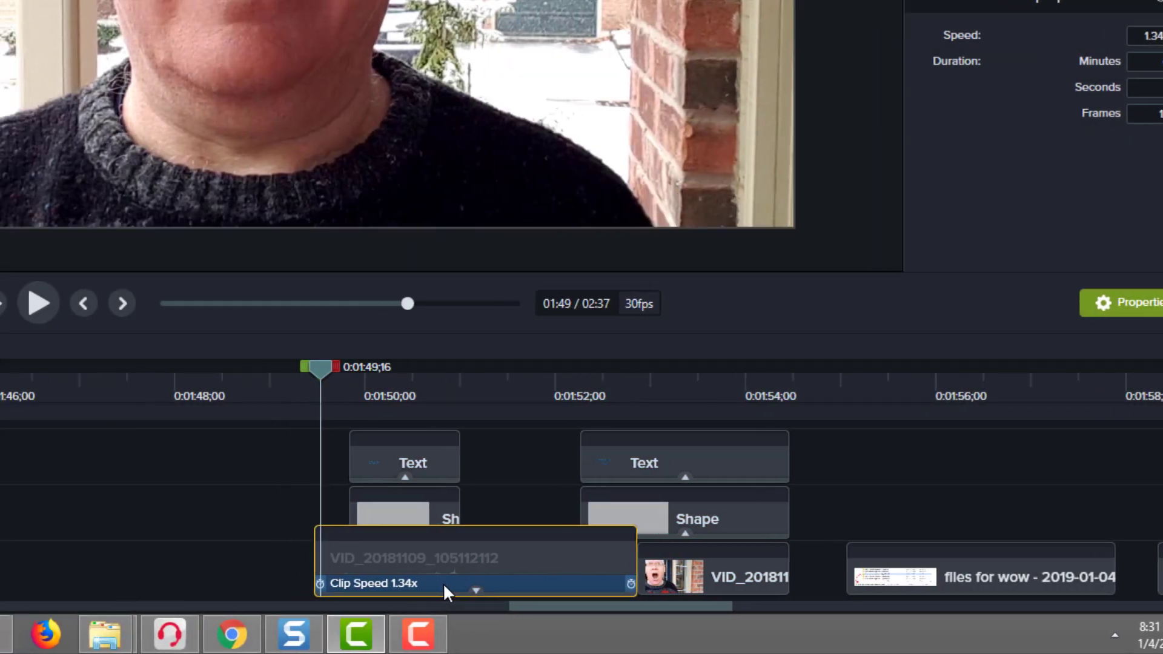
left_click(585, 584)
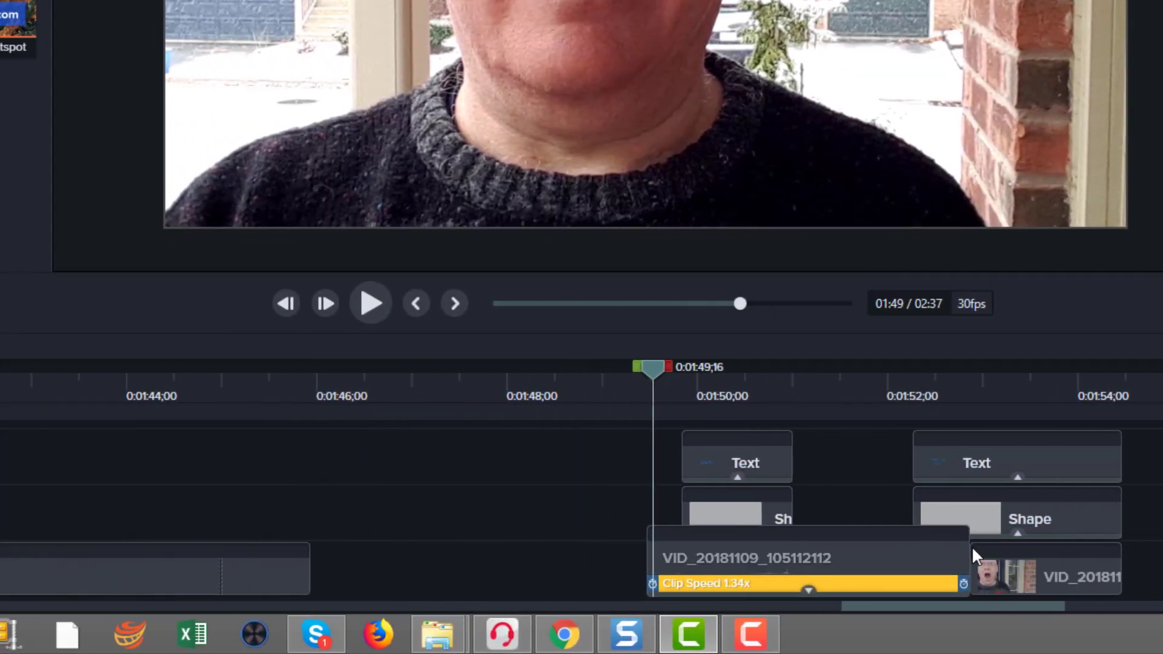
left_click(1013, 584)
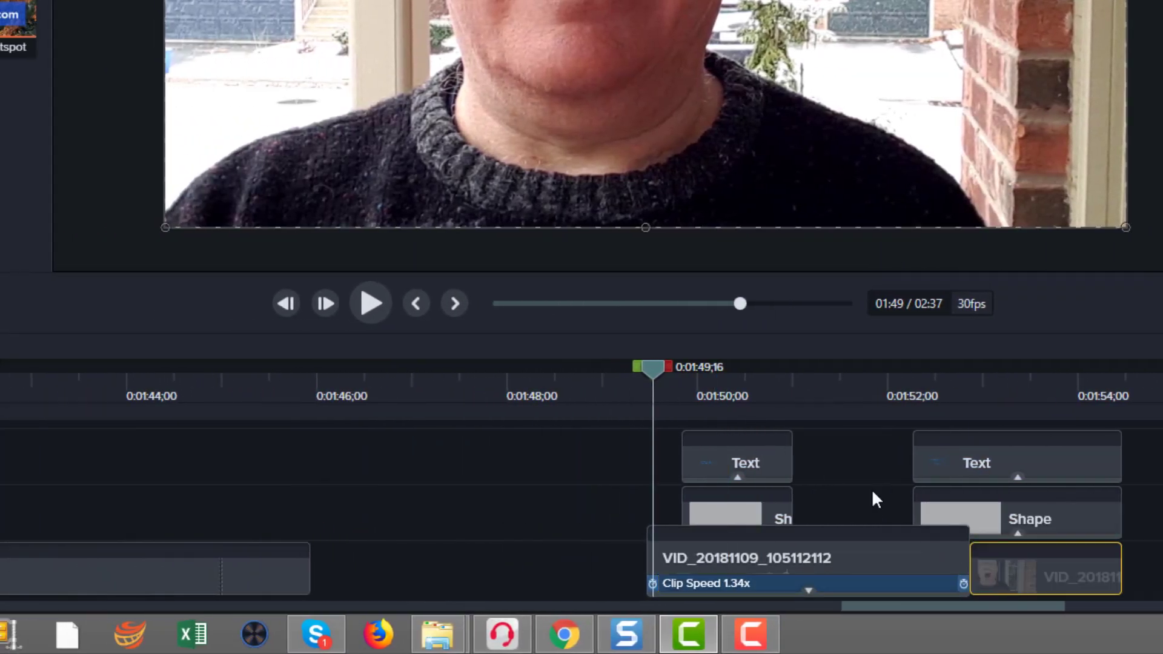
left_click(143, 572)
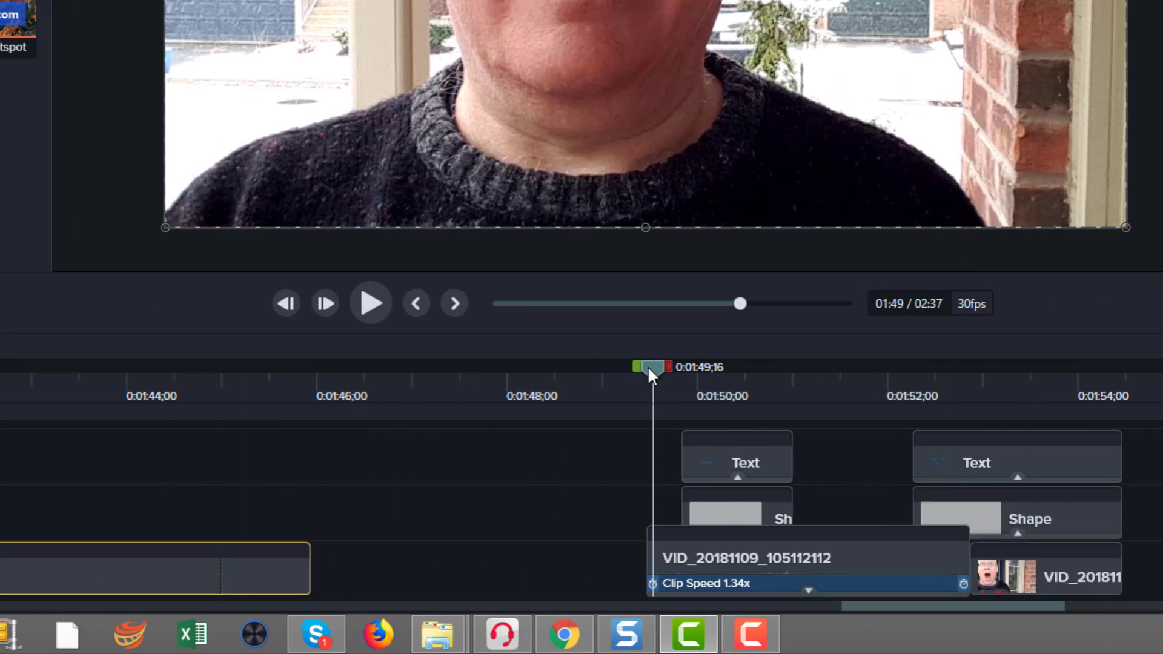
- Return the playhead to 1:45;00 and delete the stray Marker 2
left_click_drag(648, 366, 218, 442)
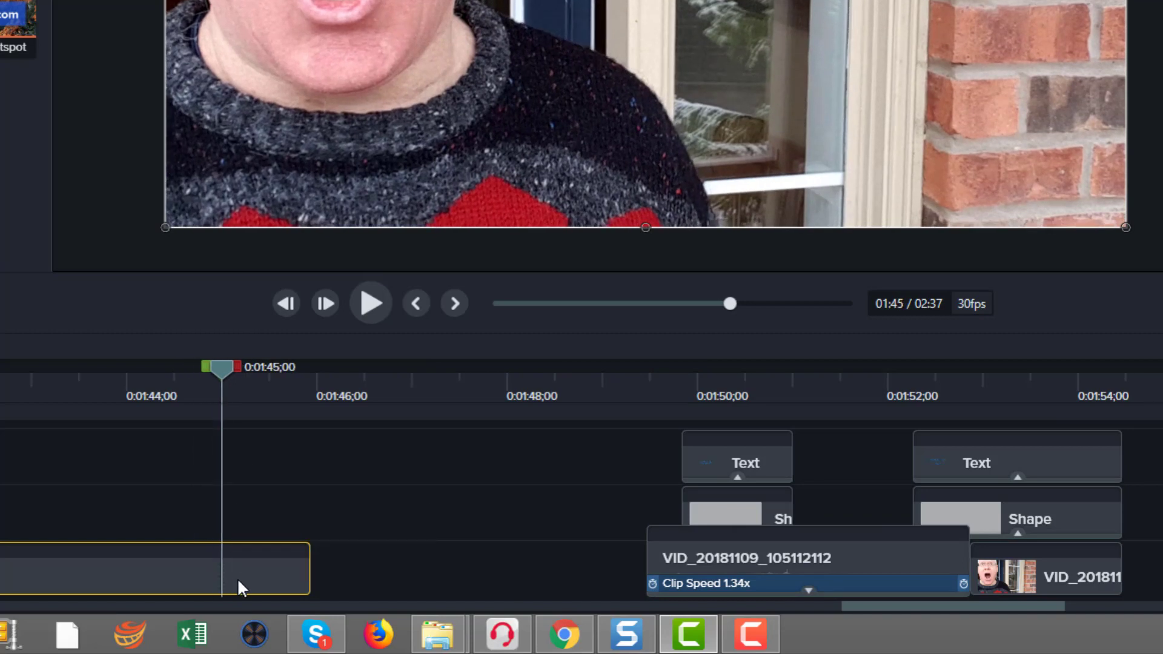
right_click(223, 552)
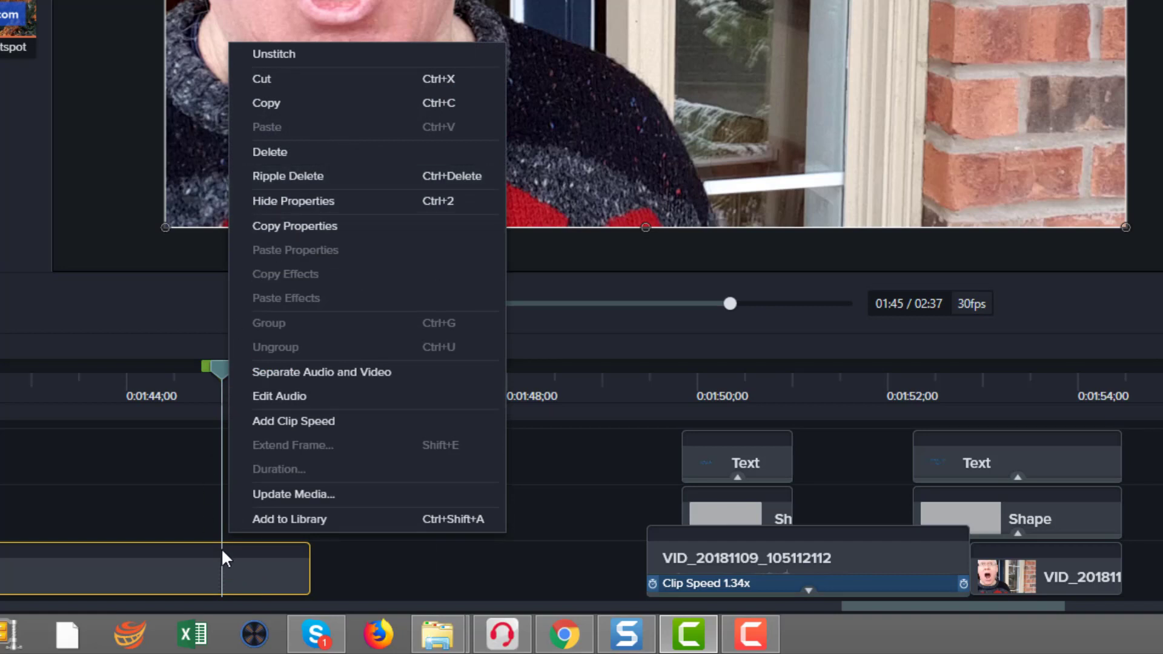
left_click(222, 553)
right_click(234, 548)
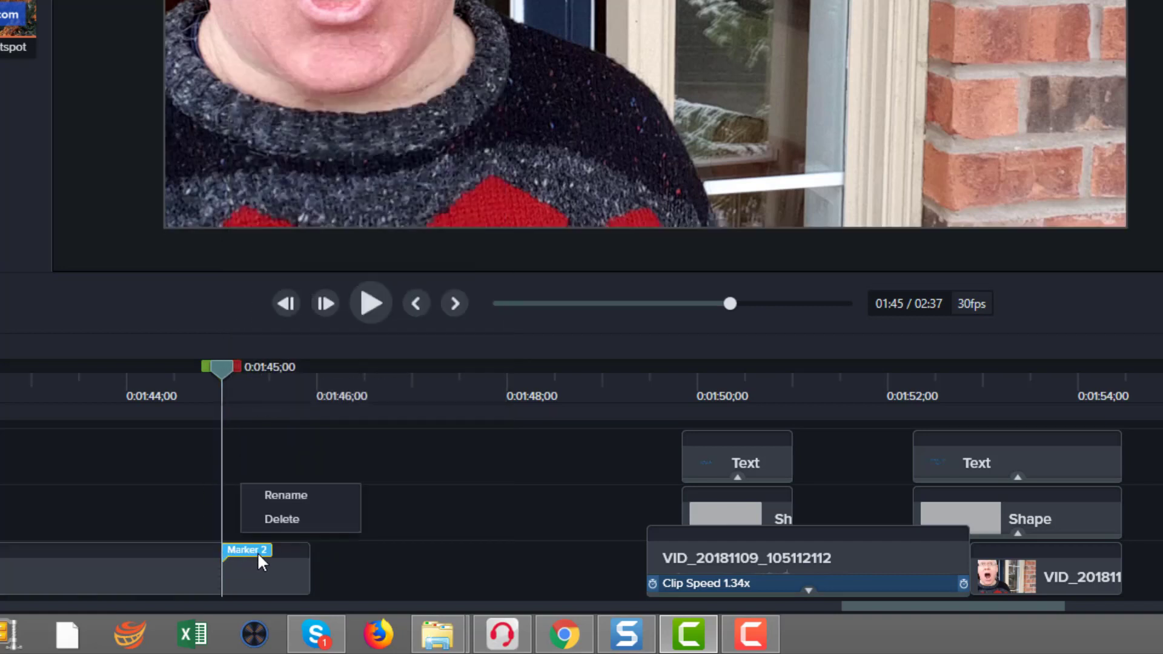
left_click(276, 519)
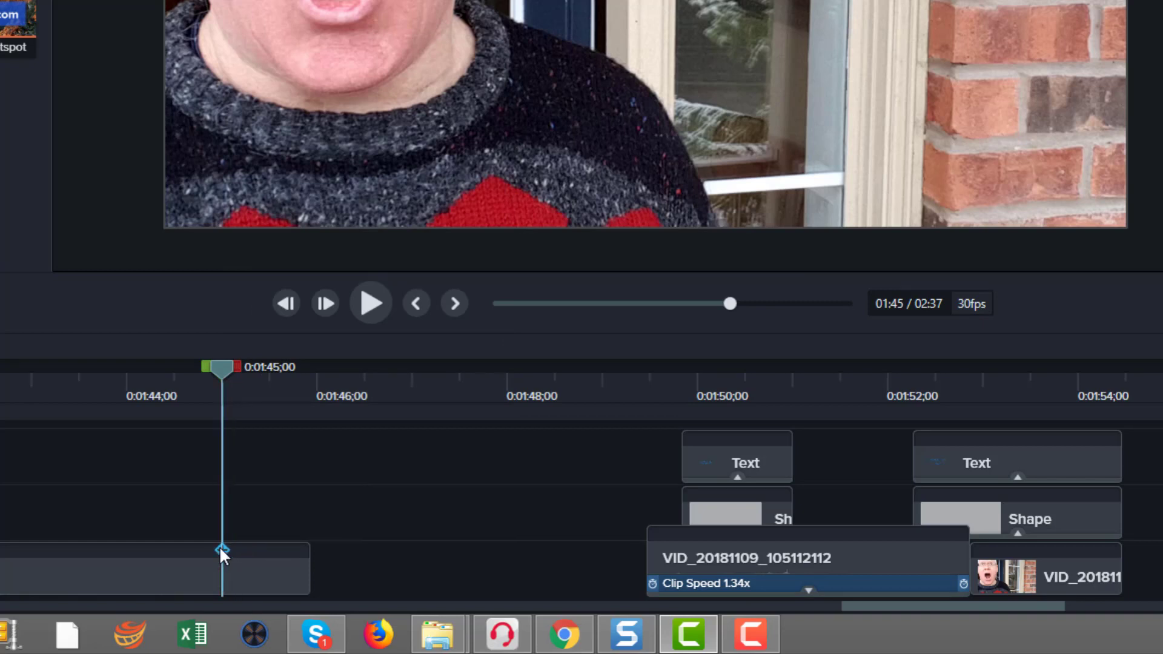
- Unstitch the WOW face clip at 1:45 and drag the separated piece to the right
right_click(220, 550)
left_click(272, 52)
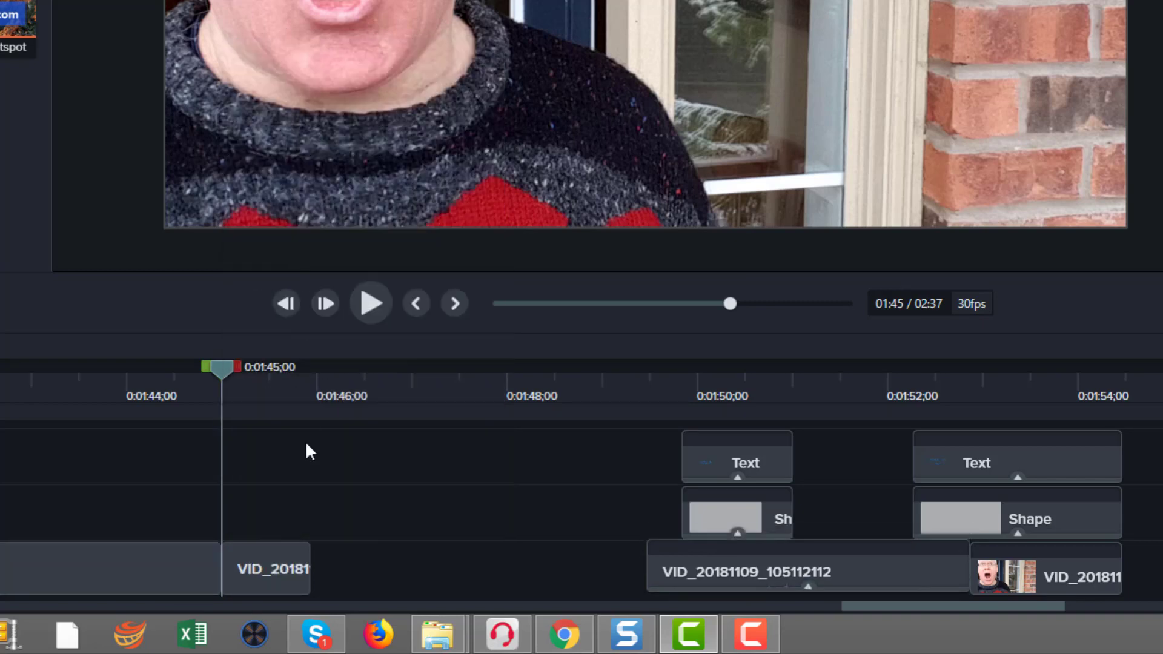
mouse_move(248, 569)
left_mouse_down()
mouse_move(282, 572)
mouse_move(246, 572)
left_mouse_up()
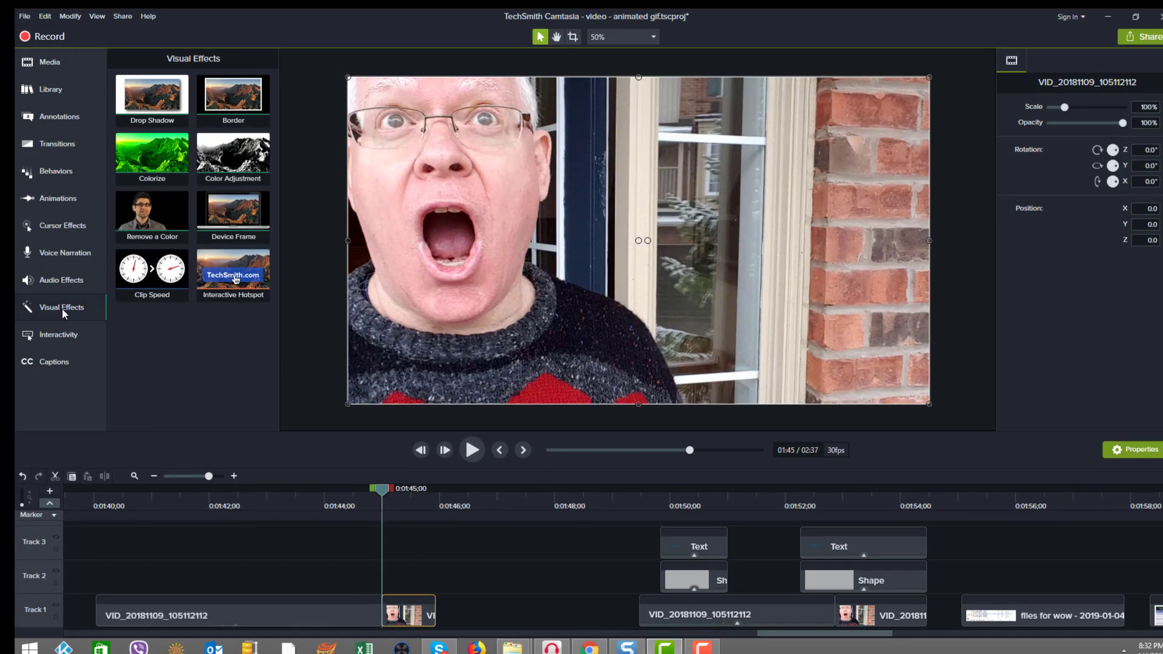
- Add Clip Speed to the first Track 1 clip and raise it from 1.00x to 1.34x
left_click(61, 308)
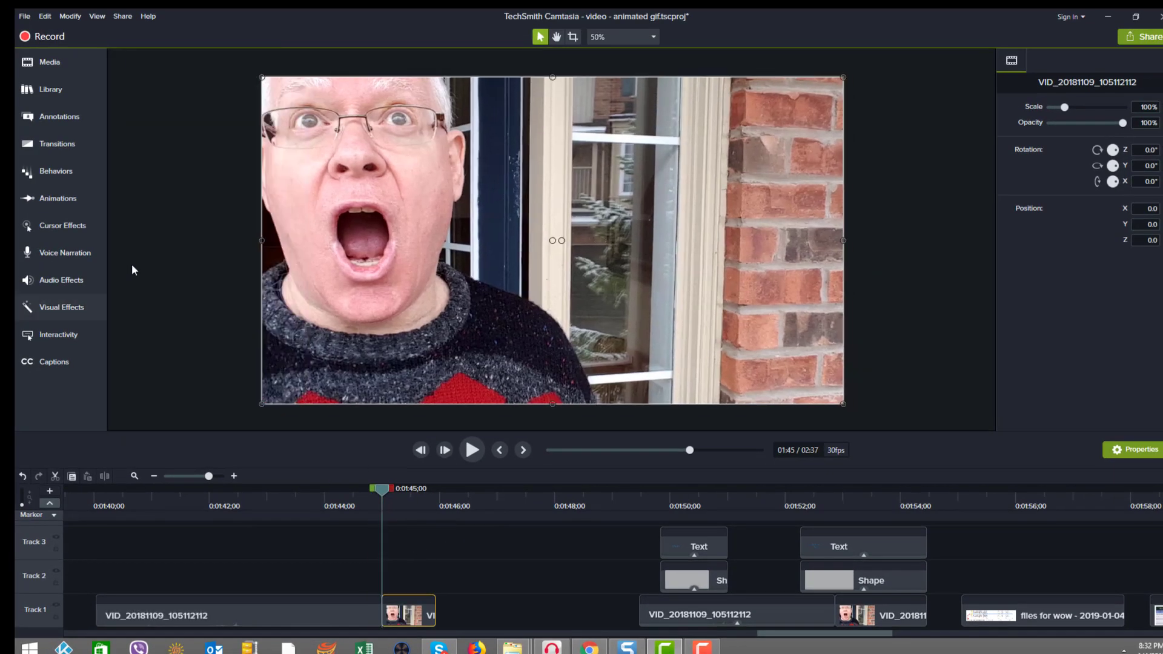
left_click(60, 308)
left_click_drag(142, 276, 235, 618)
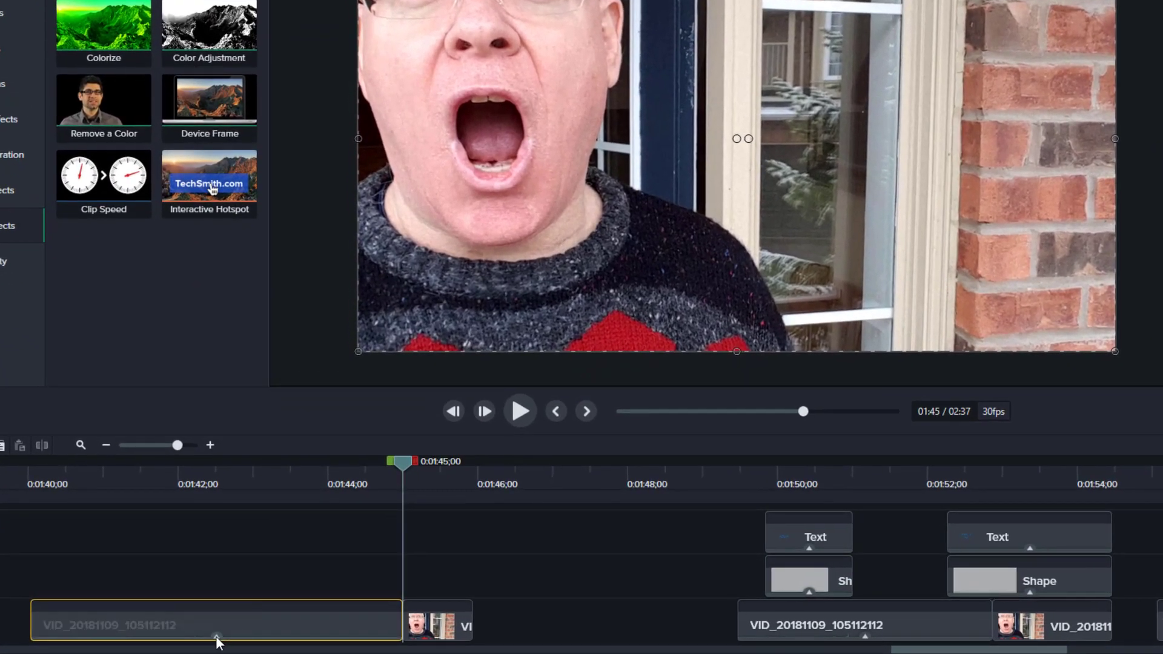
left_click(217, 638)
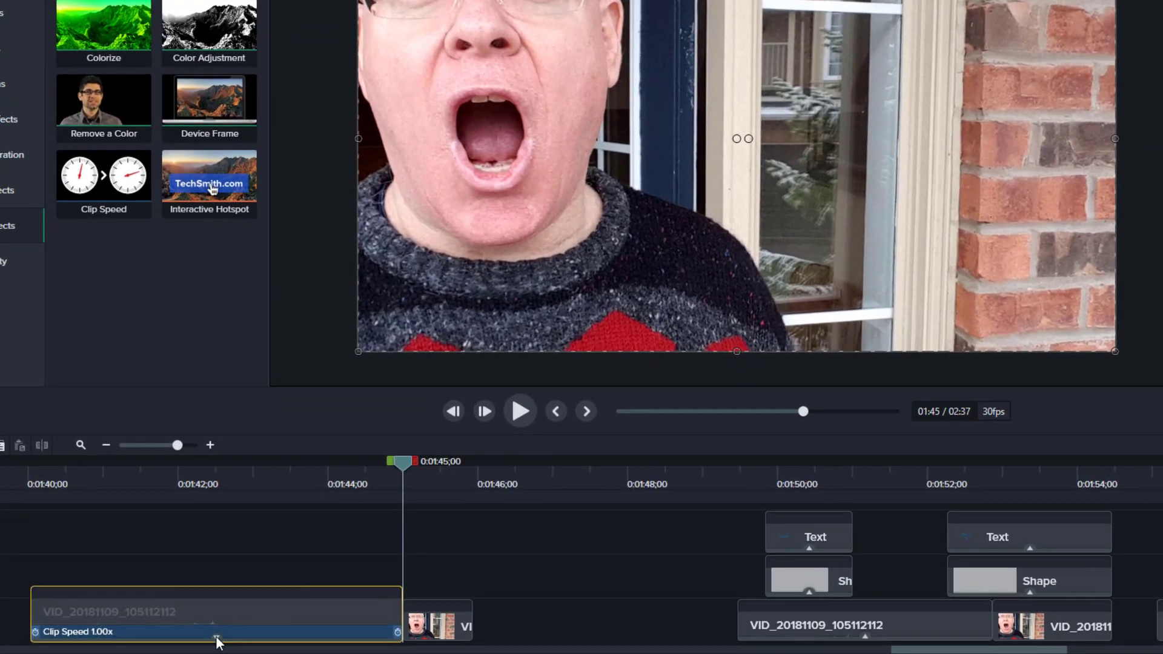
left_click(865, 637)
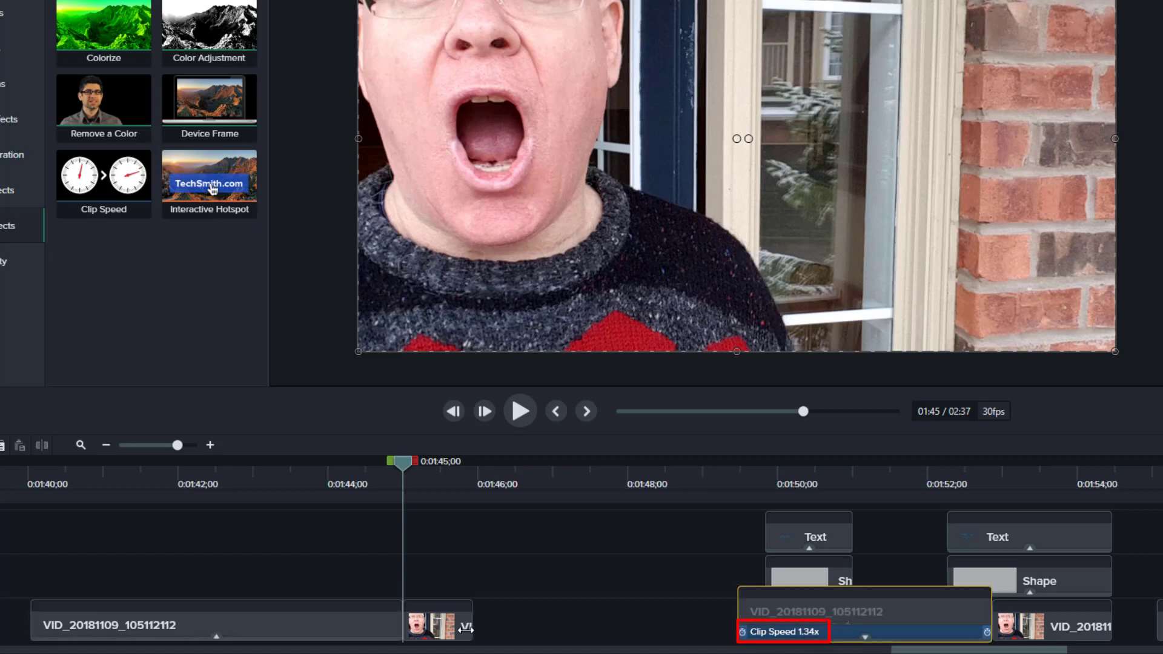
left_click_drag(418, 627, 404, 633)
left_click(317, 634)
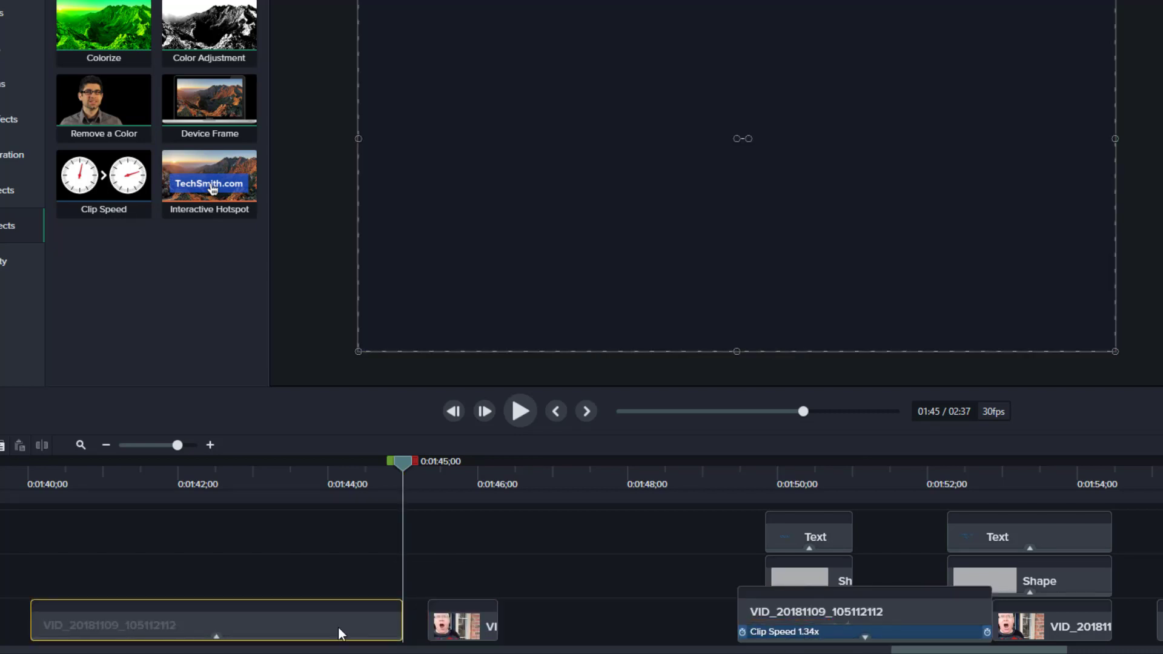
left_click(216, 636)
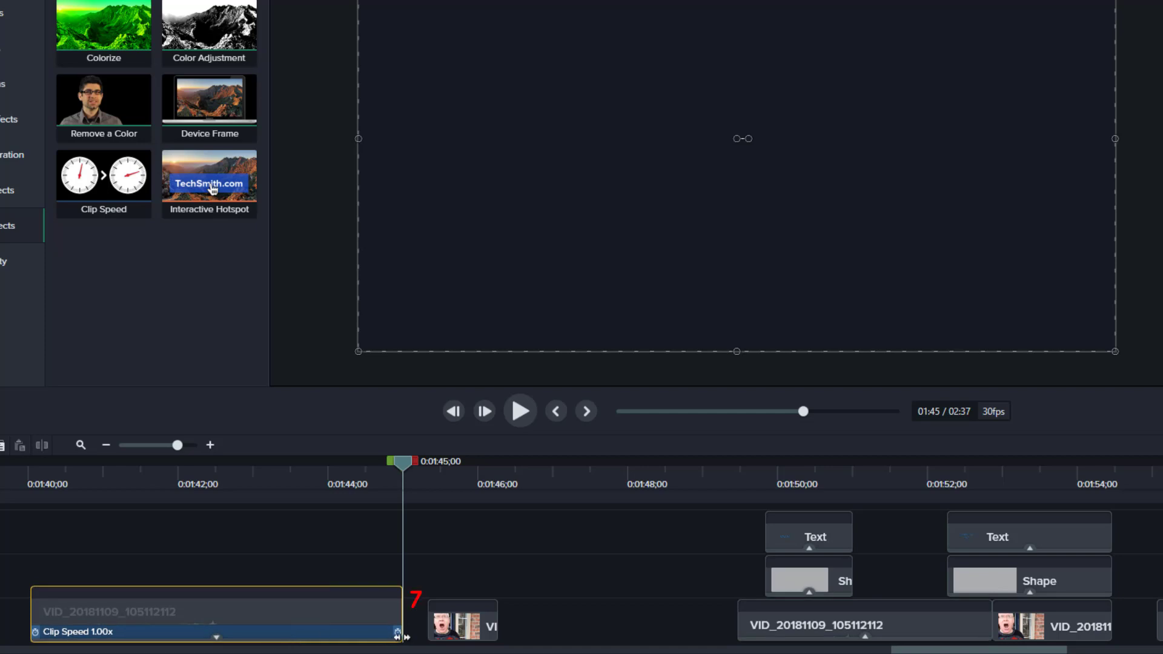
left_click_drag(402, 634, 304, 632)
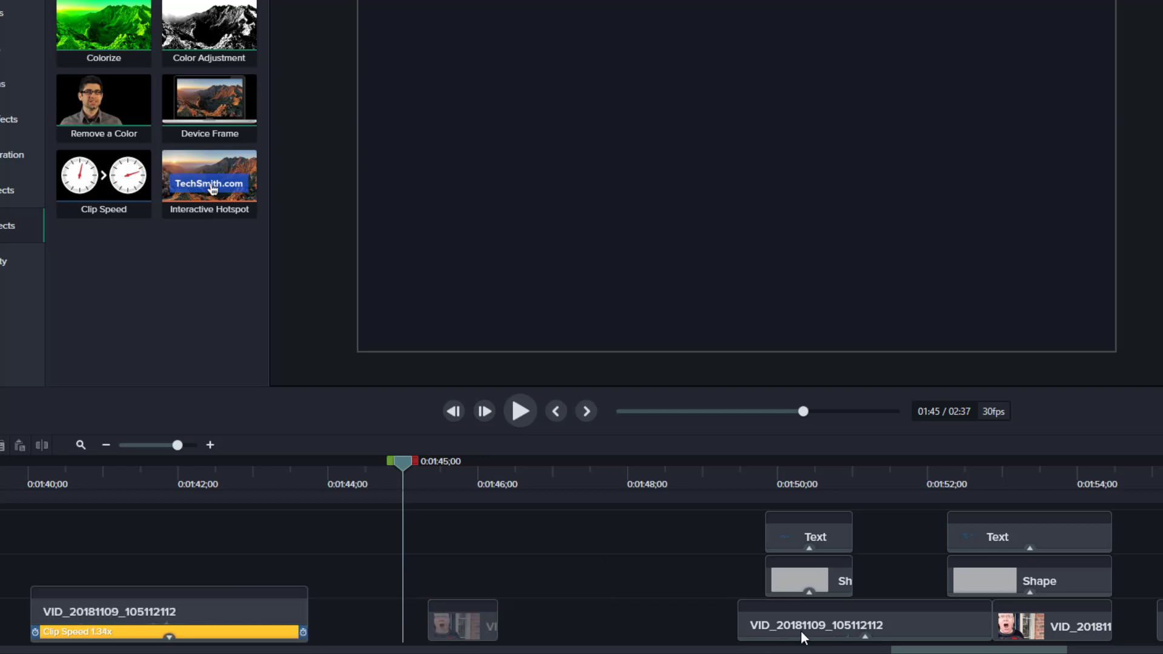
- Butt the short tail clip against the sped-up WOW clip and extend its end to 0:01:45
left_click(1026, 627)
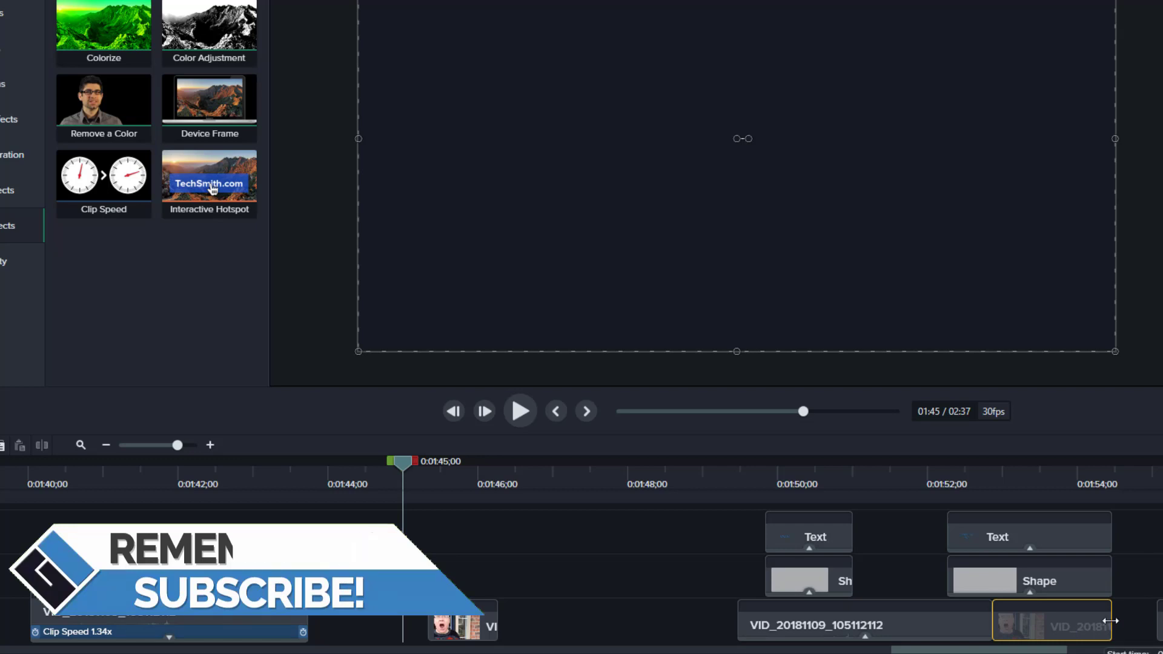
left_click_drag(1111, 620, 1111, 620)
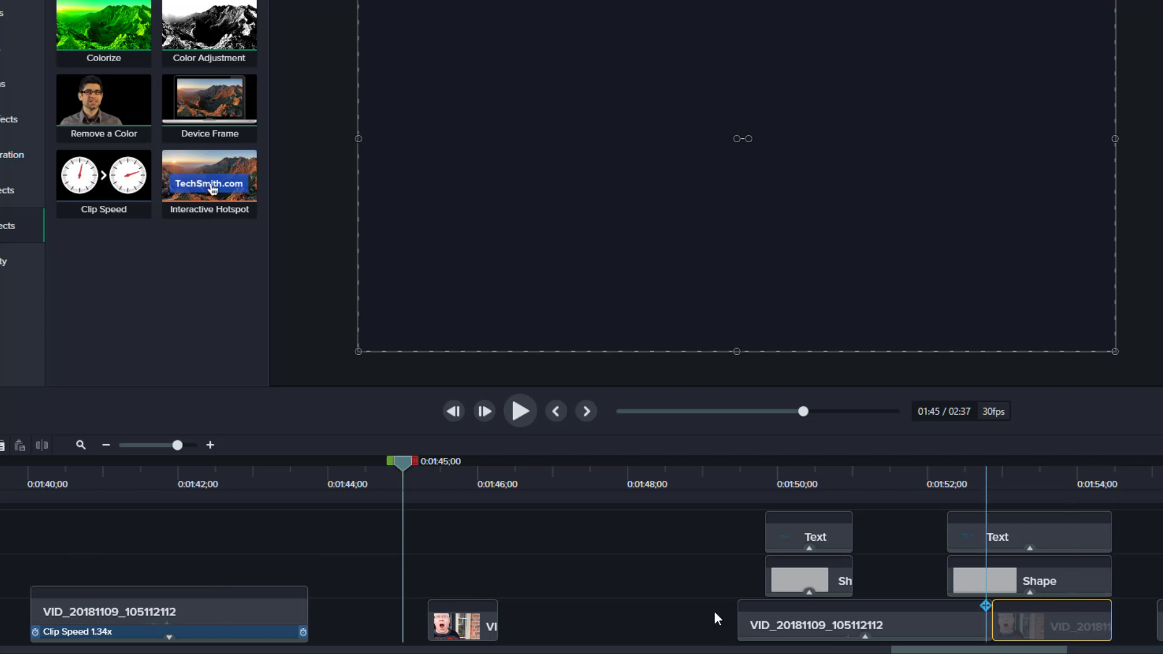
left_click_drag(468, 621, 265, 615)
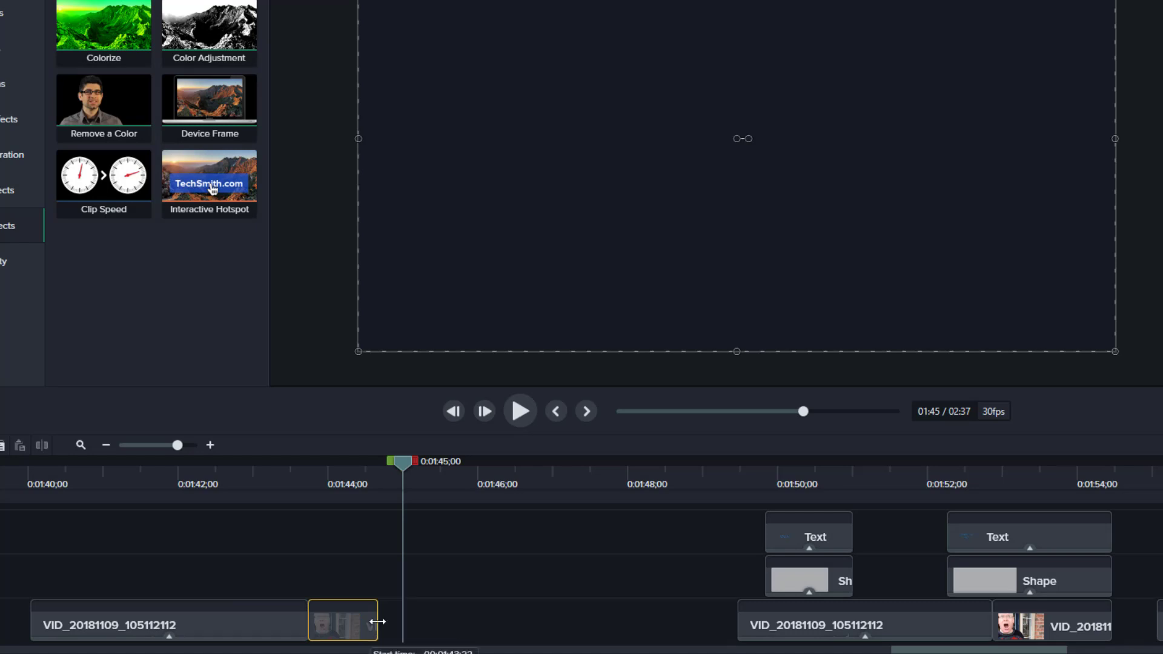
left_click_drag(377, 621, 428, 616)
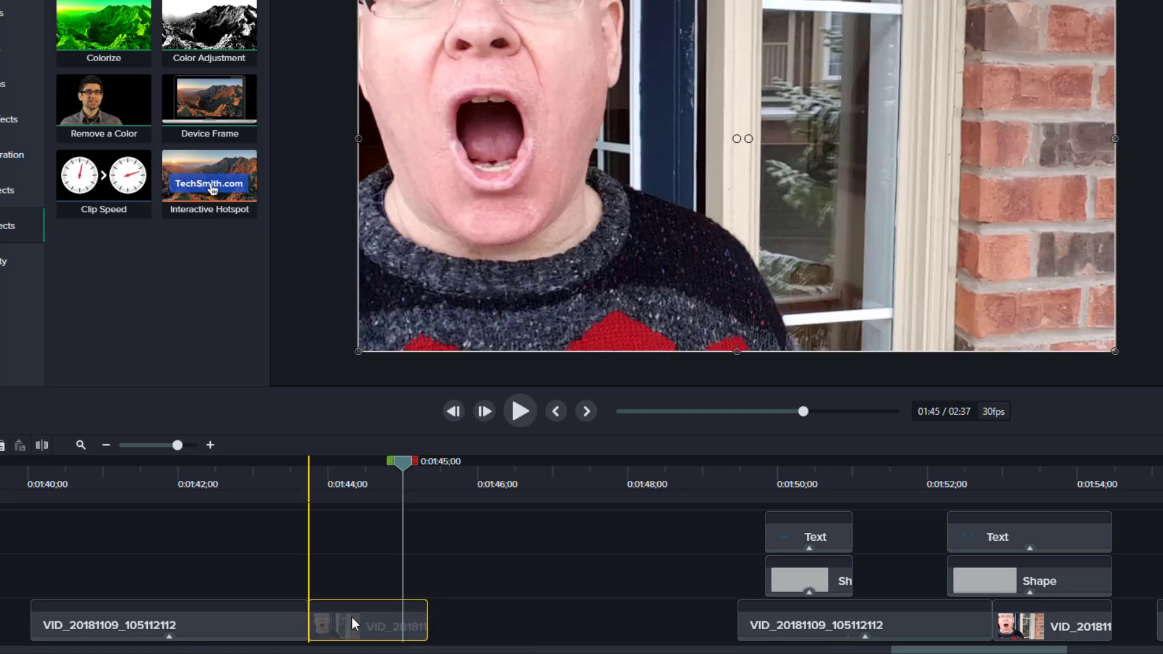
left_click_drag(403, 462, 91, 464)
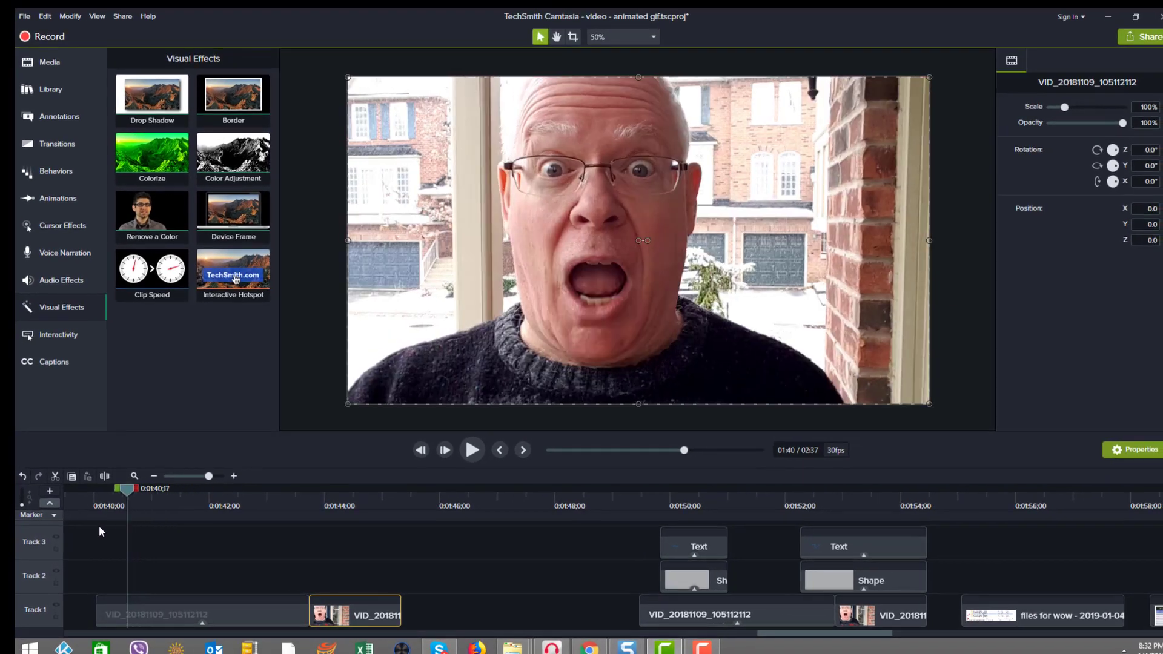
left_click_drag(100, 531, 92, 526)
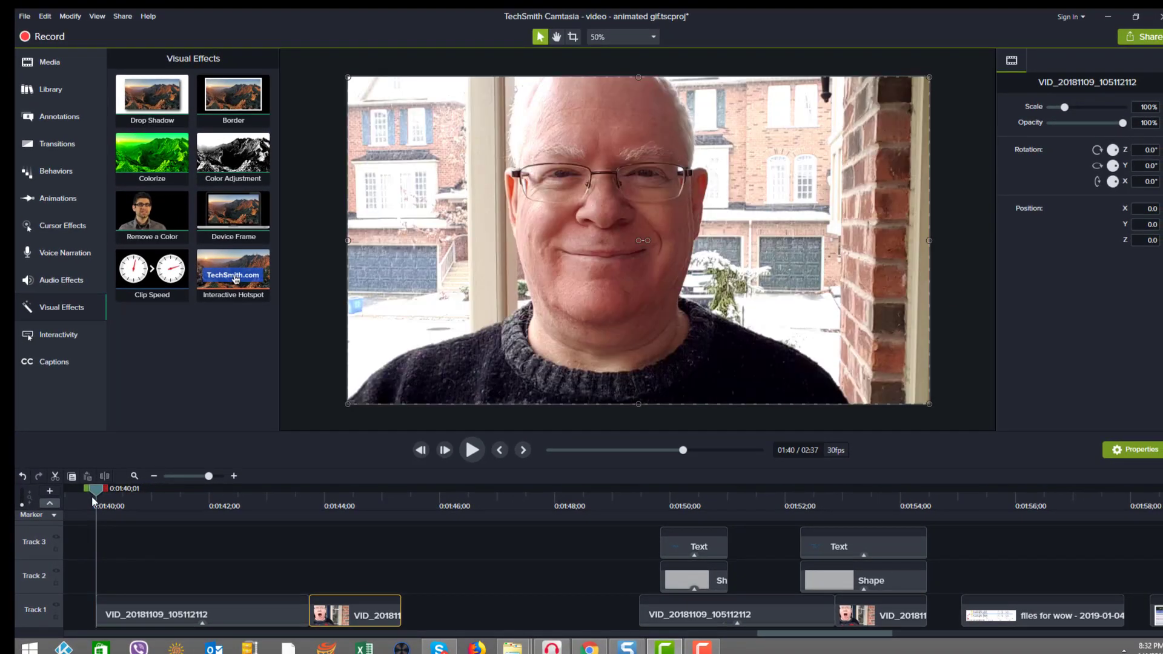
left_click_drag(102, 488, 398, 519)
left_click(494, 503)
left_click(648, 505)
left_click_drag(644, 488, 688, 521)
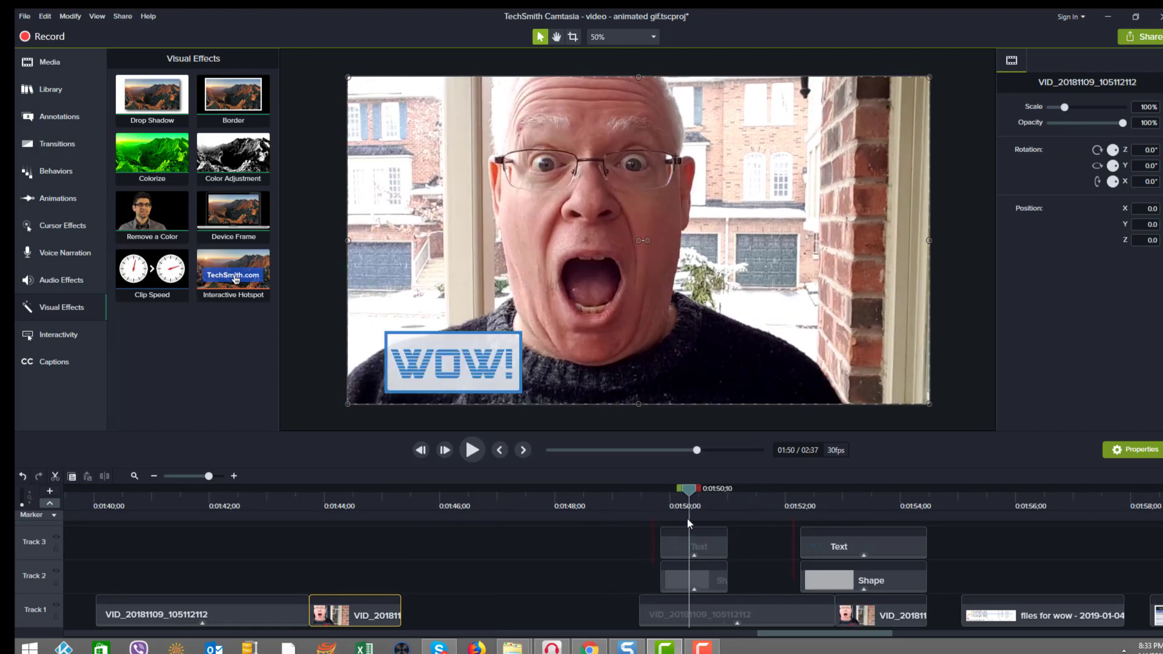
left_click(702, 580)
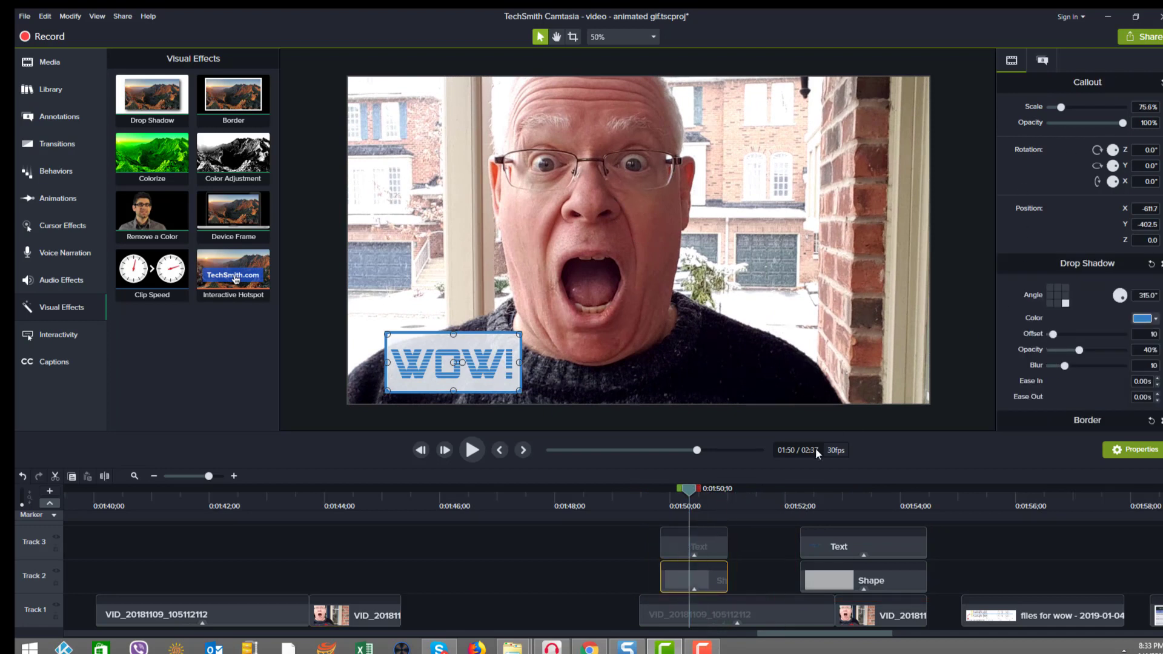
left_click_drag(674, 543, 628, 549)
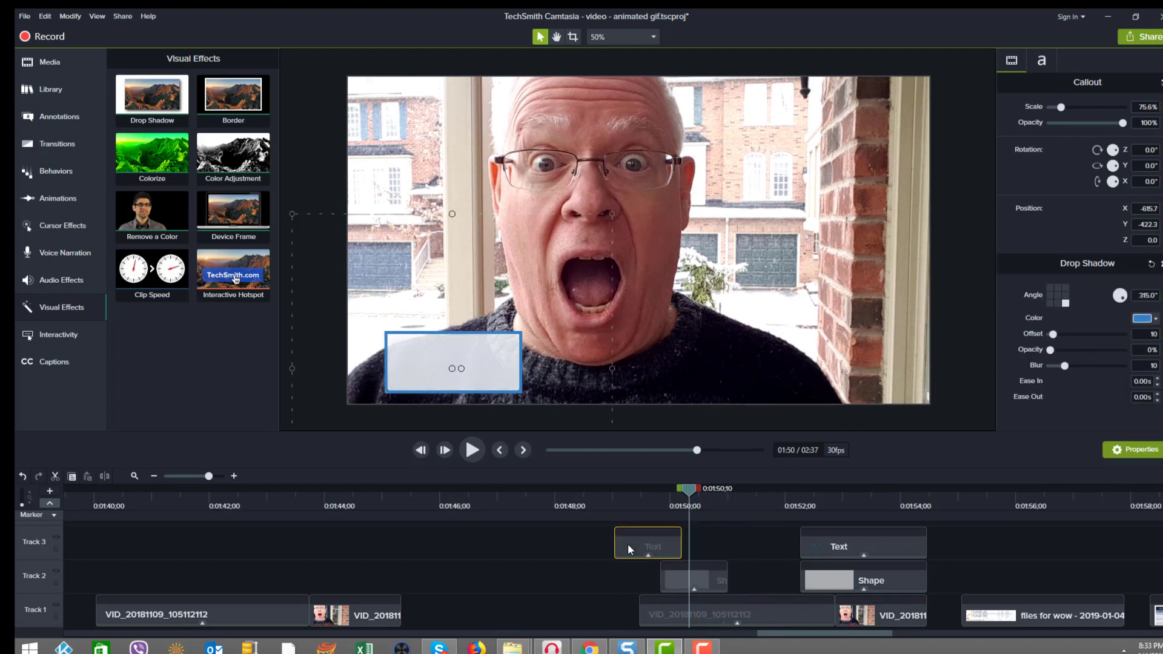
left_click(708, 581)
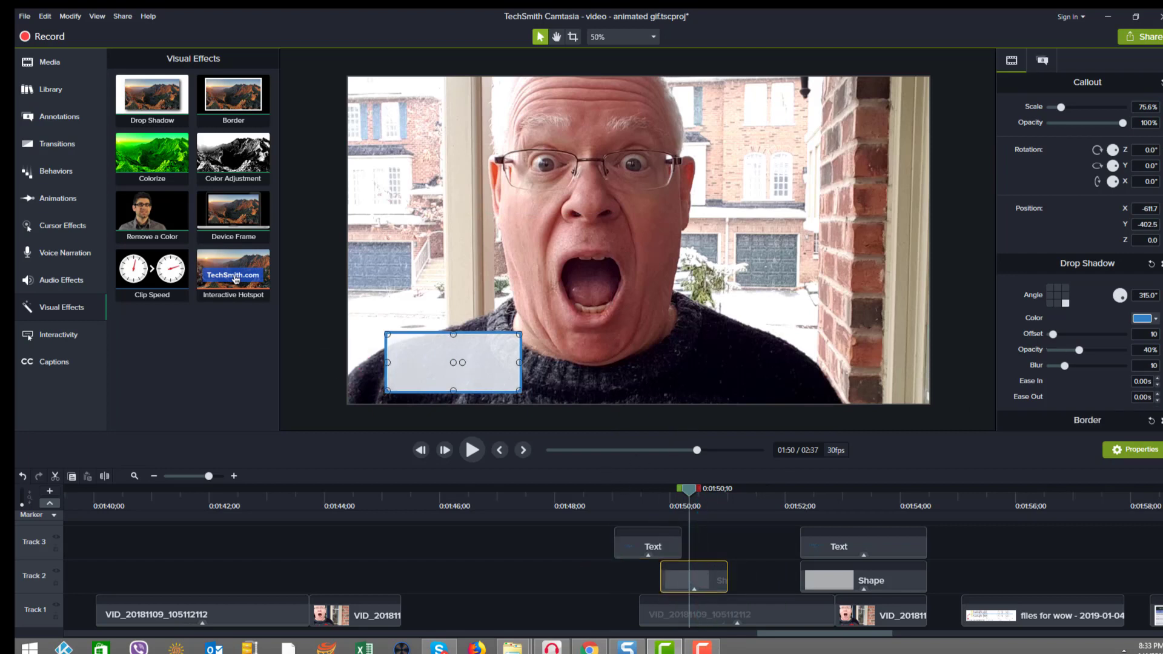
scroll(1080, 260, "down", 1)
scroll(1080, 267, "up", 1)
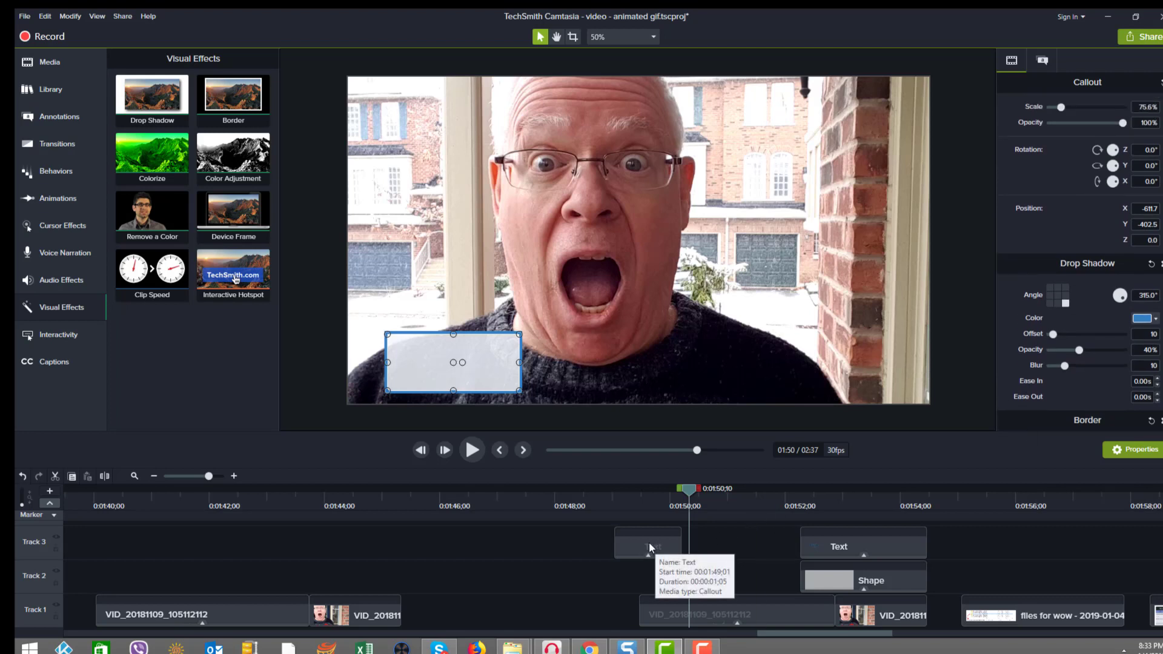
left_click_drag(635, 543, 682, 543)
mouse_move(684, 493)
left_mouse_down()
mouse_move(654, 492)
mouse_move(692, 495)
left_mouse_up()
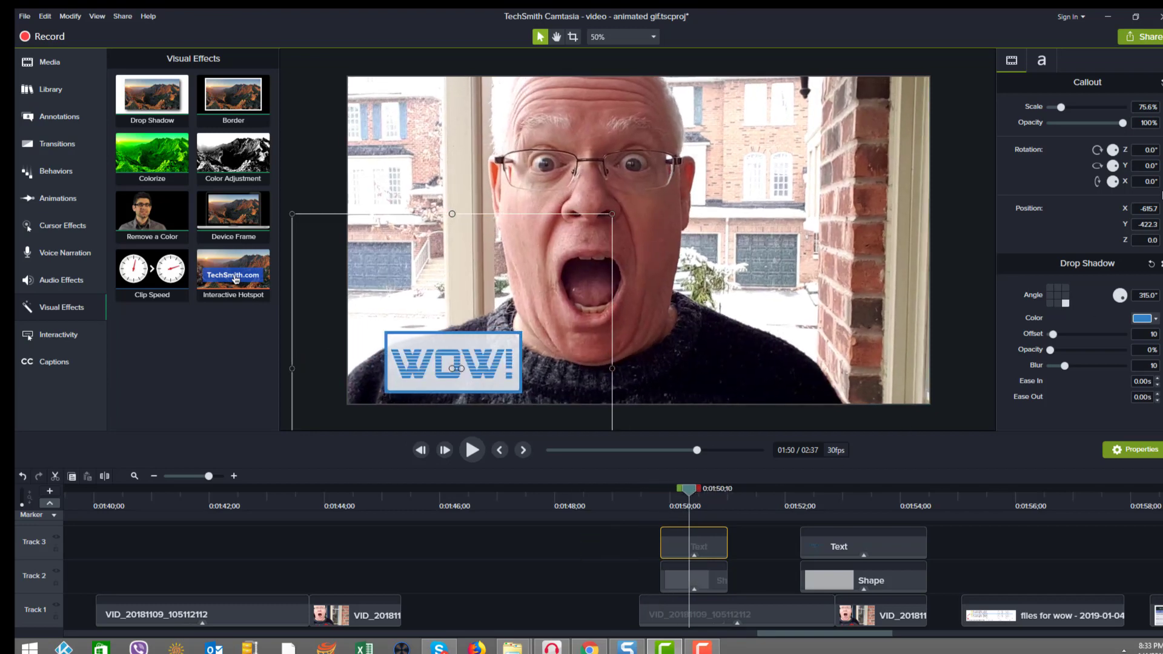
left_click(695, 554)
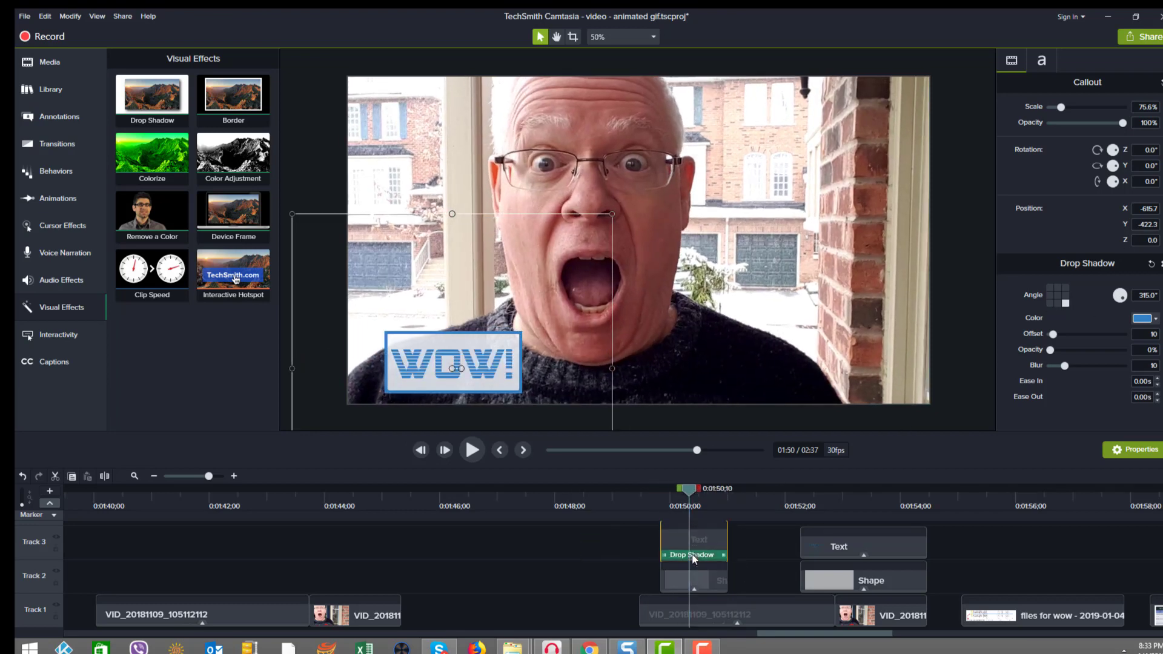
left_click(695, 589)
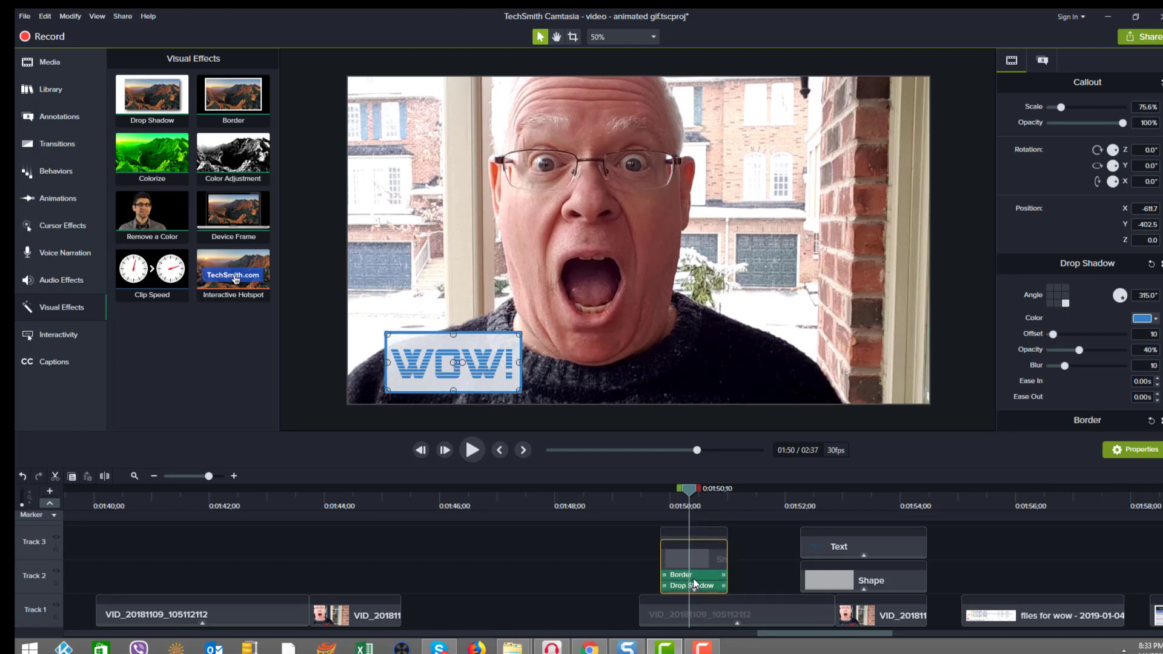
left_click_drag(690, 490, 871, 525)
left_click(856, 546)
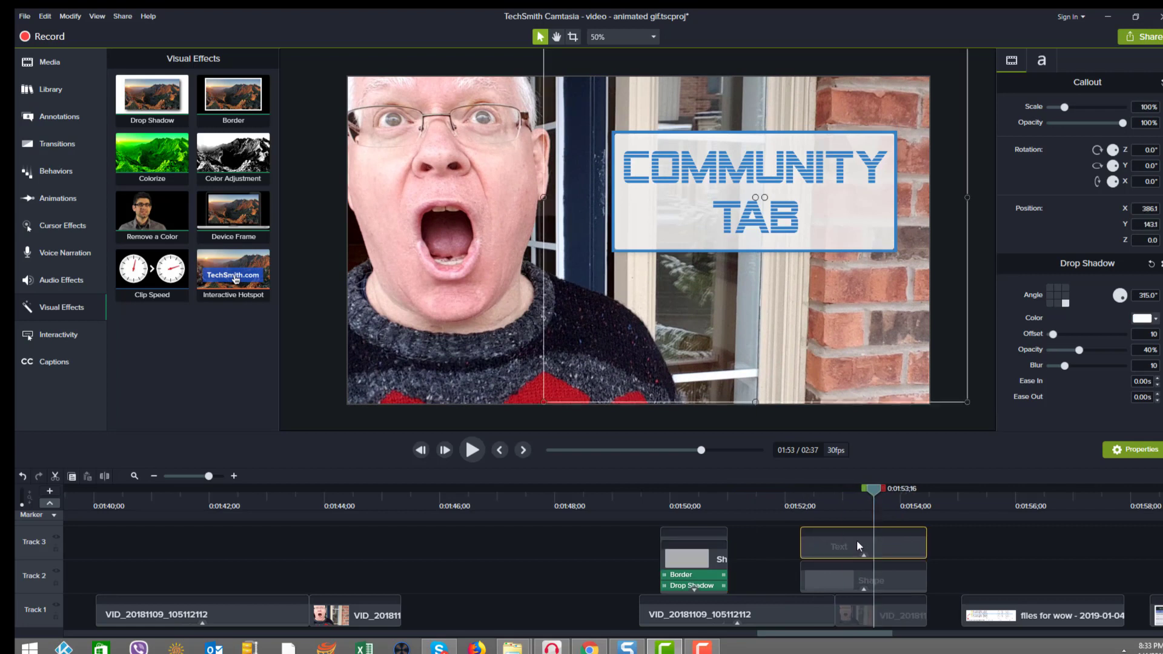
left_click(839, 575)
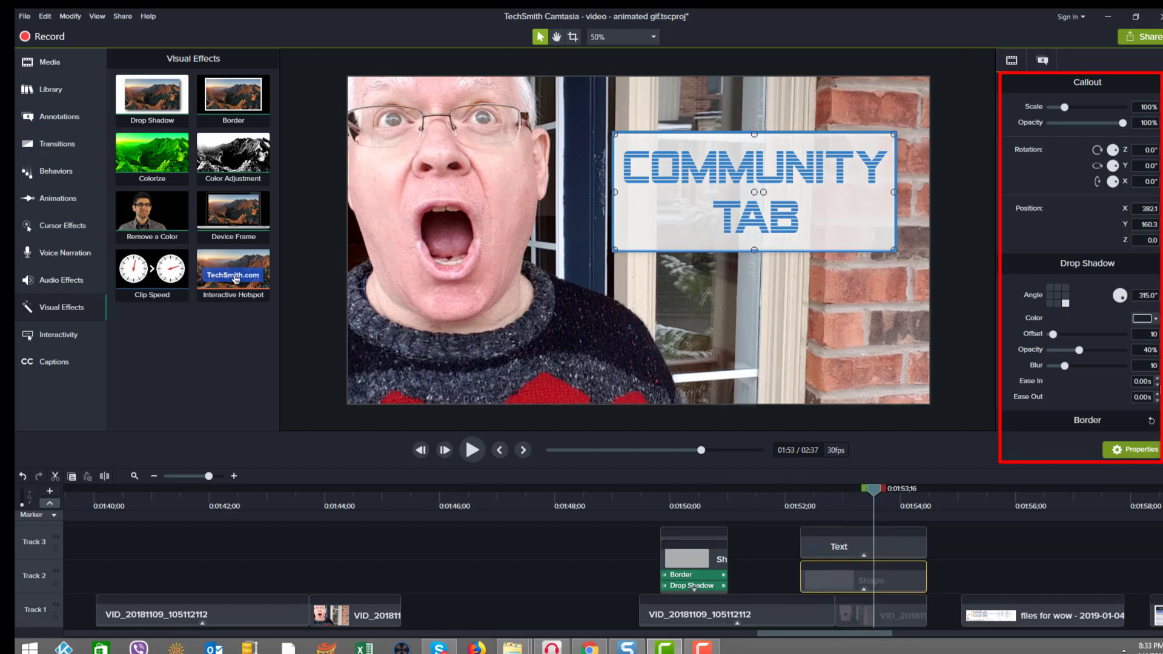
scroll(1081, 260, "down", 1)
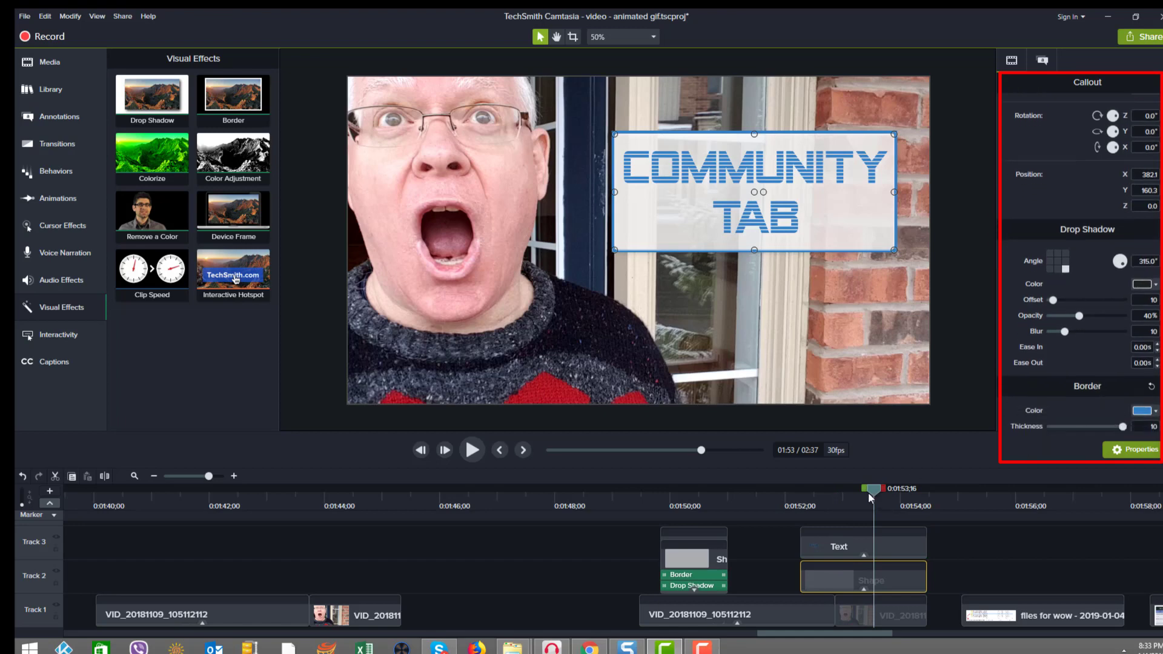
left_click_drag(874, 492, 631, 510)
left_click(775, 536)
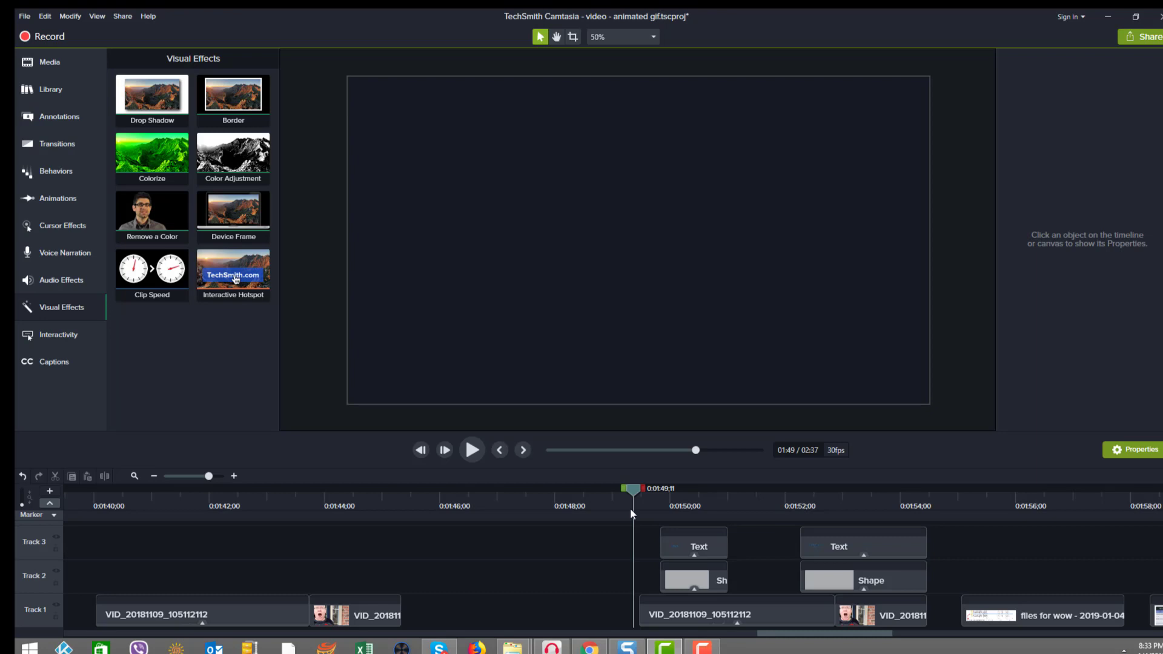
- Step forward one frame and select 0:01:49;14 to about 0:01:54 covering both callouts
left_click(522, 451)
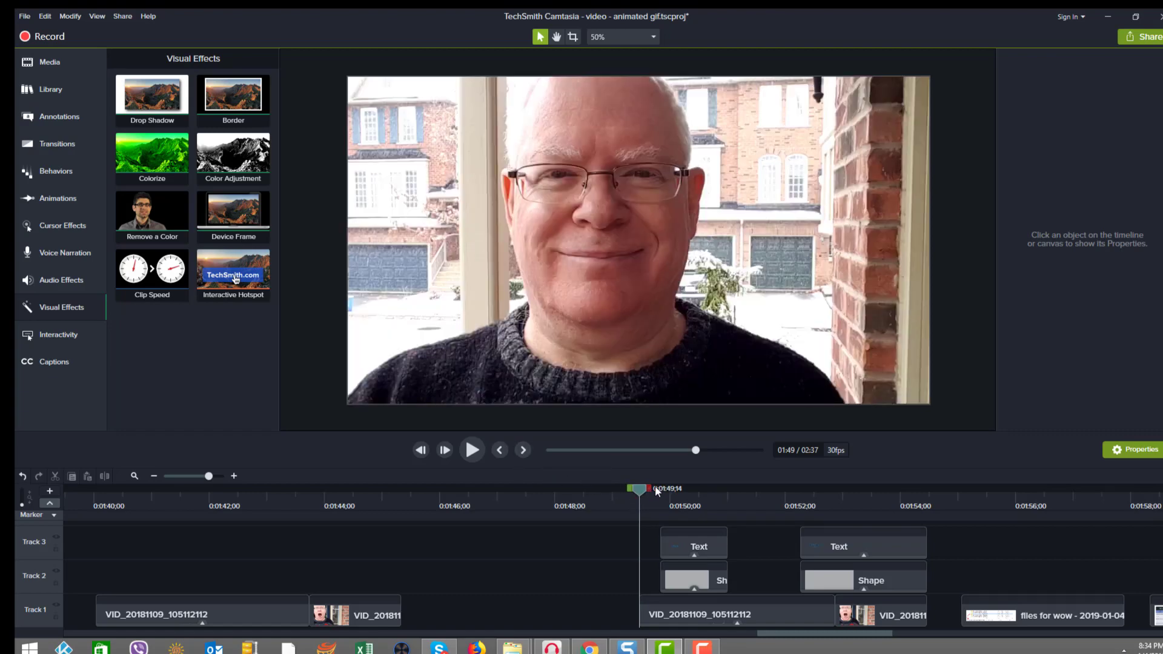
left_click_drag(661, 490, 936, 489)
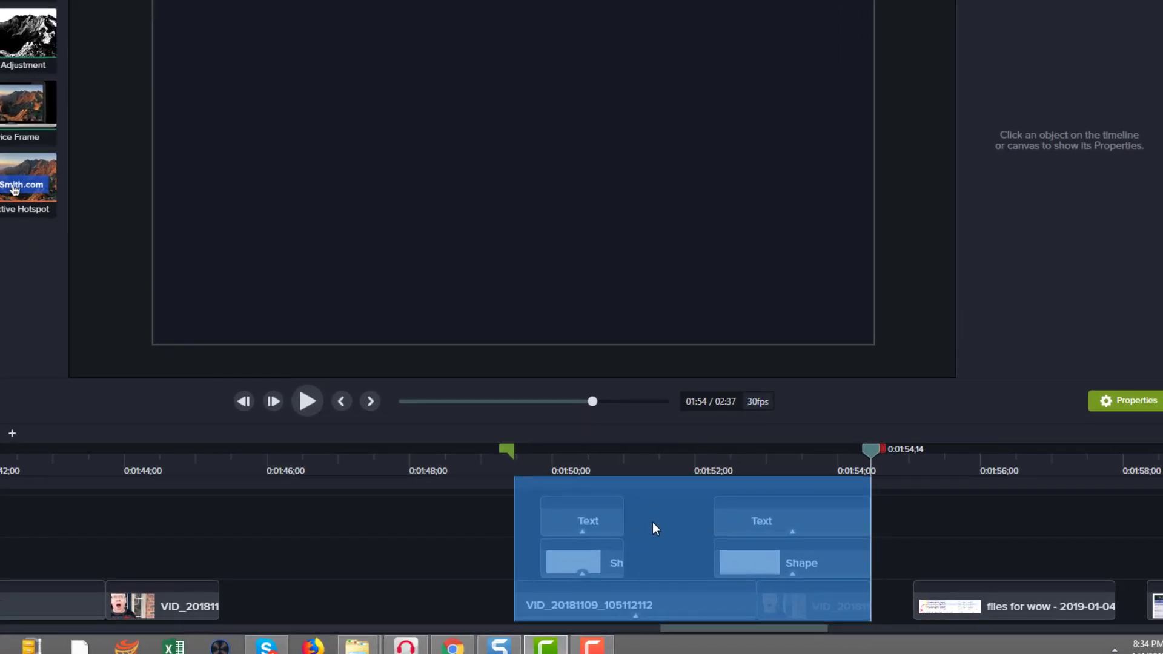
- Produce the timeline selection using custom production settings
right_click(653, 523)
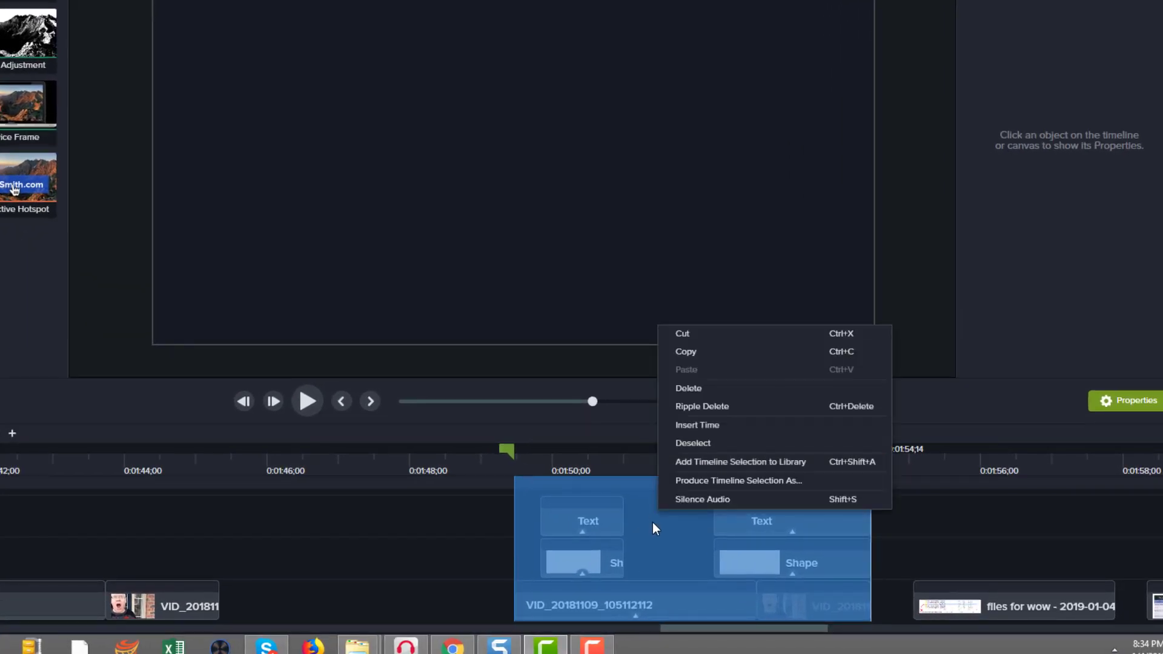
left_click(835, 479)
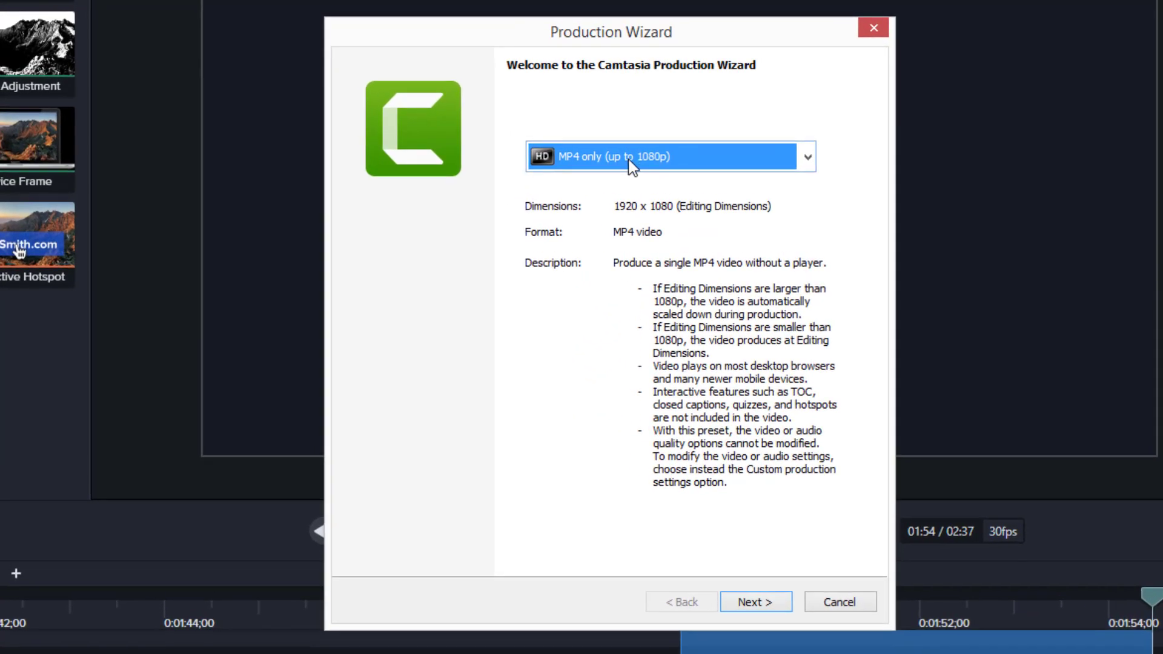
left_click(630, 162)
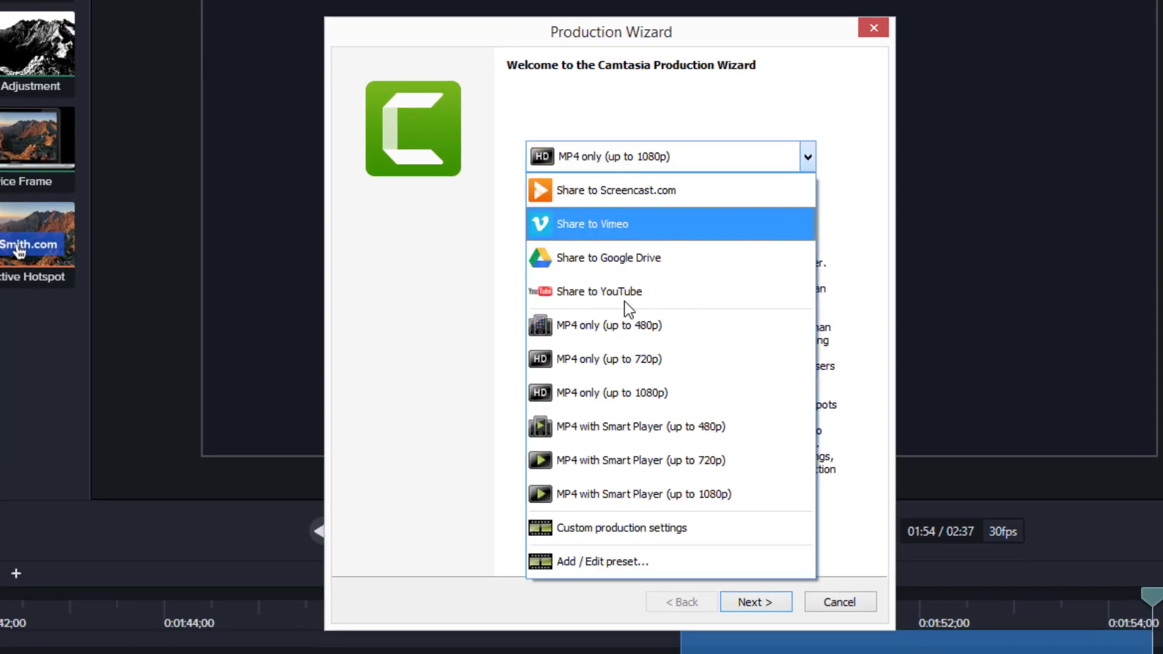
left_click(615, 525)
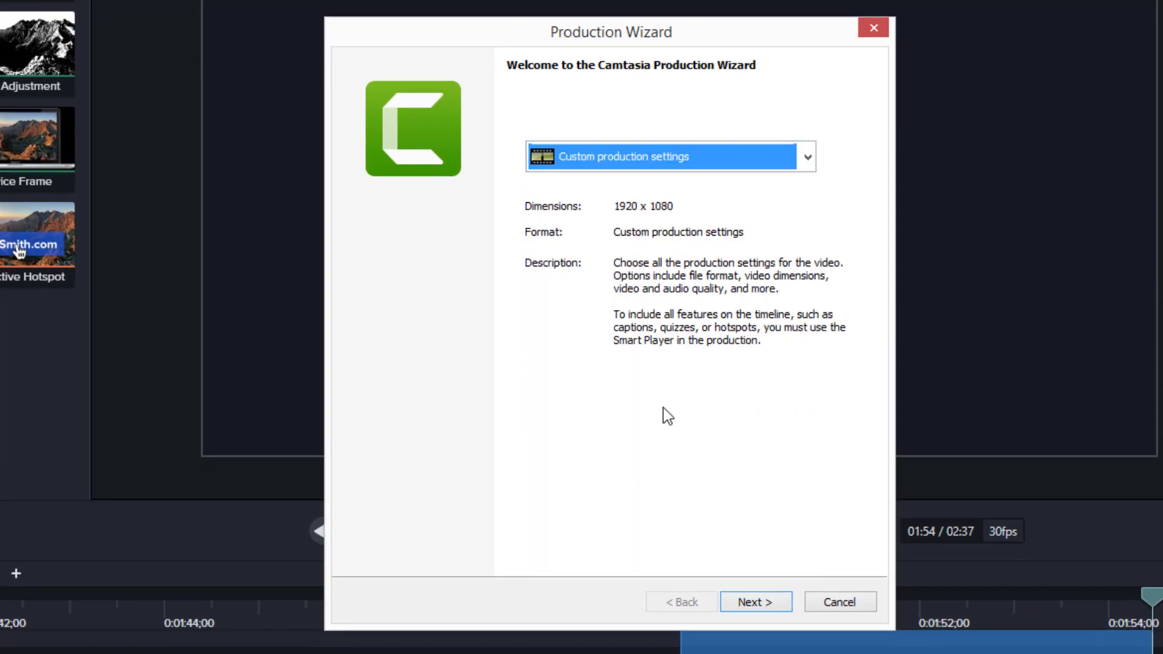
left_click(749, 602)
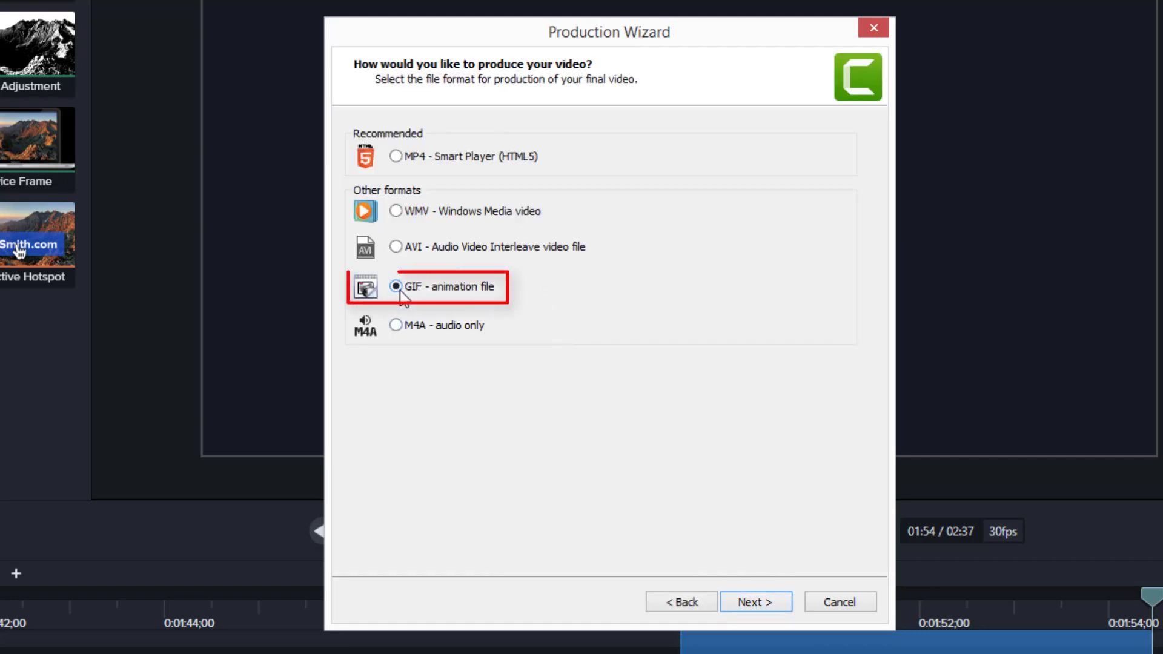
- Choose animated GIF output with a frame rate of 10
left_click(757, 603)
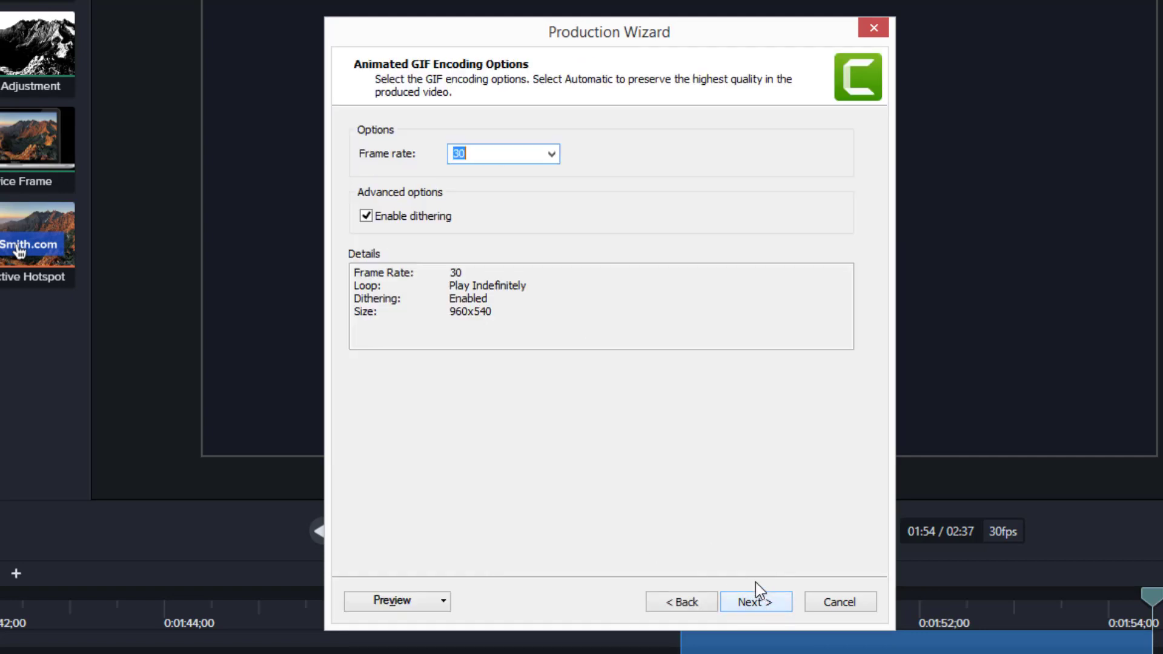
left_click(552, 155)
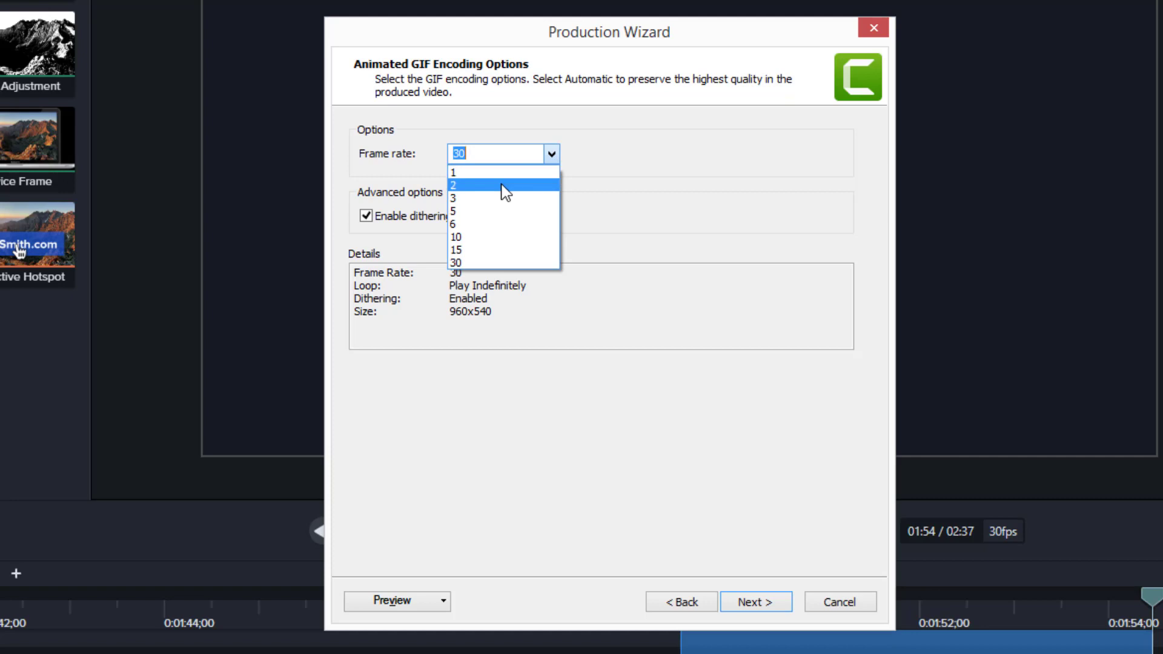
left_click(488, 237)
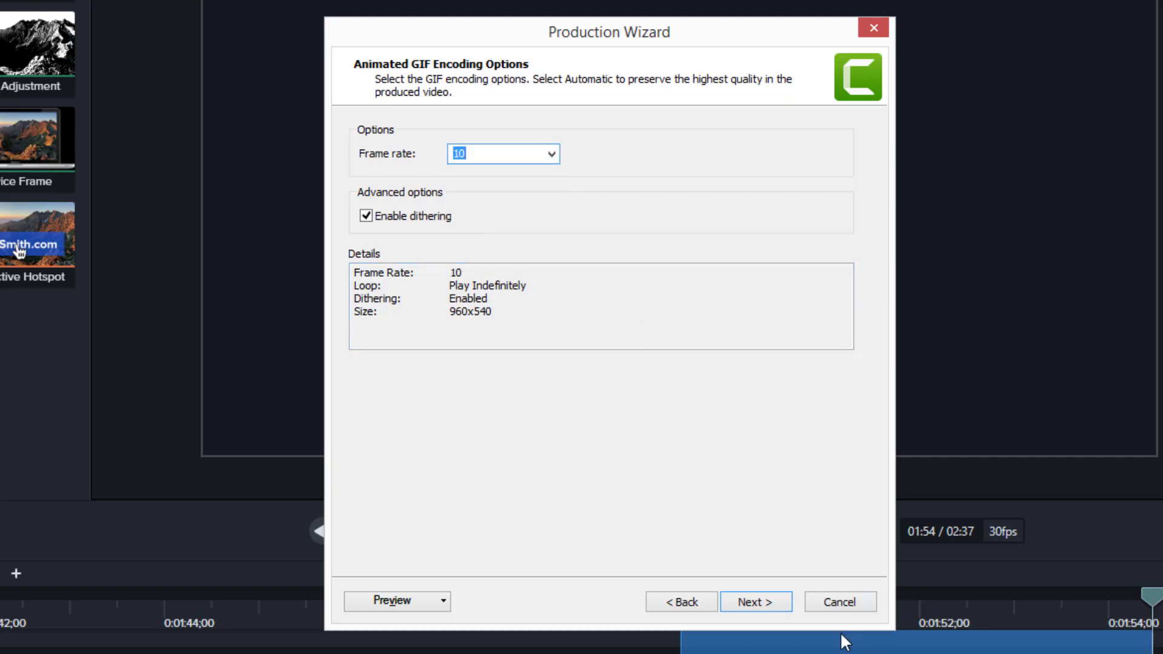
left_click(759, 602)
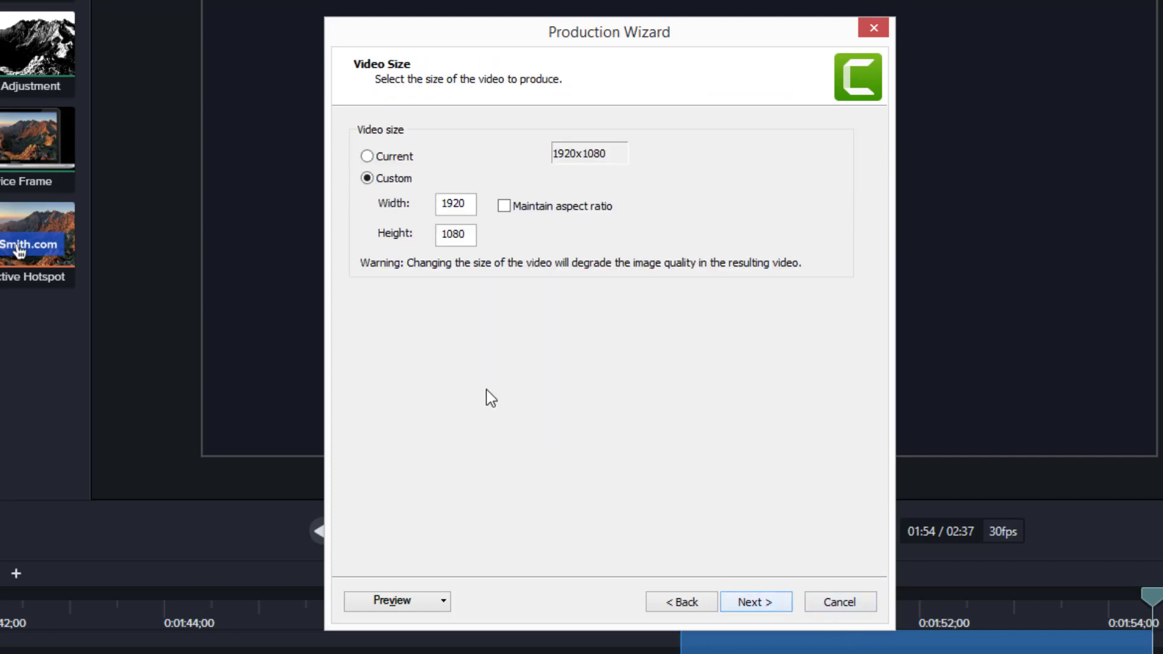
- Resize the GIF to 480 wide with aspect ratio maintained
left_click(504, 206)
left_click_drag(467, 204, 423, 207)
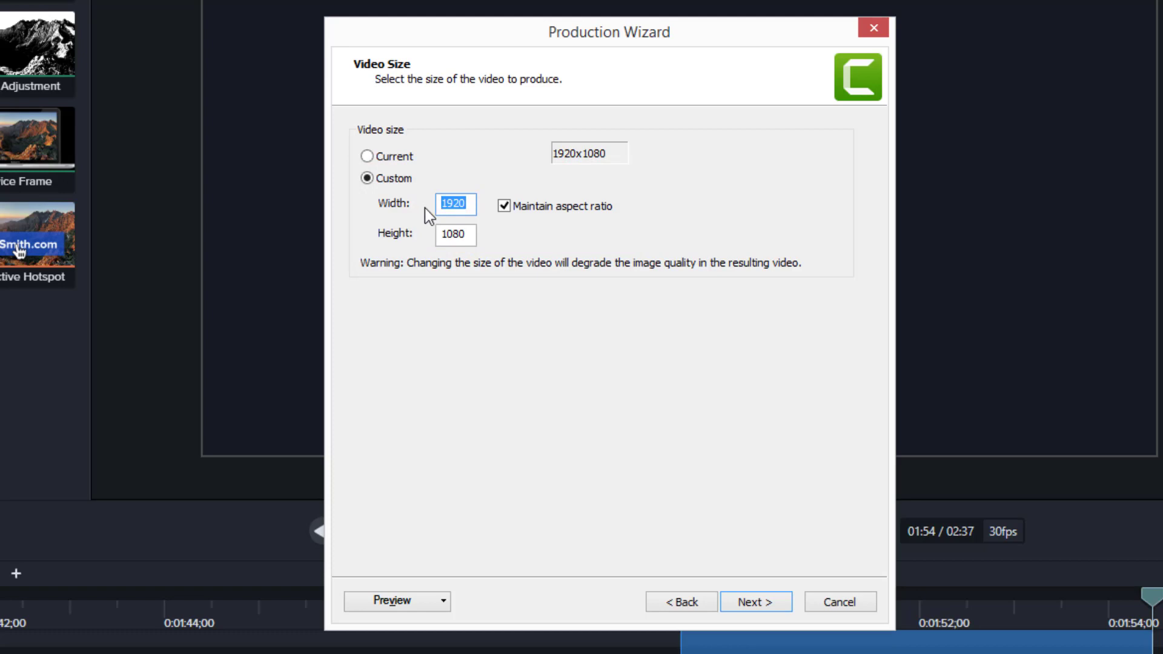
type("480")
- Name the production 'video - animated gif - 10fbs 480 x 270' and render it
left_click(756, 604)
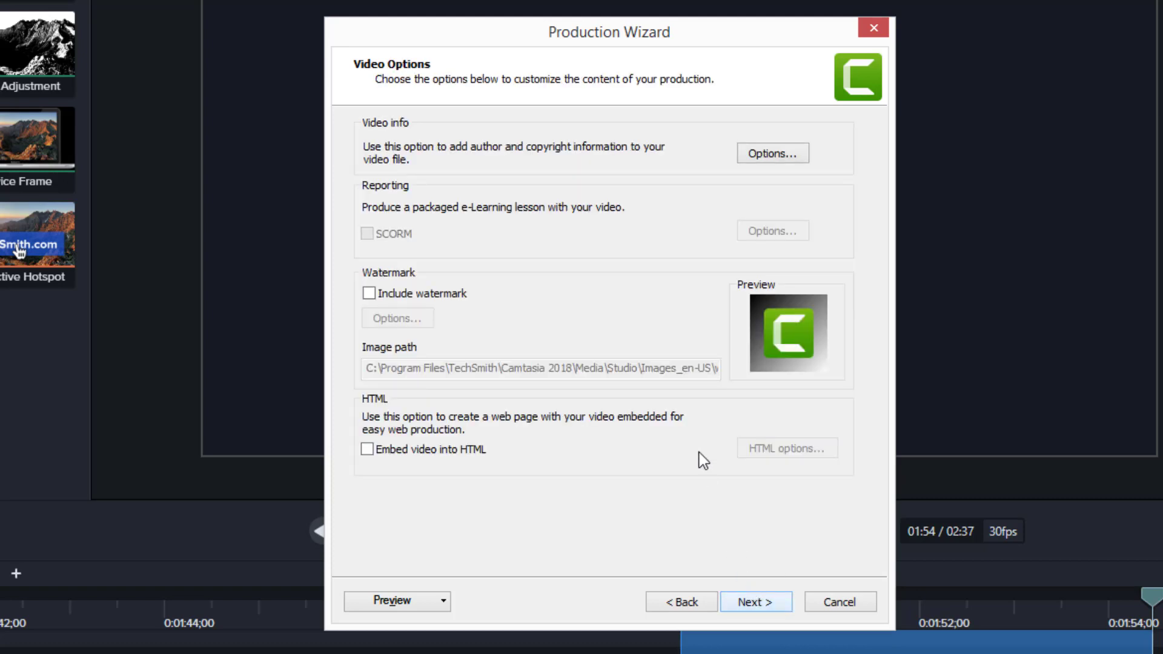
left_click(756, 604)
left_click(484, 173)
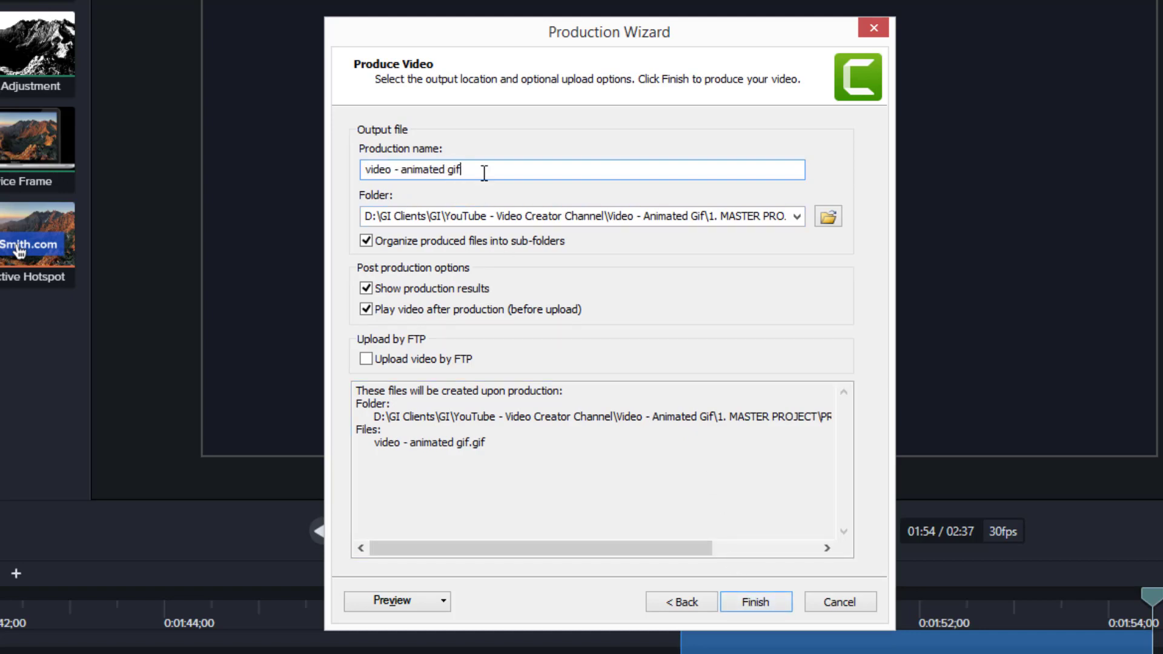
type("- 10fbs 480 x 270")
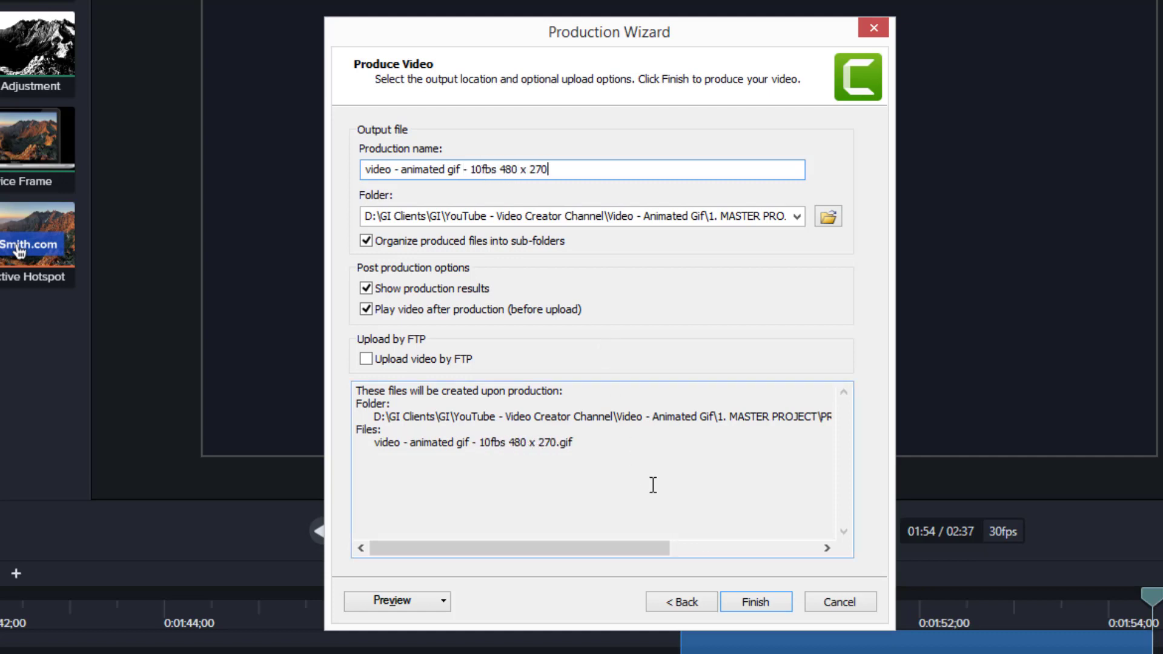
left_click(750, 598)
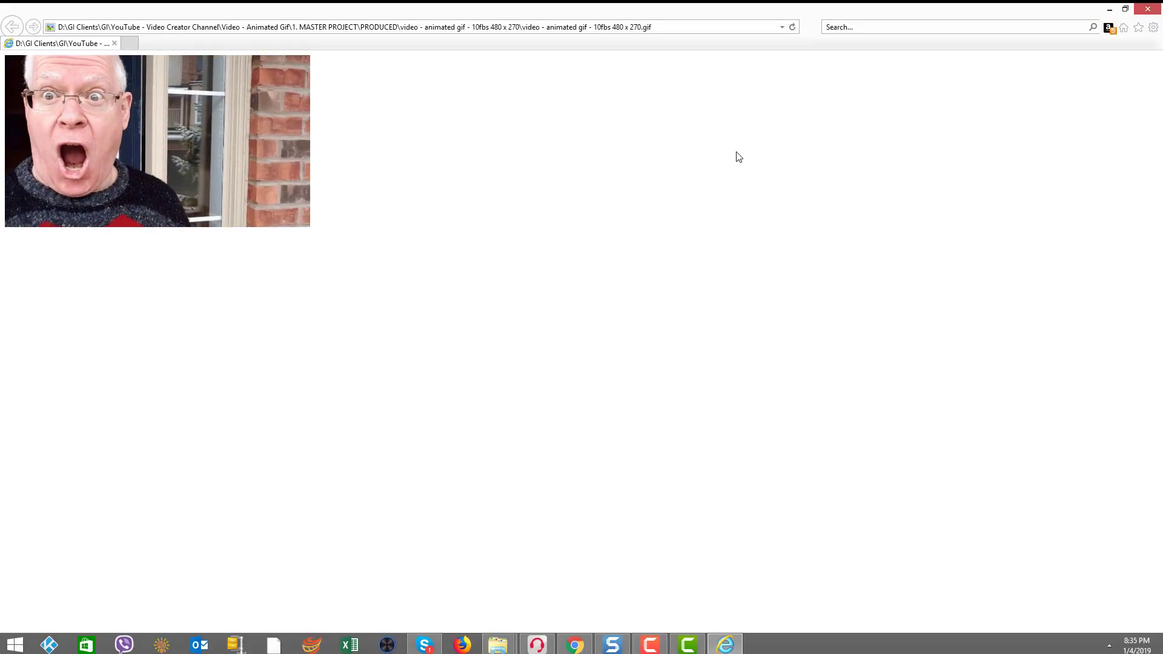
- Close the GIF preview in Internet Explorer and dismiss Production Results for the 3.04 MB GIF
left_click(1151, 9)
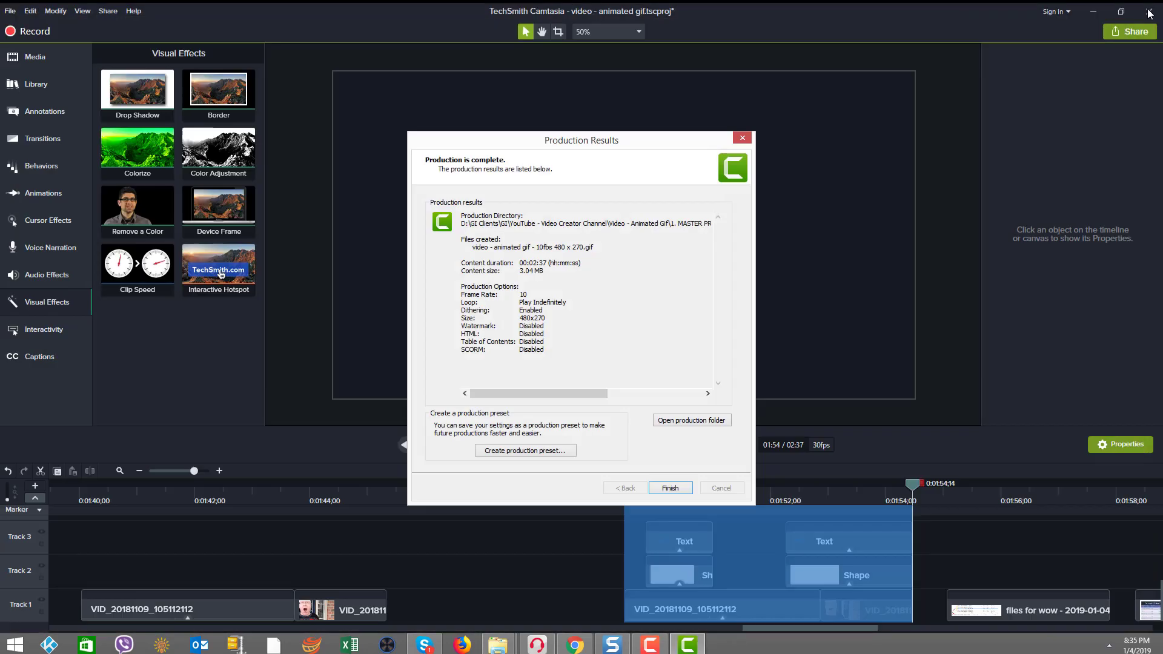
left_click(681, 487)
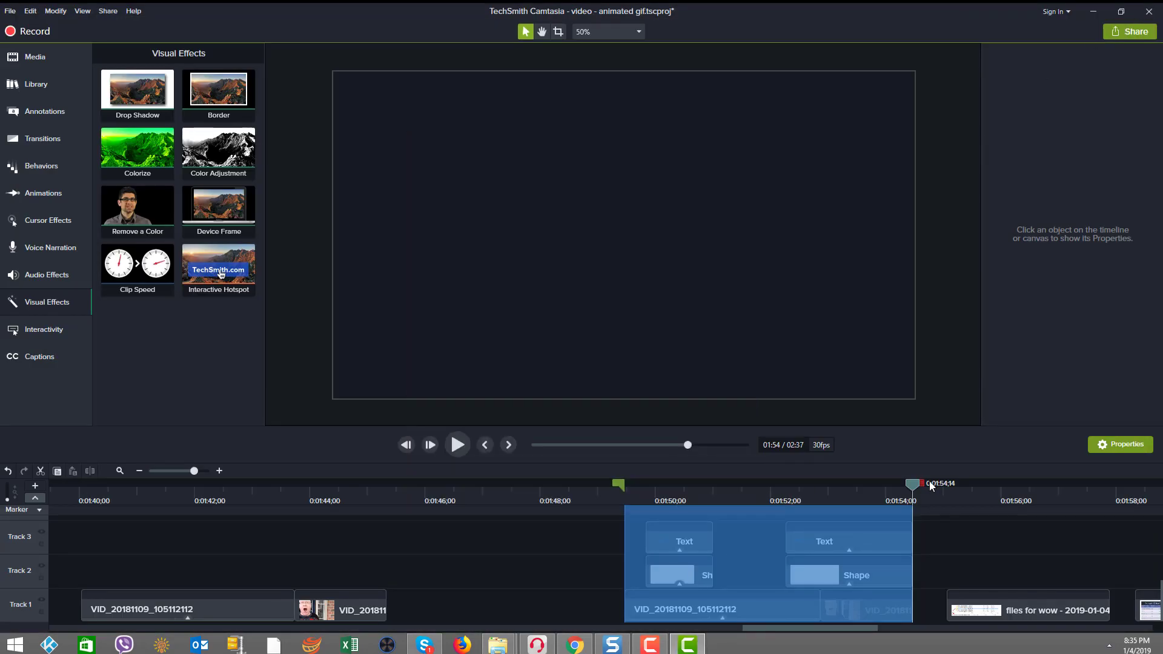
- Select the 'files for wow' screenshot and zoom the canvas to read the exported file list
left_click(975, 495)
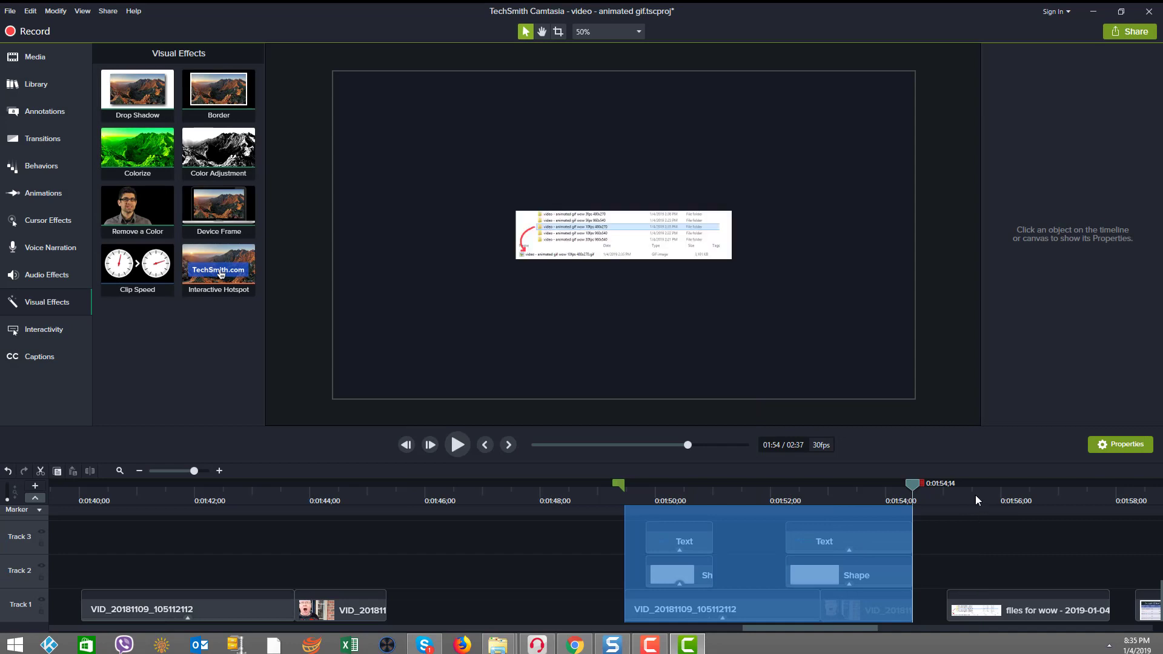
left_click(995, 611)
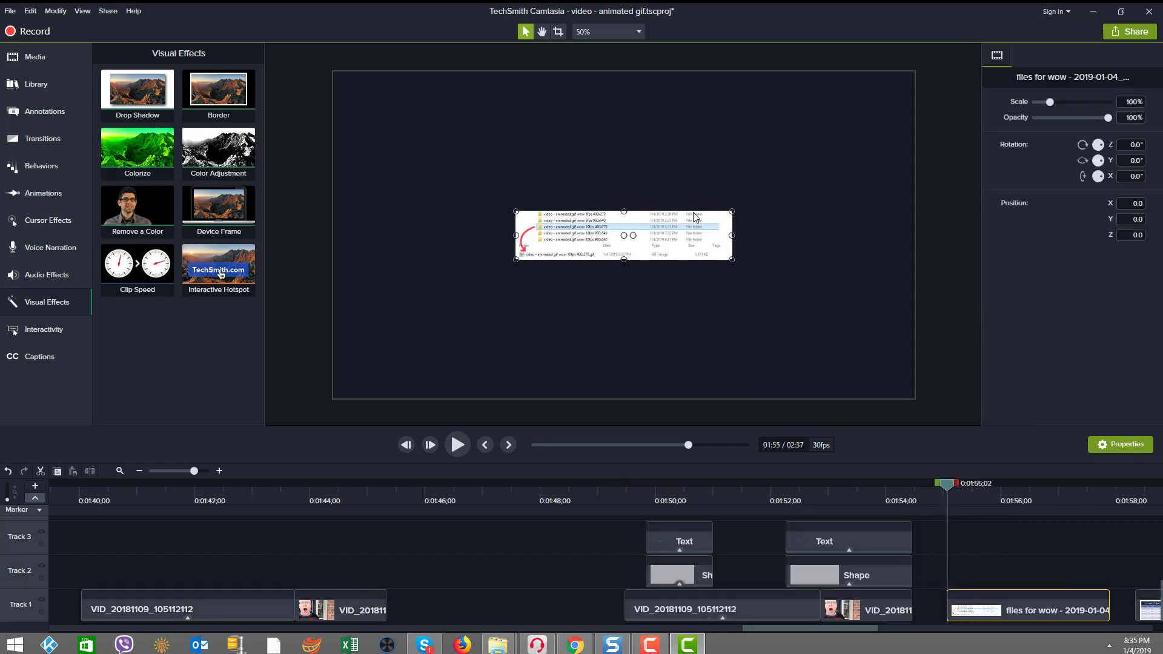
left_click(765, 260)
scroll(765, 259, "up", 3)
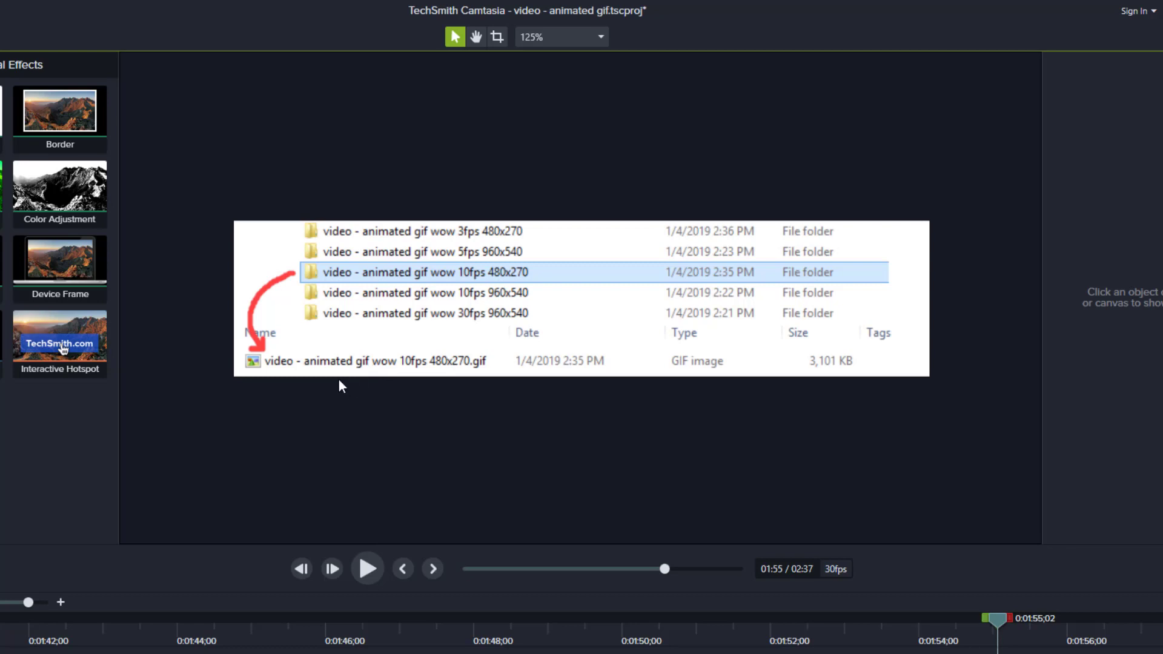
key("ctrl+equal")
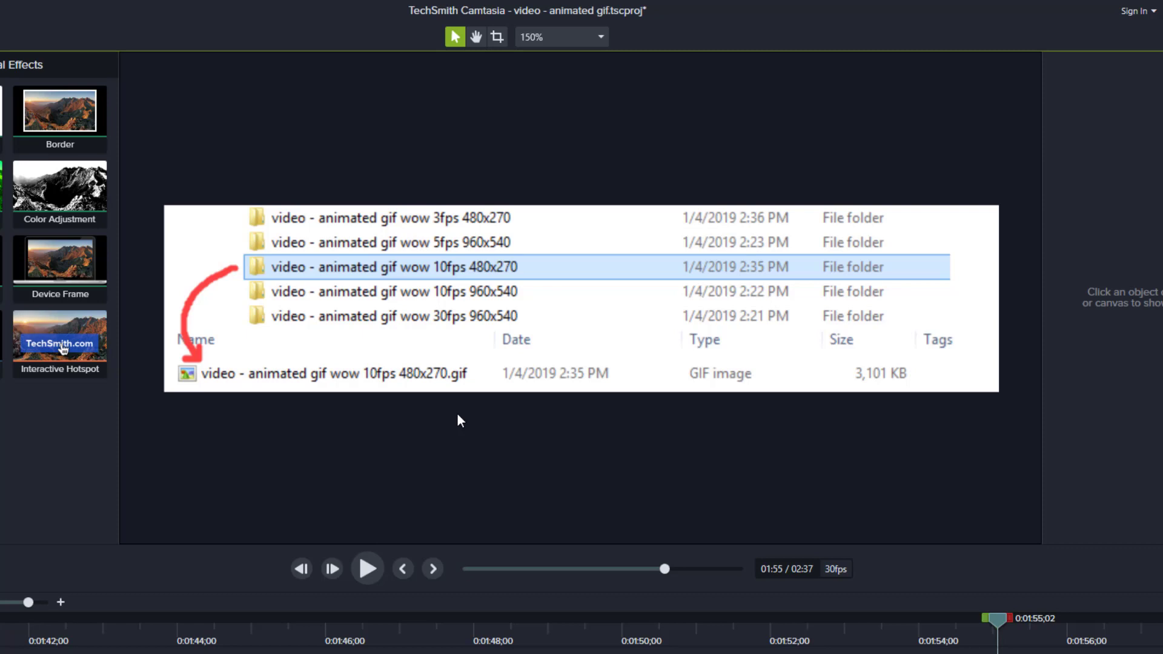
left_click(612, 299)
- Drag the playhead to 1:59 to show the GIF Sizing table slide
scroll(612, 300, "down", 4)
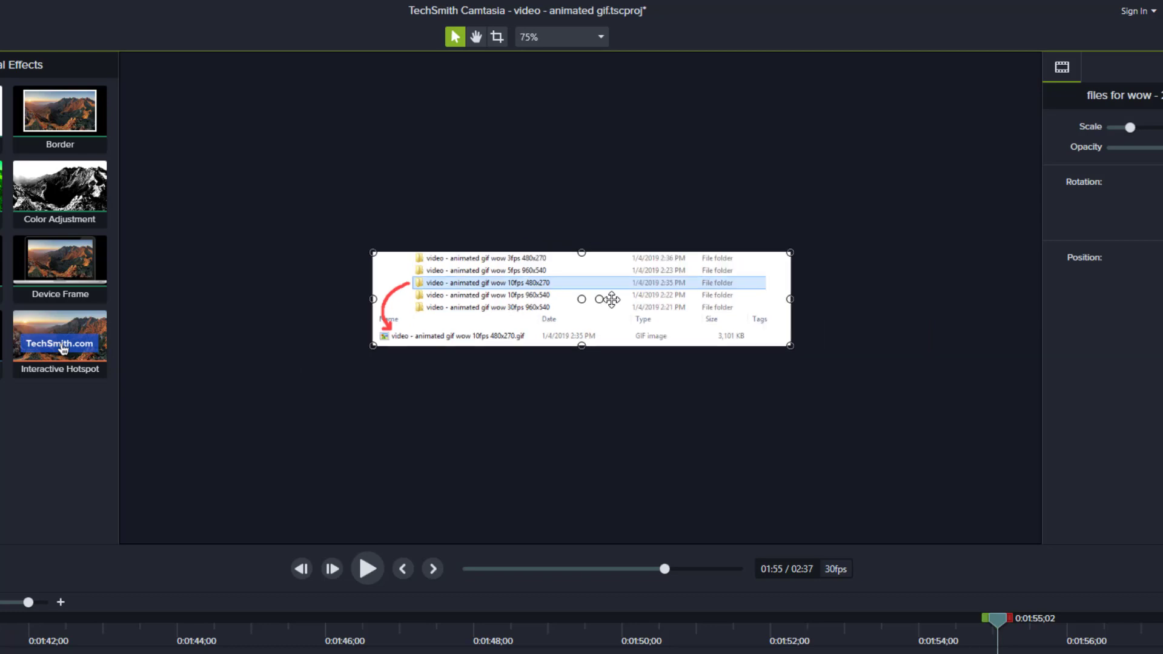
scroll(612, 300, "down", 1)
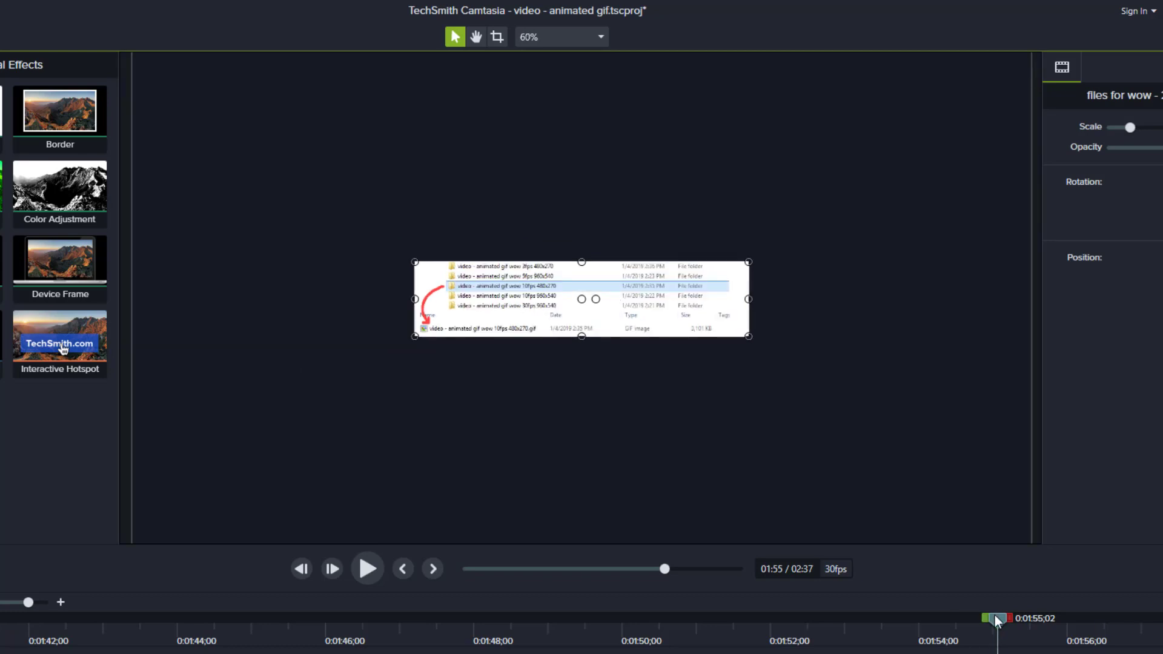
left_click_drag(997, 619, 1162, 619)
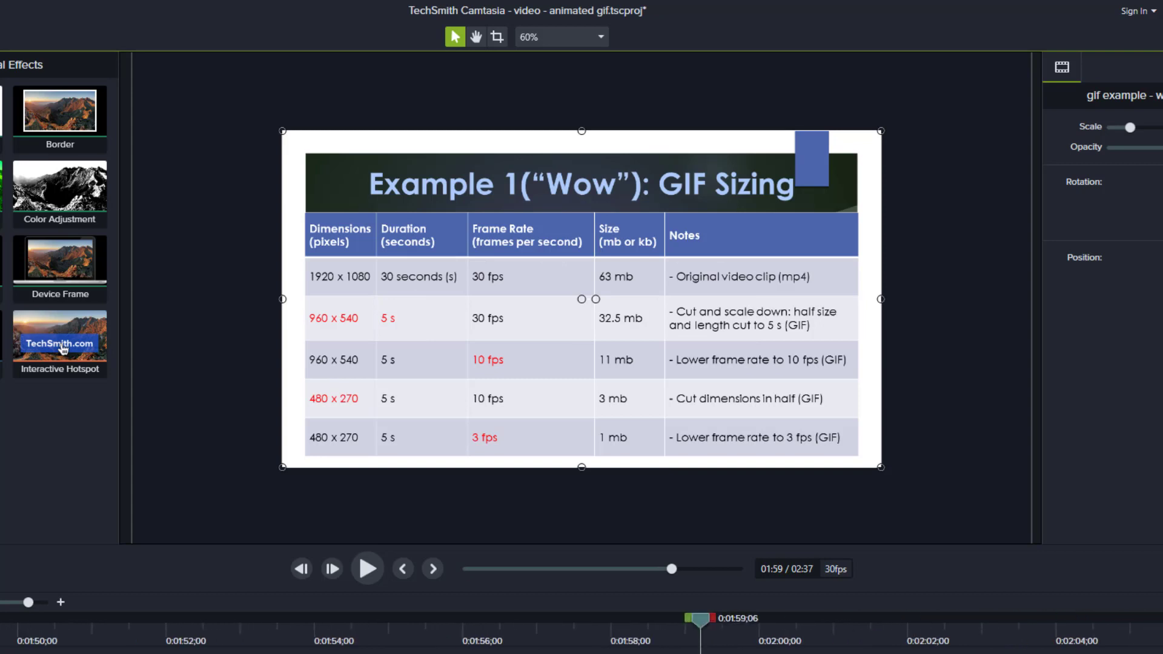
left_click(602, 488)
scroll(604, 490, "up", 2)
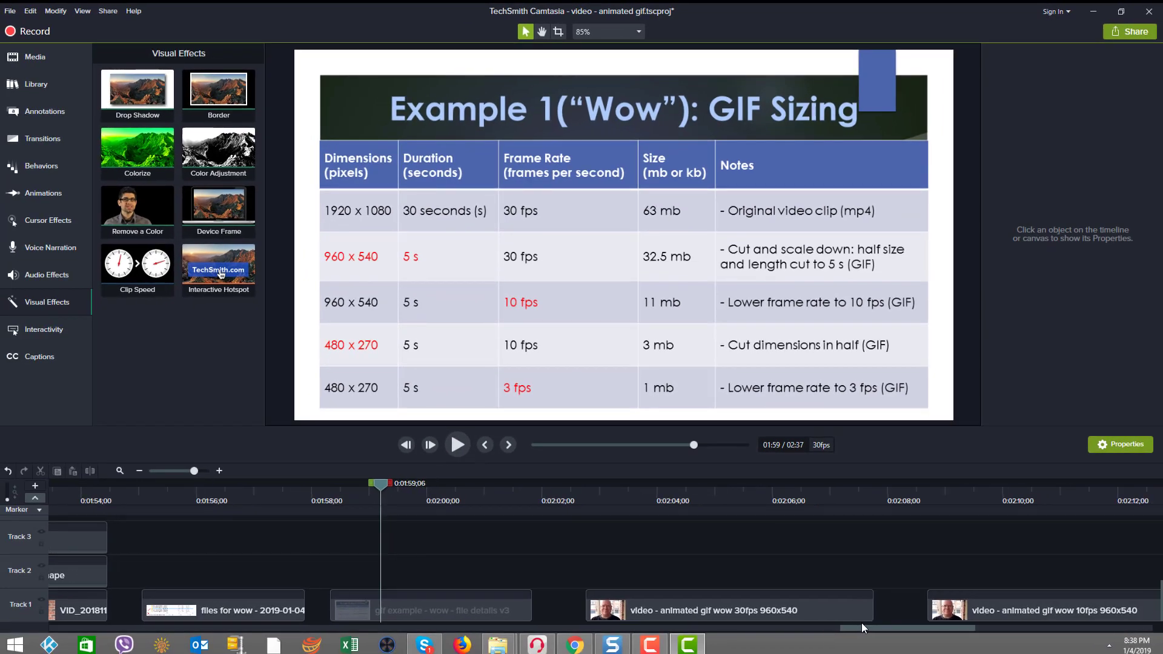
left_click_drag(861, 623, 896, 618)
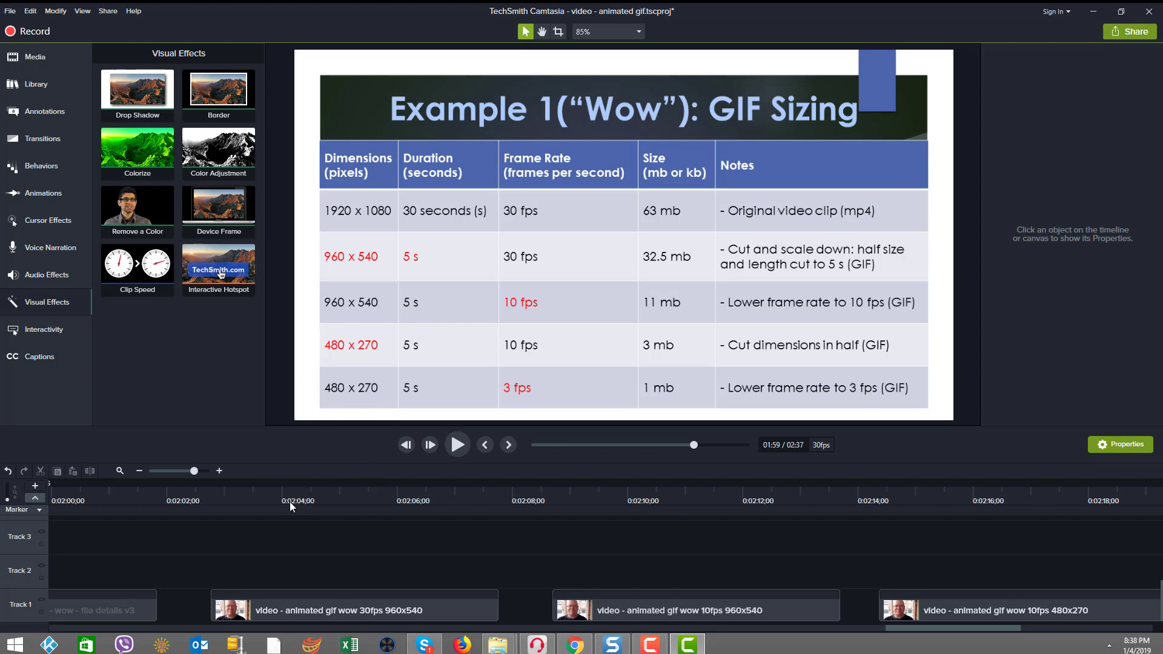
- Open the media bin and inspect two of the exported GIF files
left_click(39, 55)
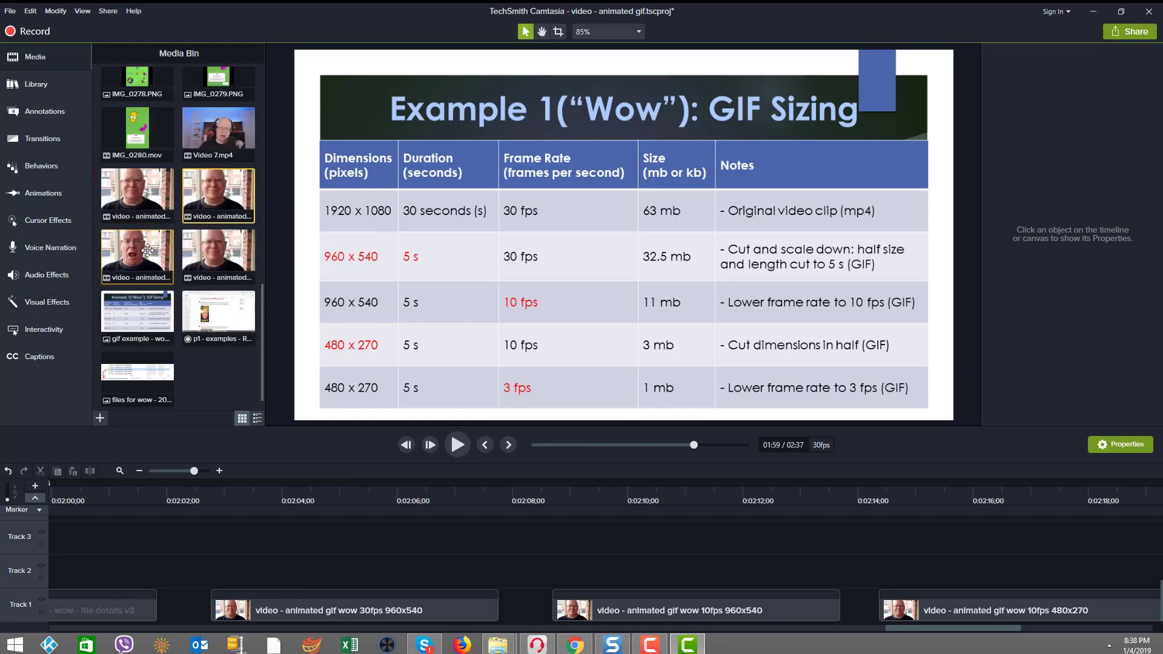
left_click(157, 199)
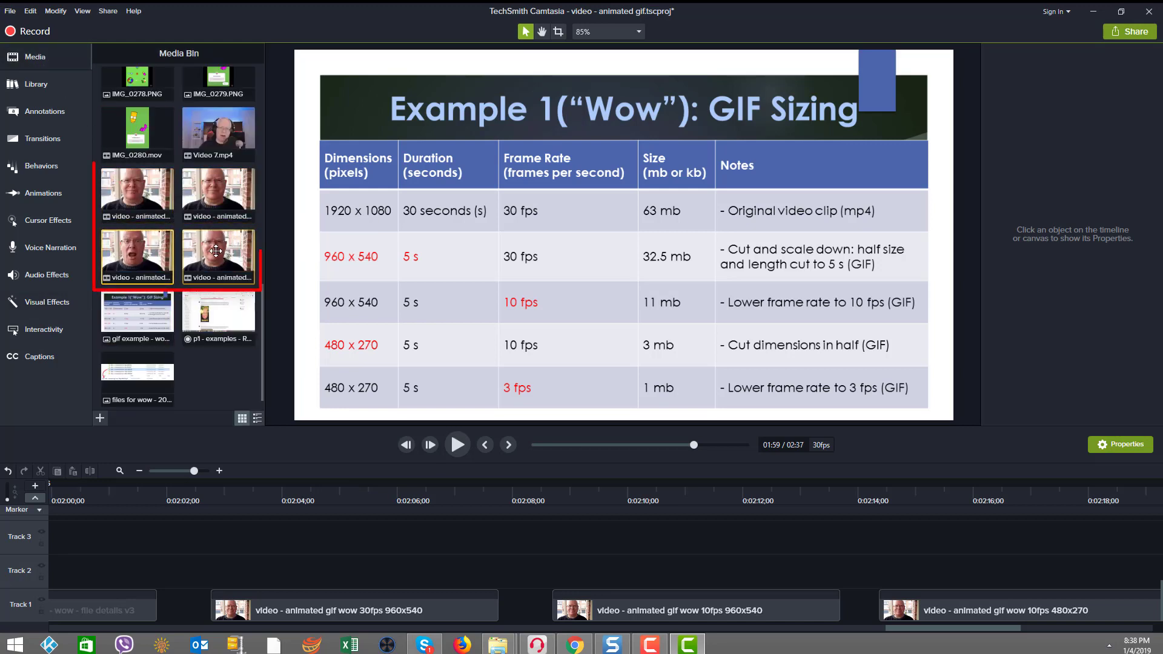
left_click(211, 202)
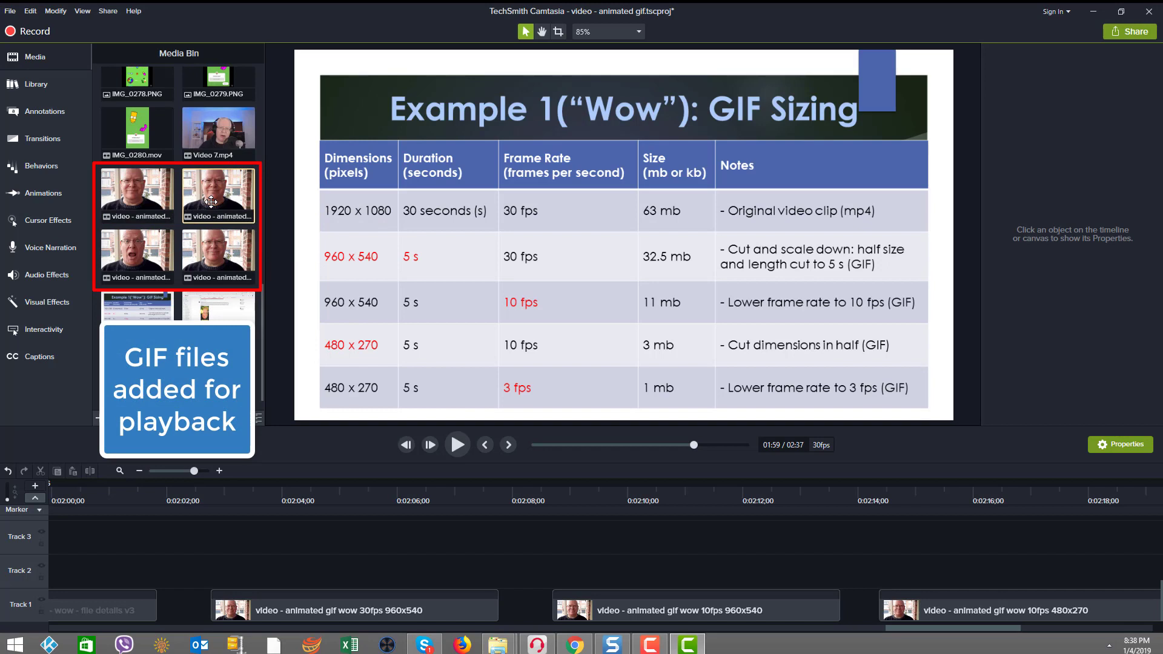
- Play the 30fps 960x540 GIF from its start and continue into the 10fps 960x540 version
left_click(224, 497)
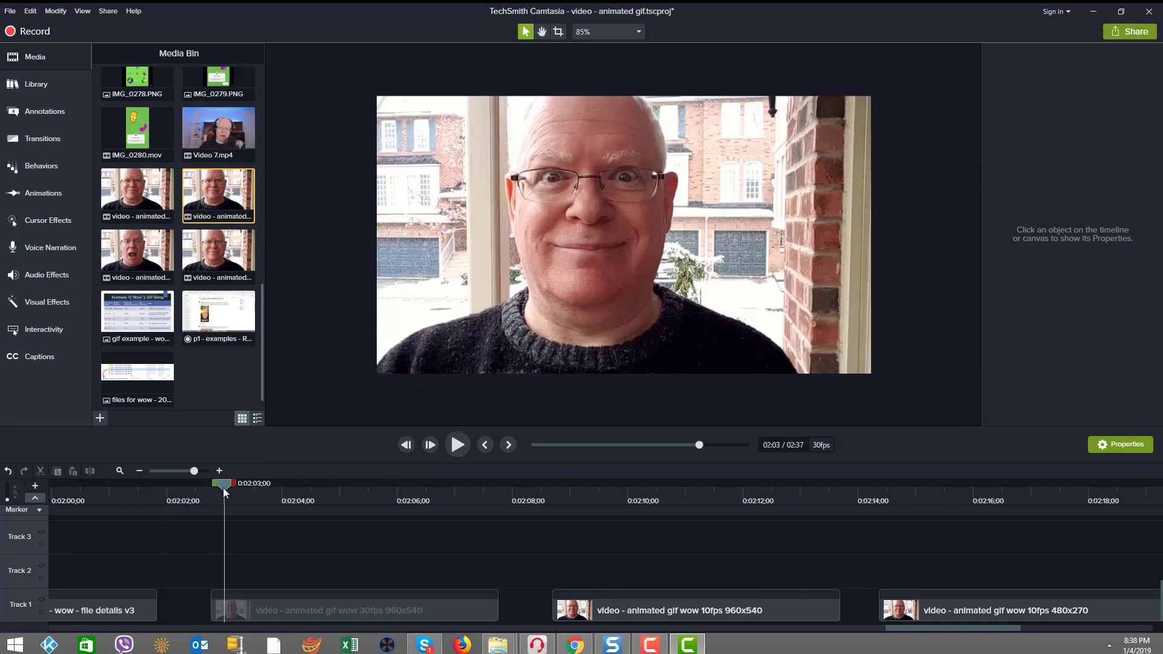
left_click(278, 609)
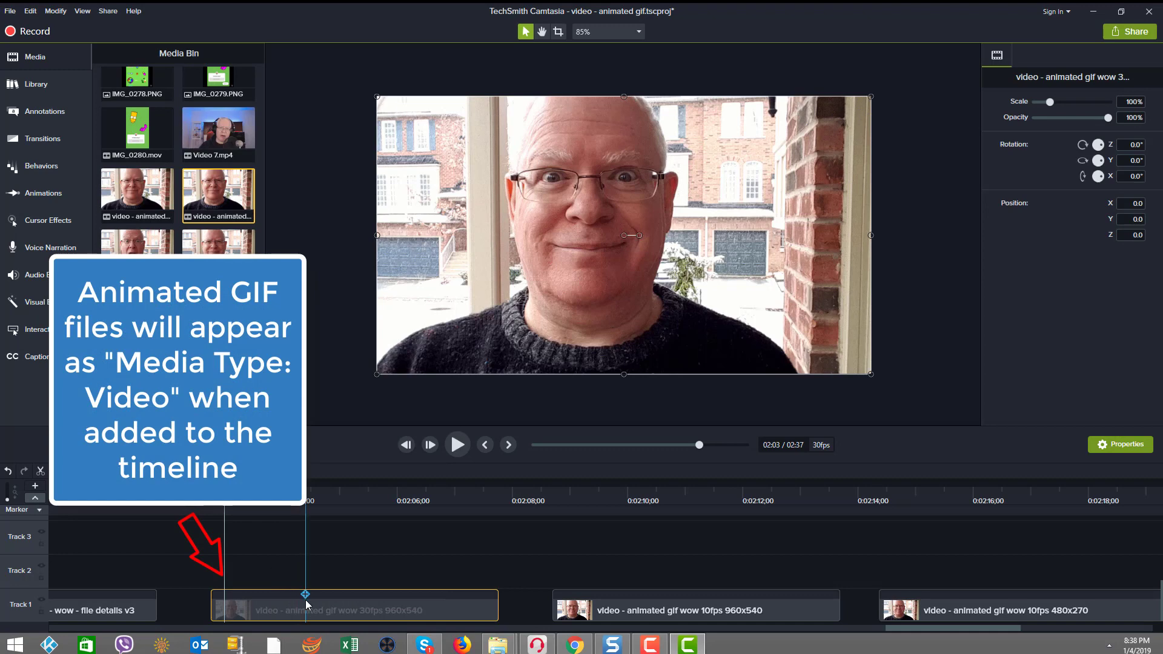
mouse_move(305, 600)
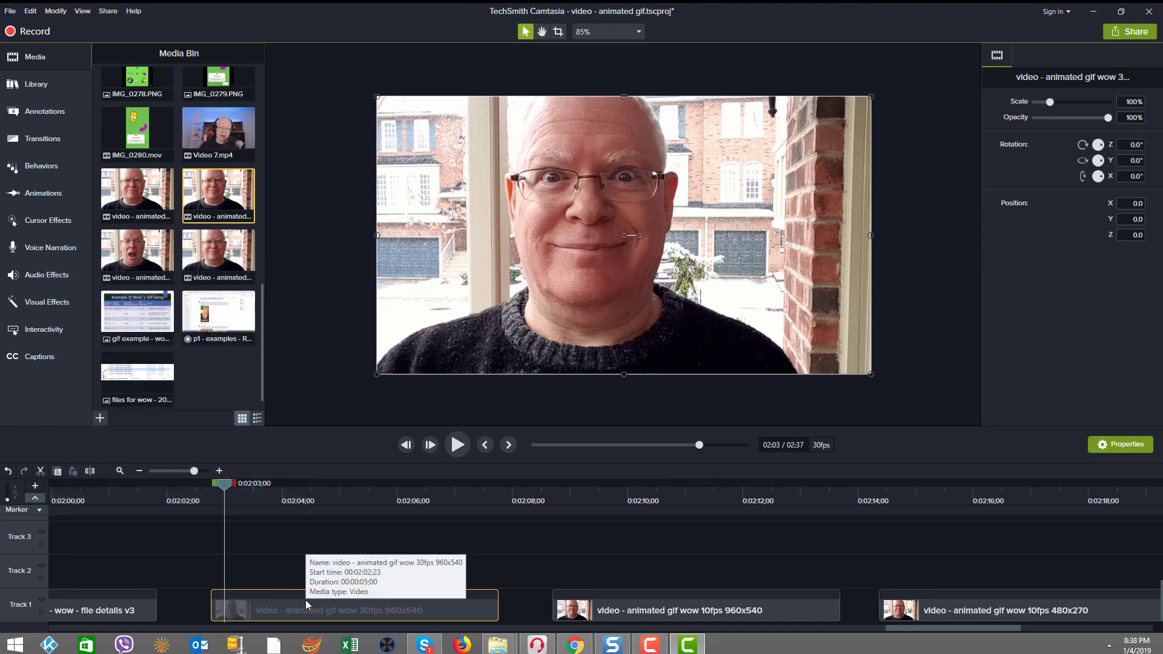
left_click(212, 489)
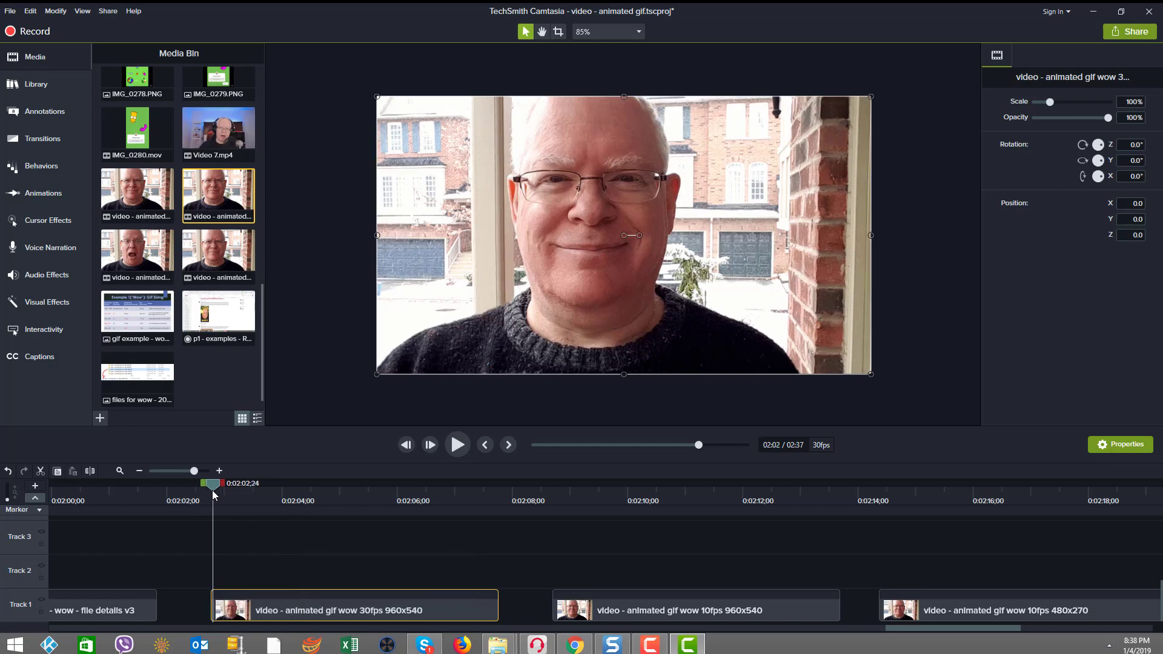
left_click(451, 444)
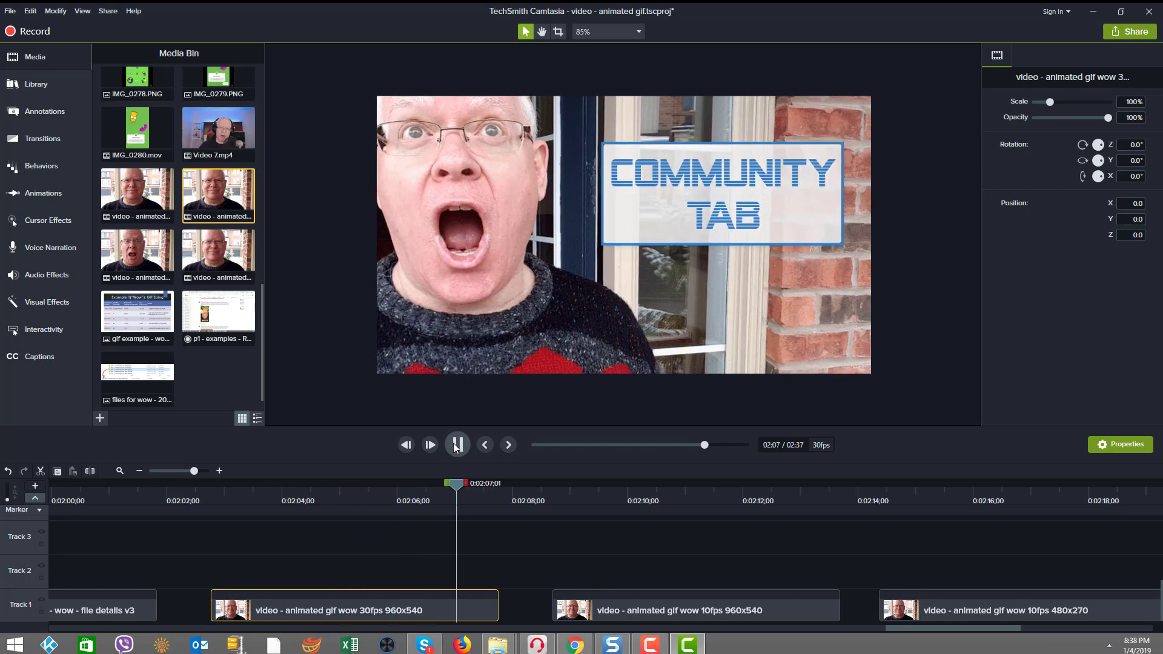
left_click(455, 447)
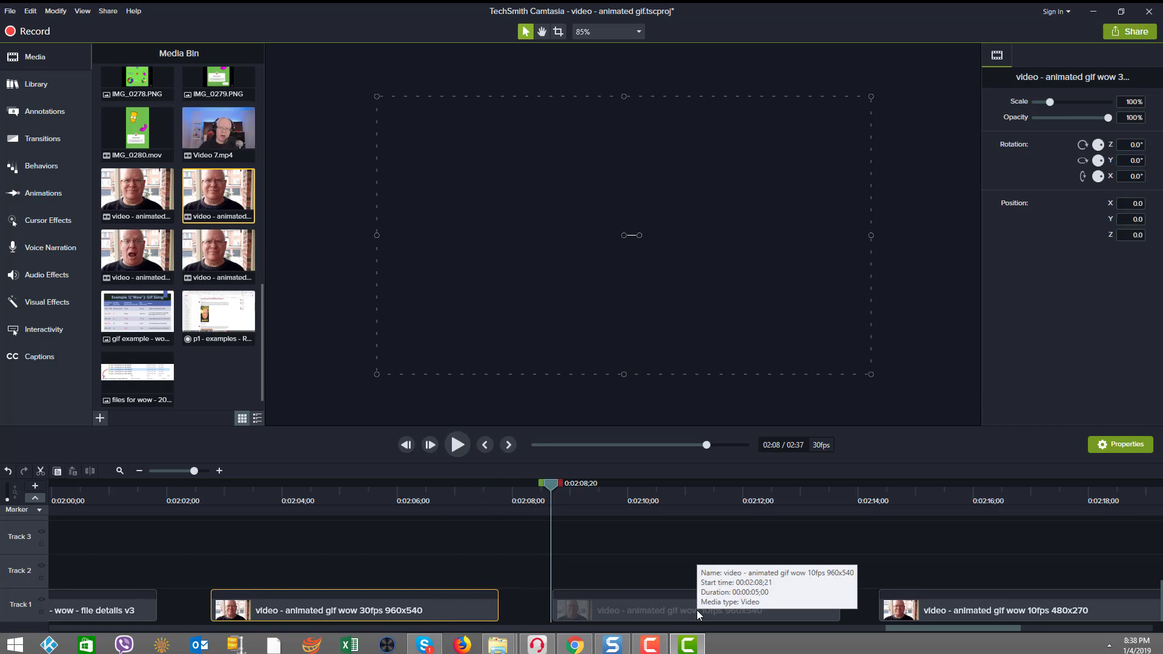
left_click(456, 446)
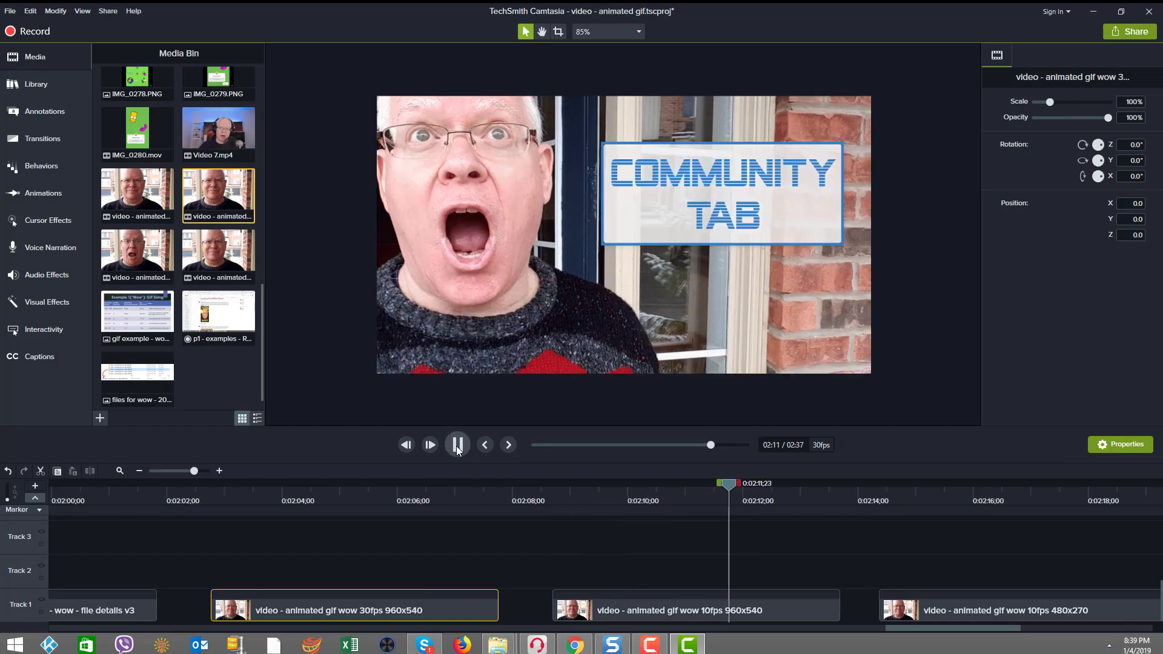
left_click(457, 447)
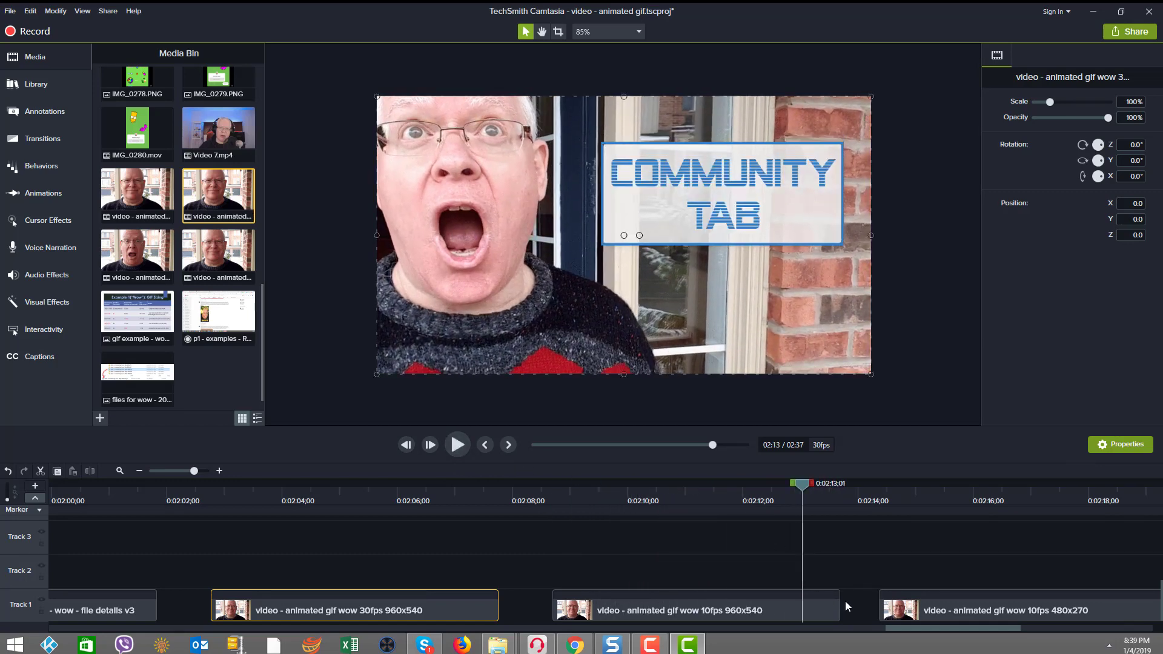
- Play the 10fps 480x270 GIF from its first frame
left_click_drag(892, 626, 925, 626)
left_click_drag(486, 490, 619, 492)
mouse_move(660, 610)
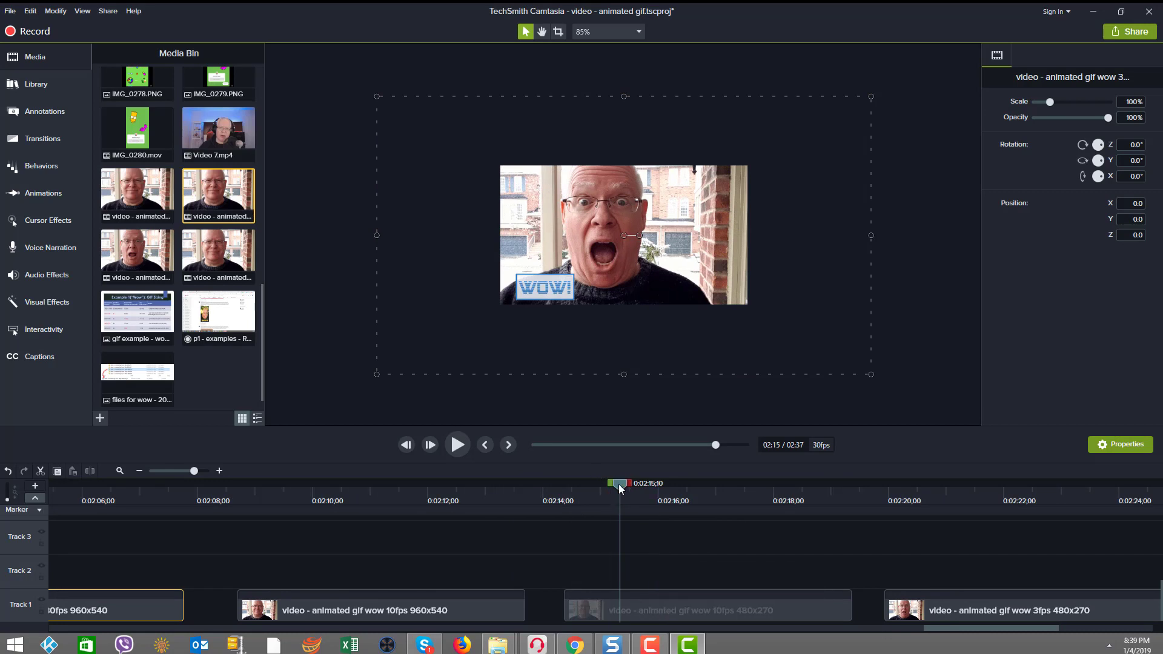
left_click_drag(619, 485, 563, 495)
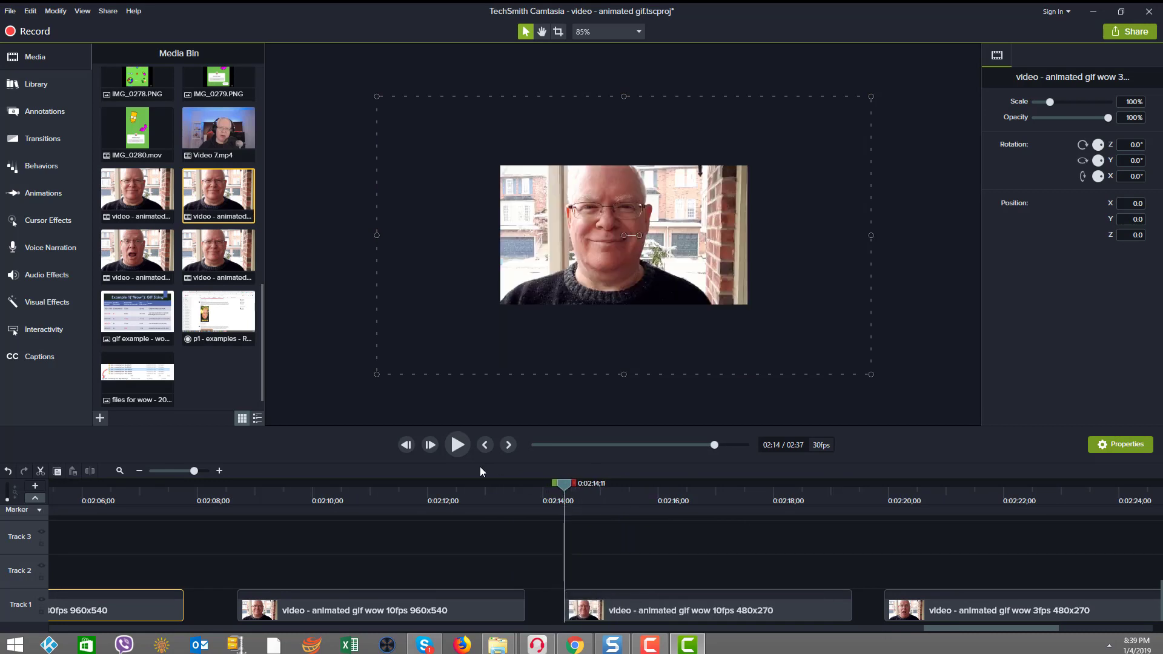
left_click(457, 445)
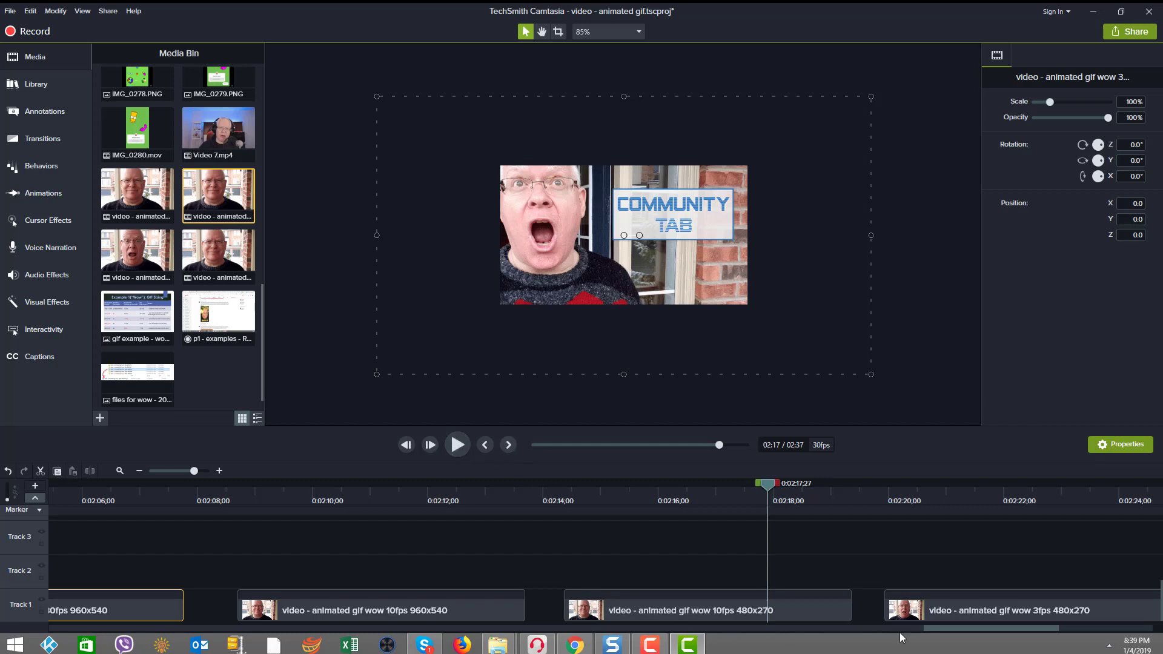
- Play the 3fps 480x270 GIF from its first frame
left_click(909, 503)
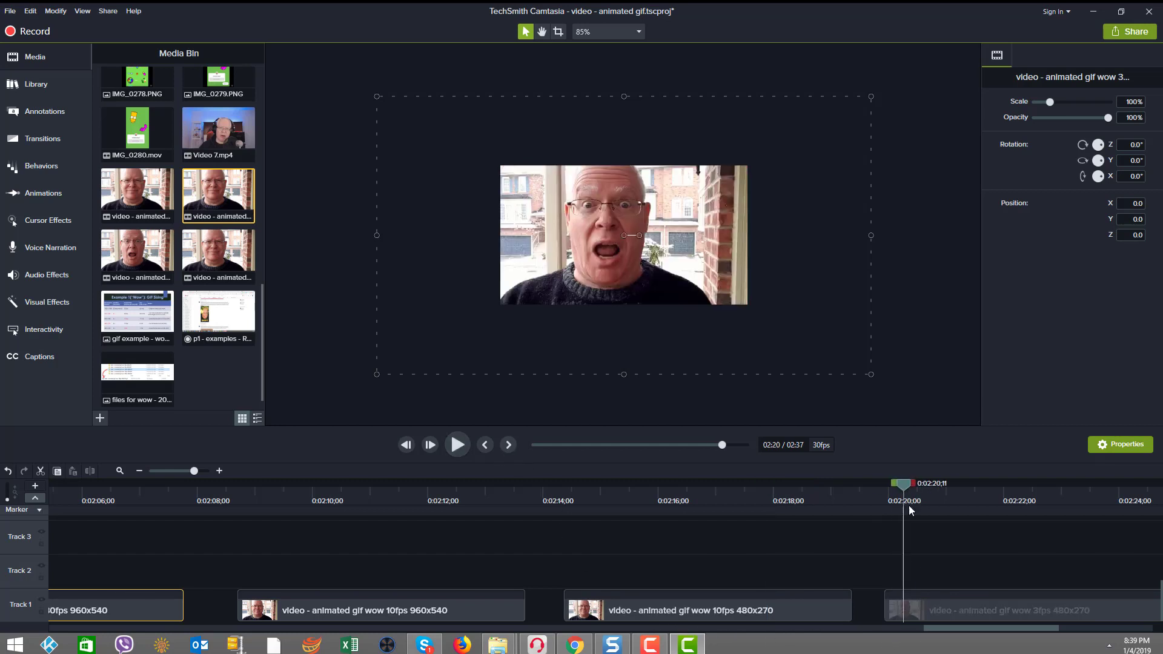
left_click(928, 608)
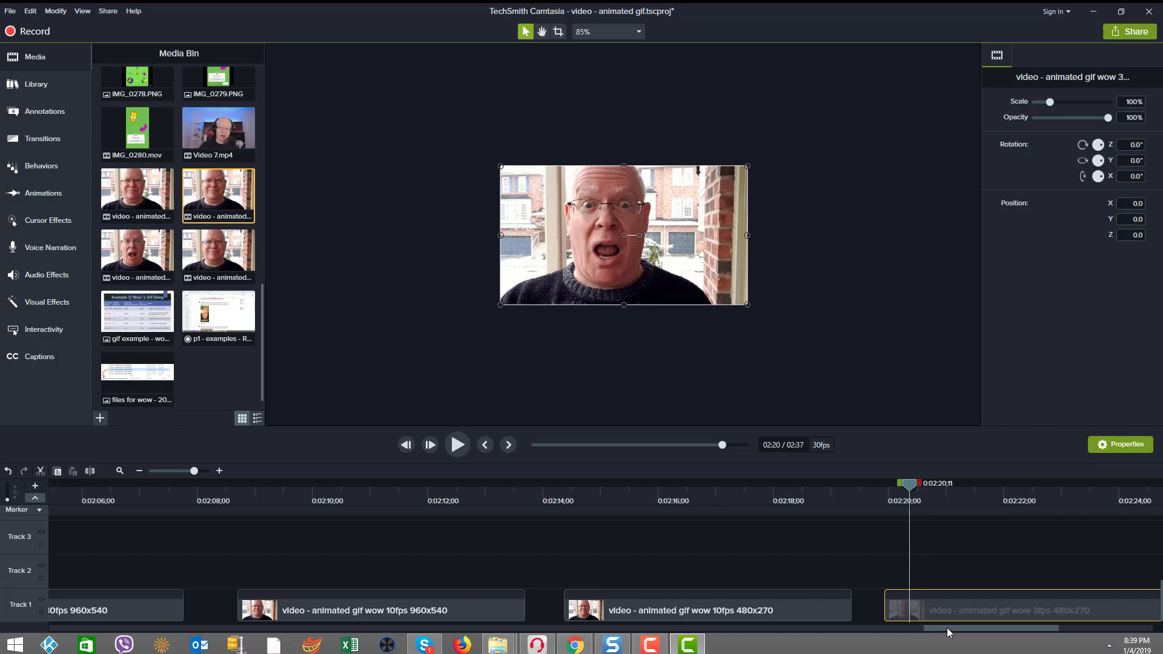
left_click_drag(948, 630, 973, 630)
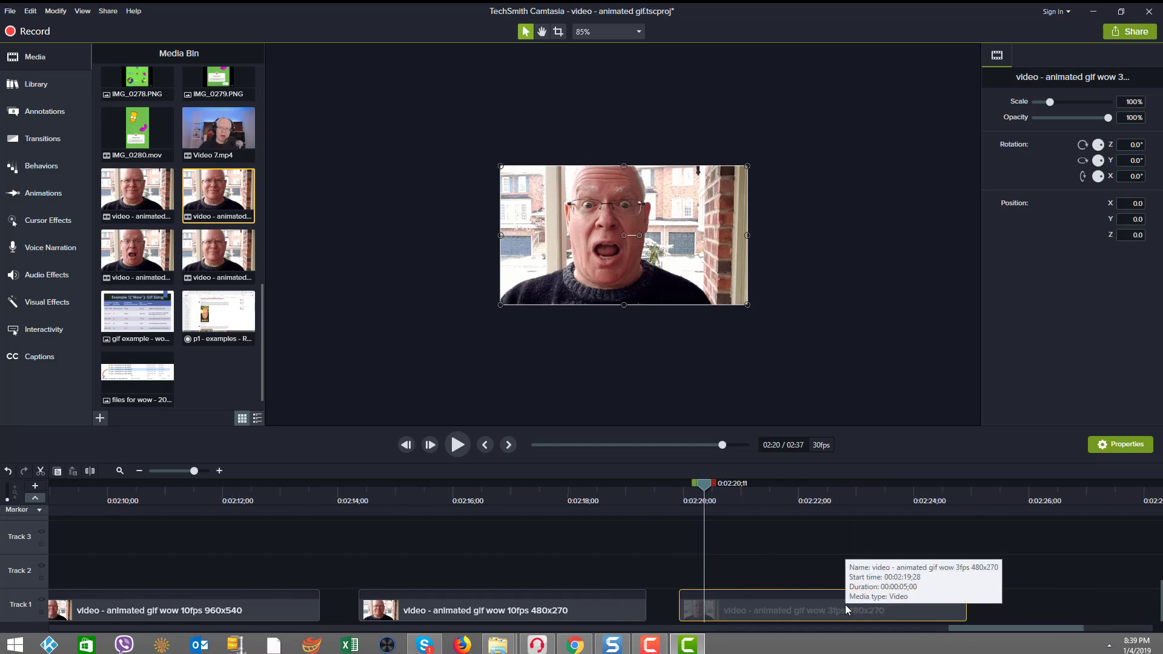
left_click_drag(704, 486, 679, 492)
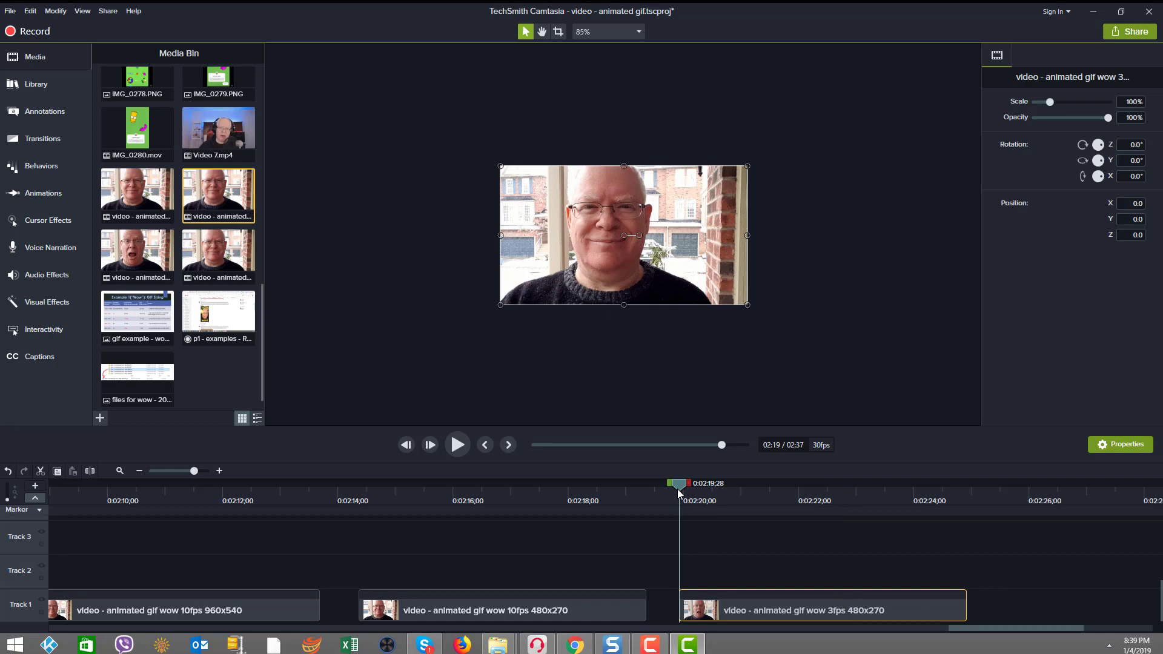
left_click(457, 445)
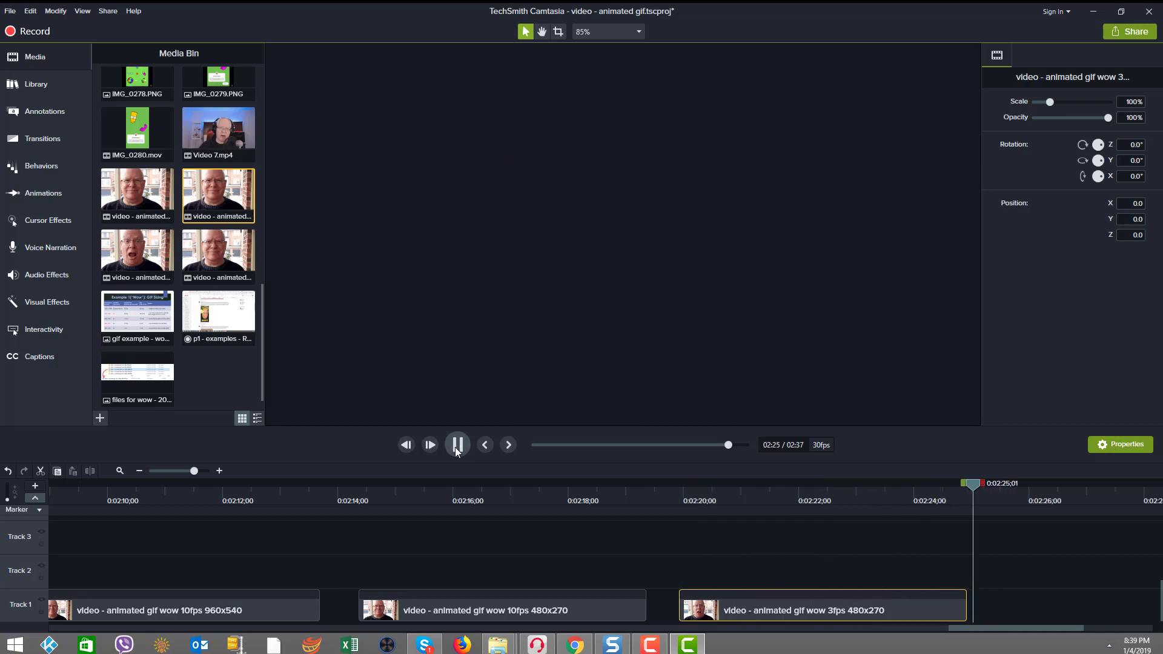
left_click(456, 447)
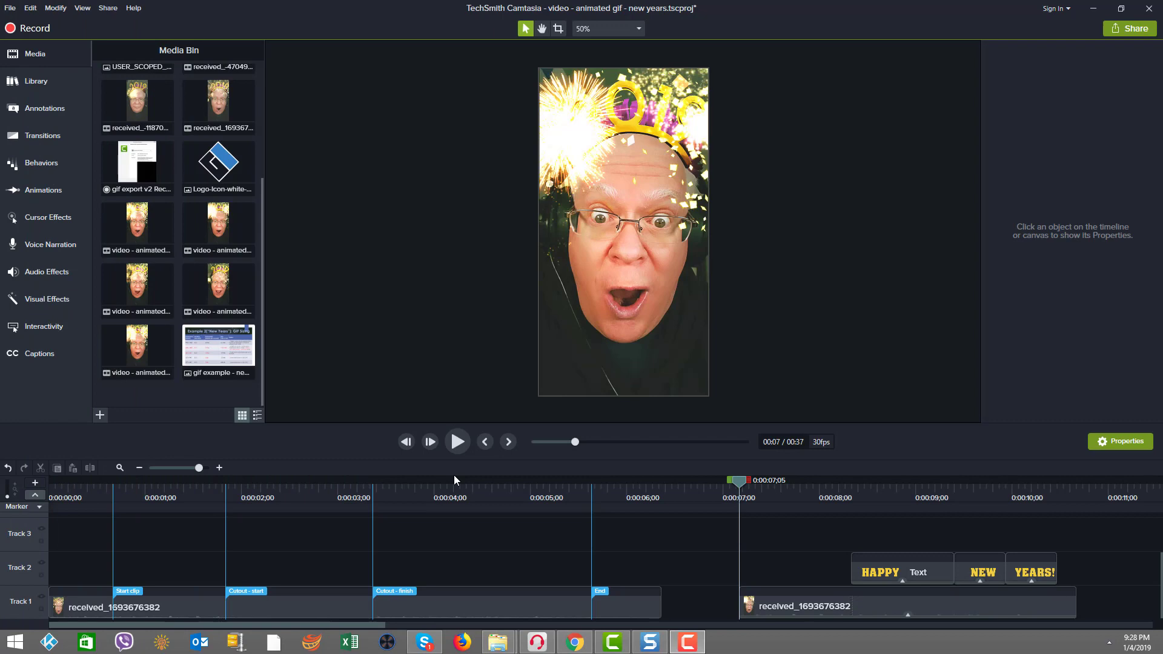
- Select the HAPPY title callout and expand its Drop Shadow effect (315°, offset 10, 100% opacity)
left_click(458, 442)
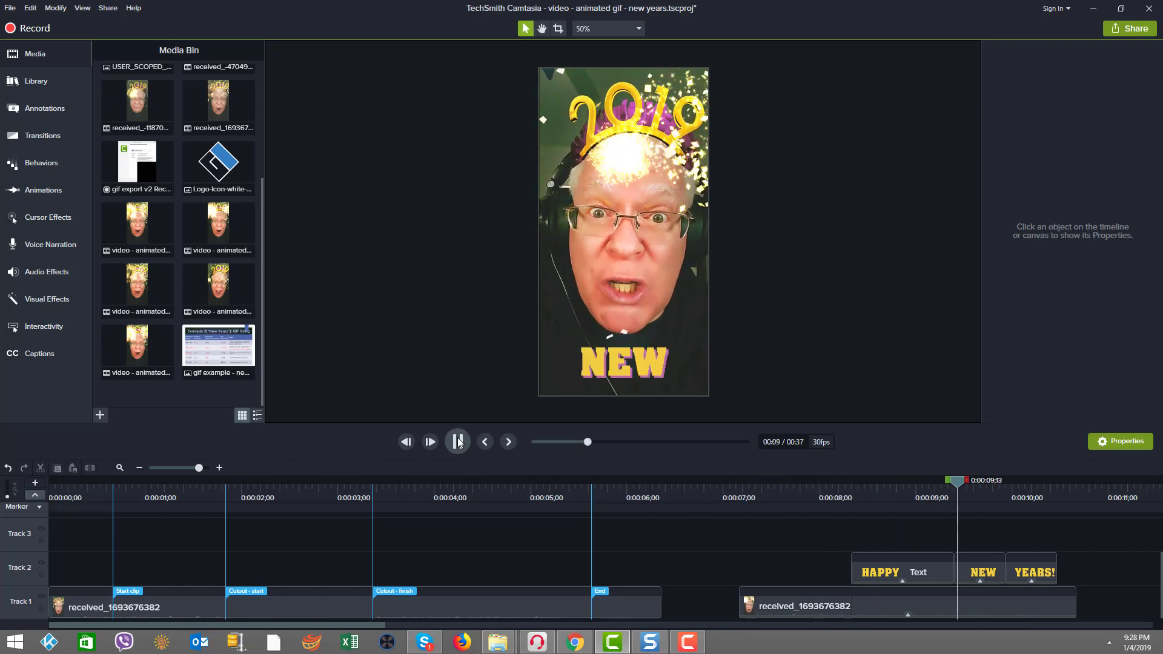
left_click(457, 442)
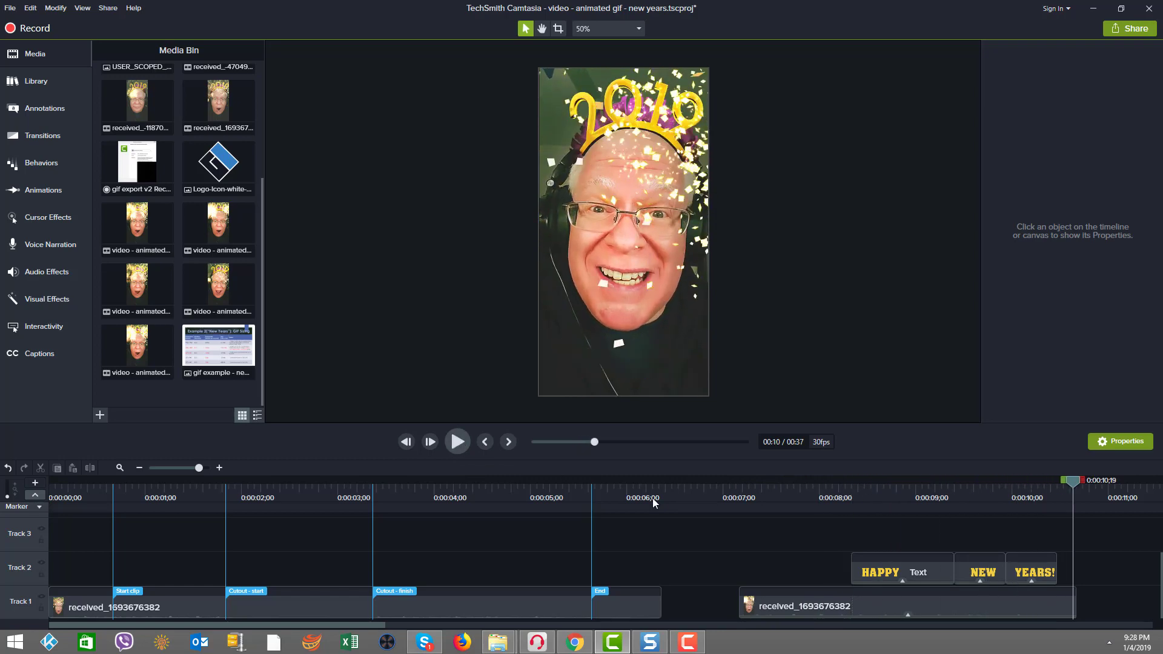
left_click(875, 568)
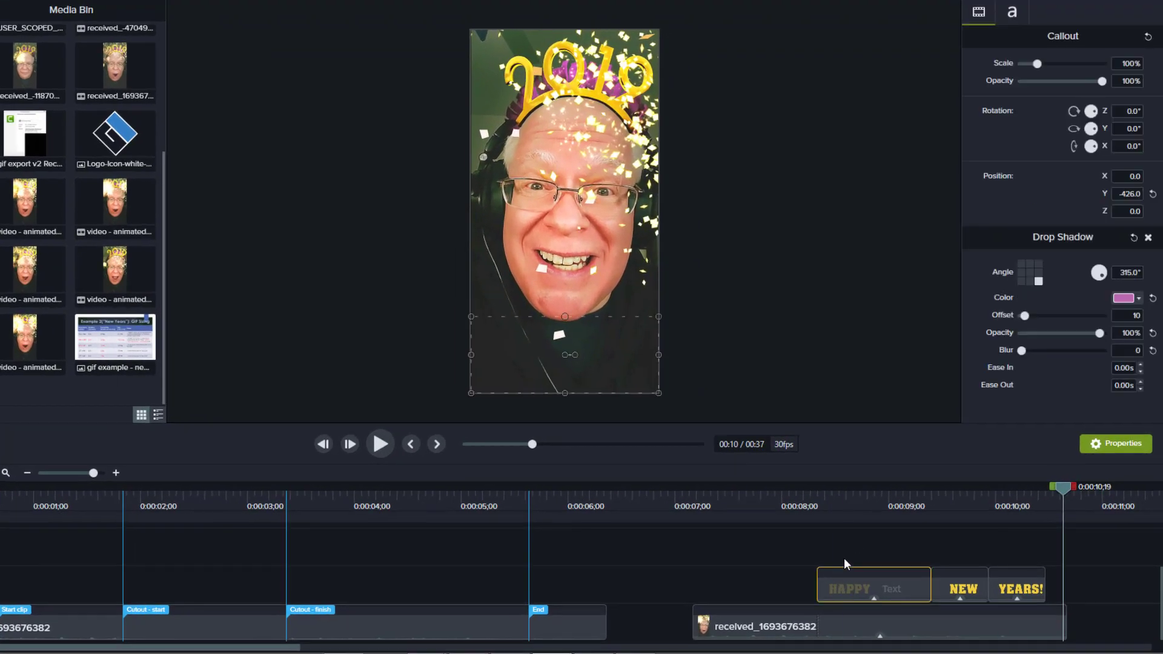
left_click(862, 492)
left_click(956, 494)
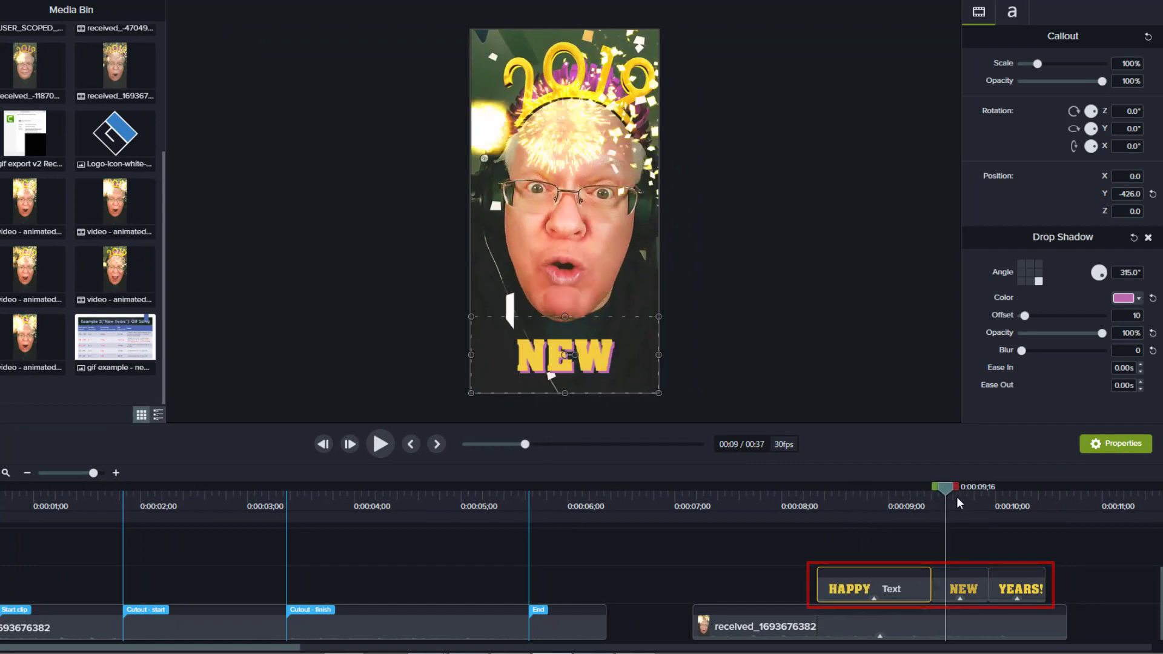
left_click(877, 502)
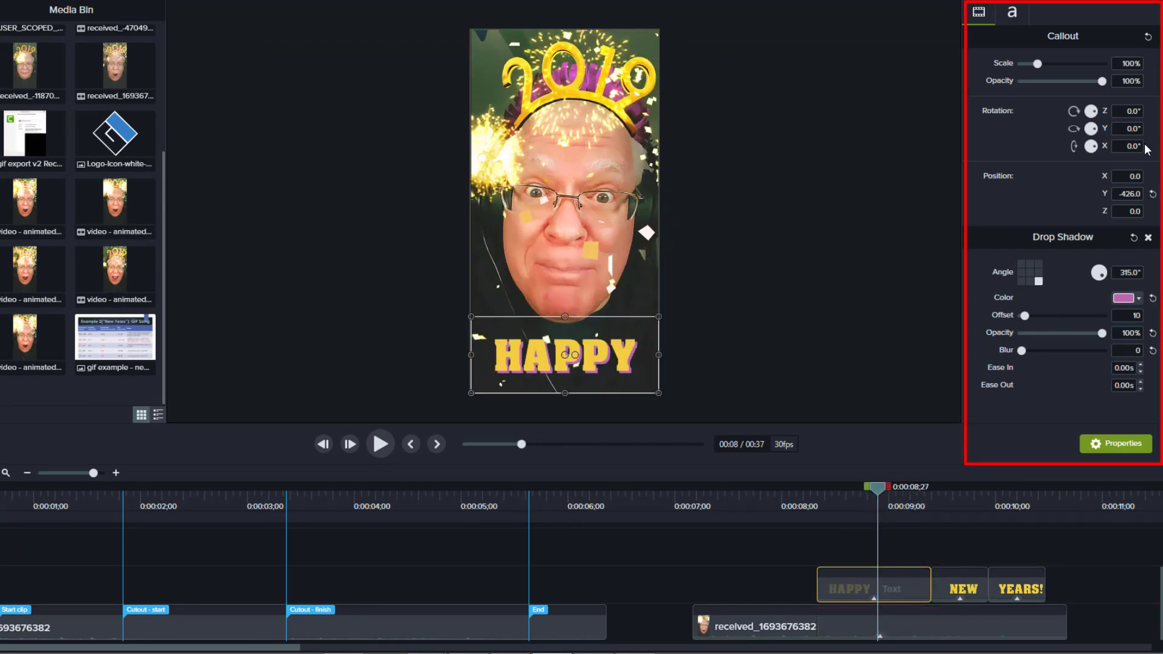
left_click(874, 599)
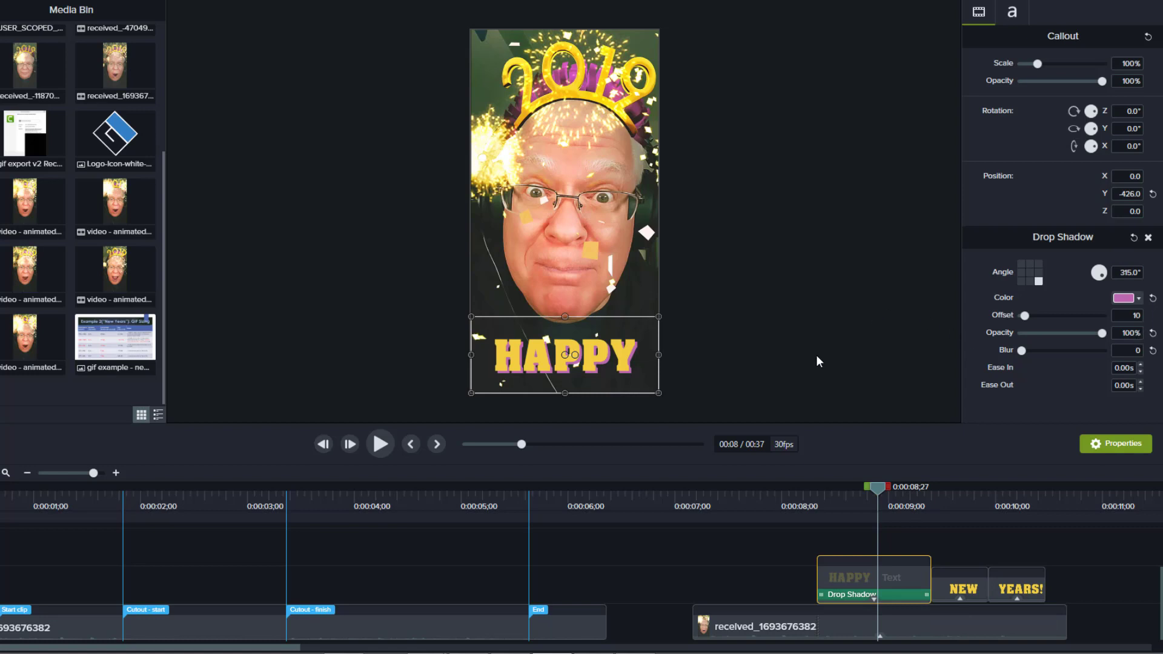
- Select the New Year clip and show its Color Adjustment effect (brightness 0, contrast 19, saturation 24)
left_click(865, 633)
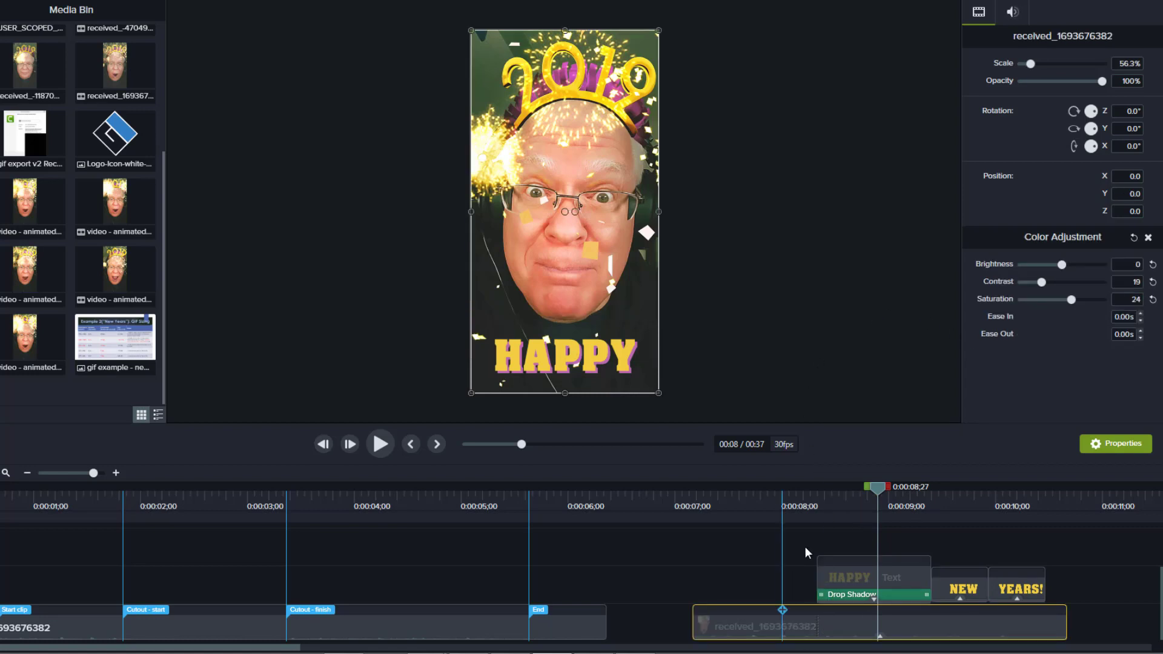
left_click(879, 636)
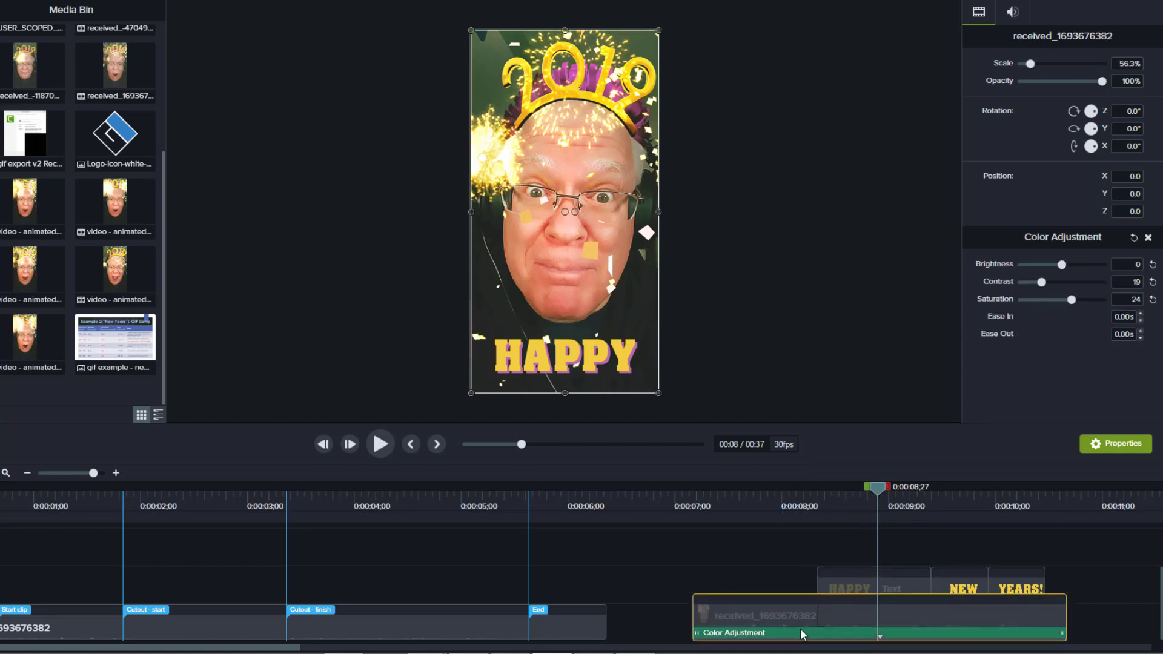
left_click(801, 637)
- Reselect the HAPPY and NEW title callouts, scrubbing from 0:00:07;11 toward the YEARS! title
left_click_drag(874, 486, 784, 492)
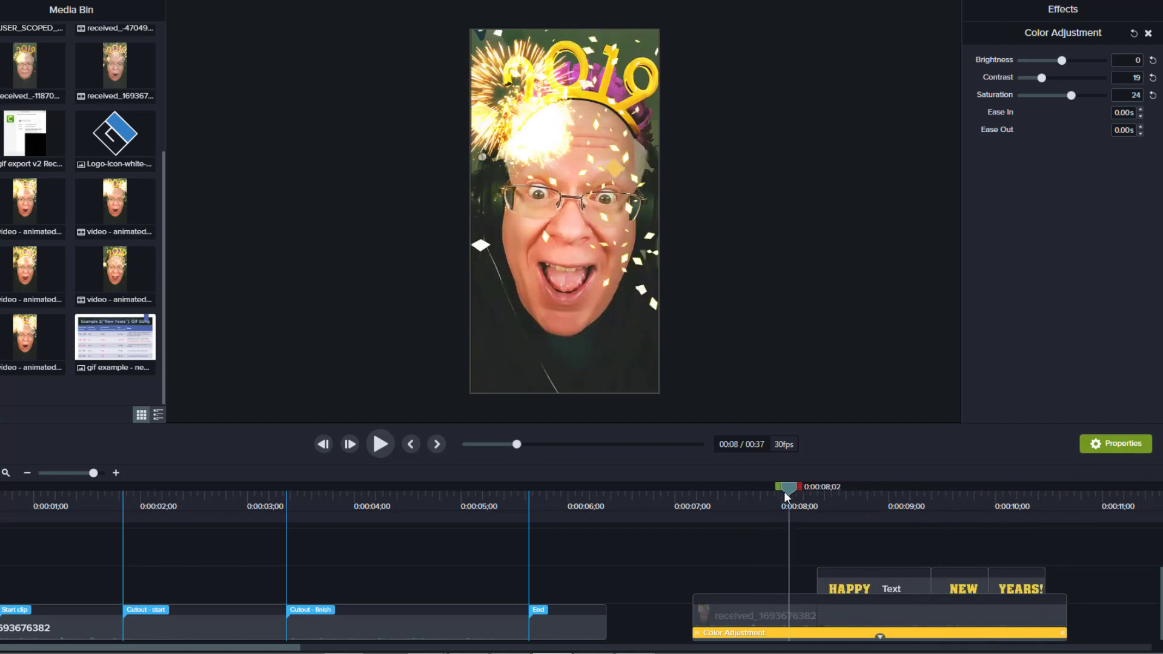
left_click(825, 499)
left_click(851, 588)
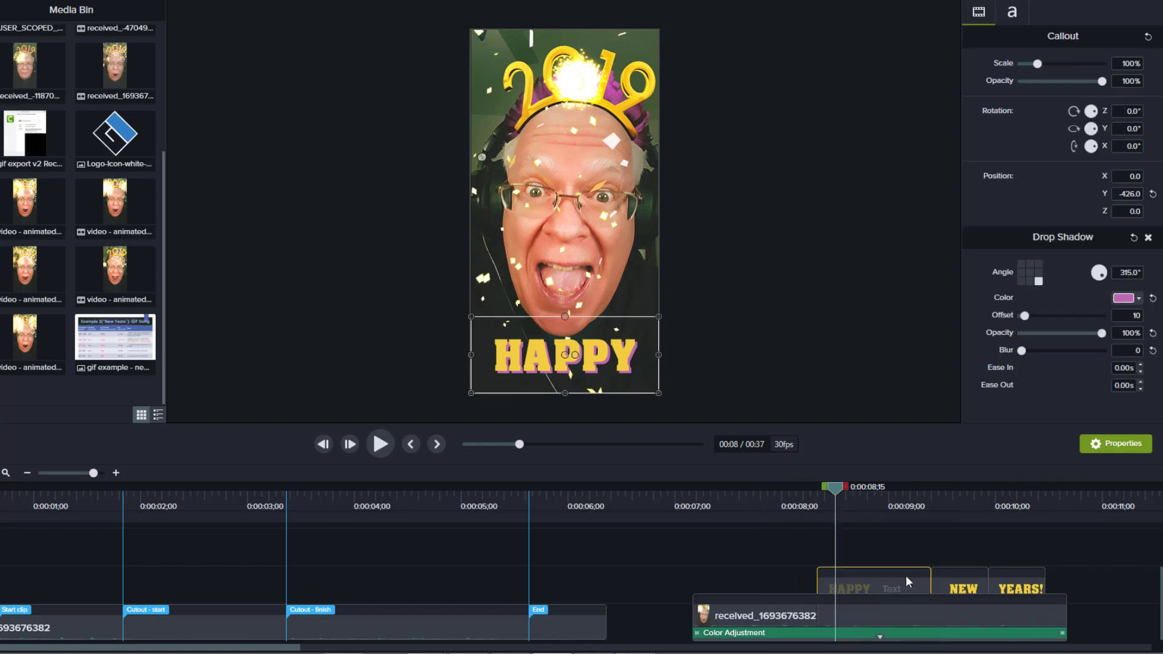
left_click(958, 581)
left_click_drag(838, 490, 859, 503)
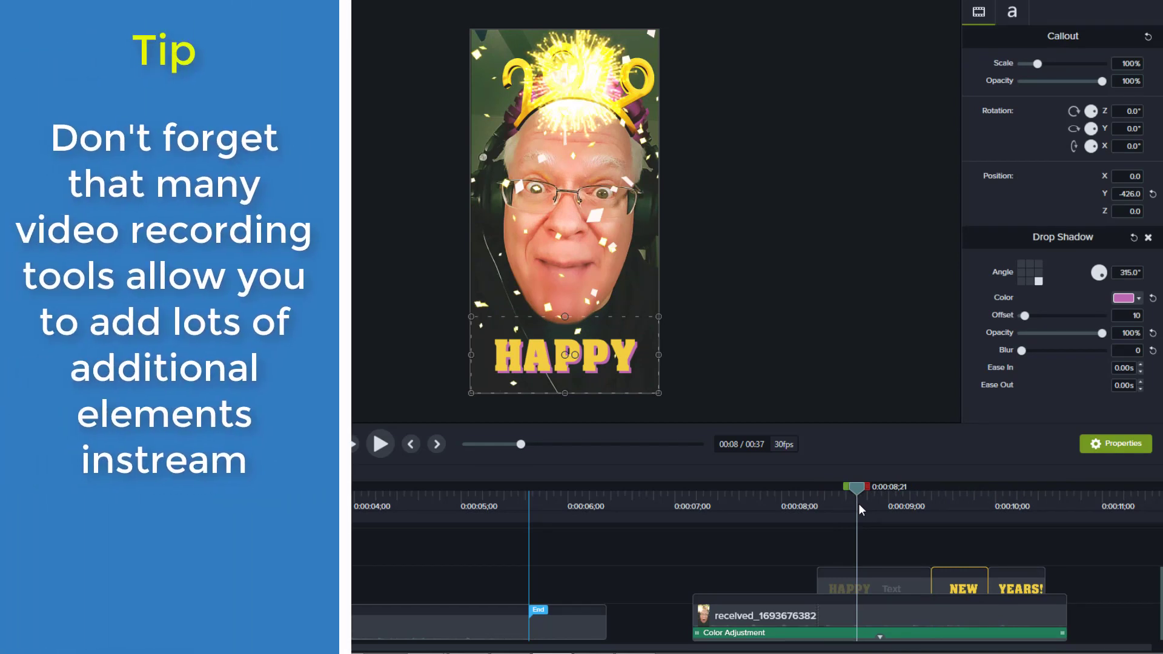
left_click_drag(859, 504, 750, 503)
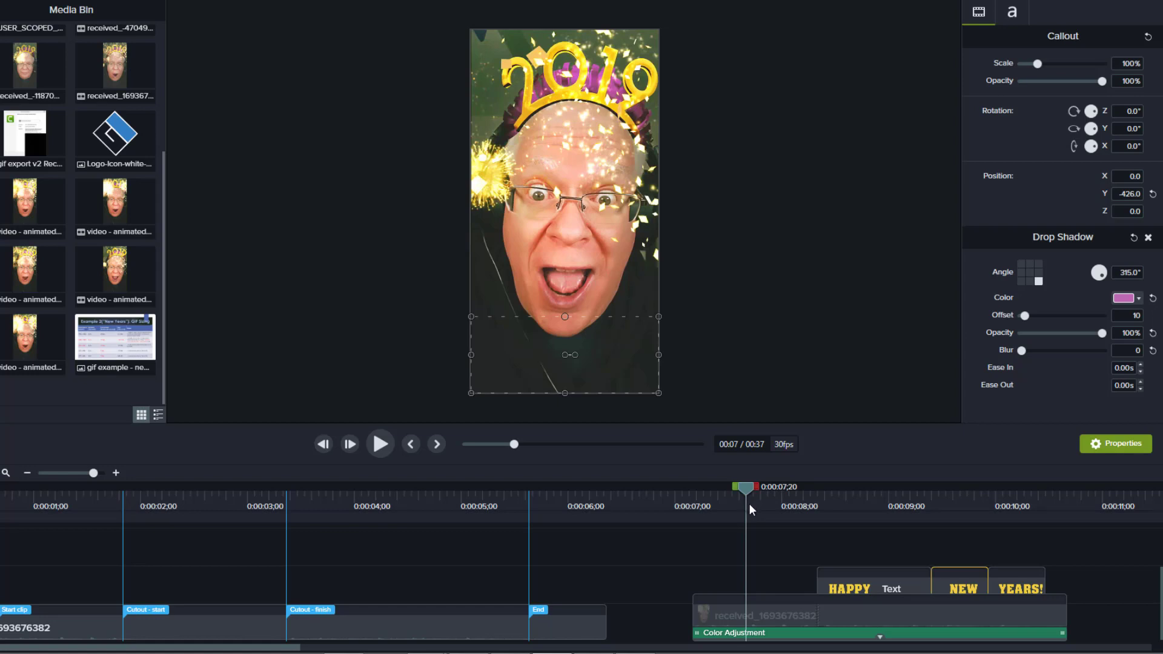
left_click_drag(748, 485, 817, 509)
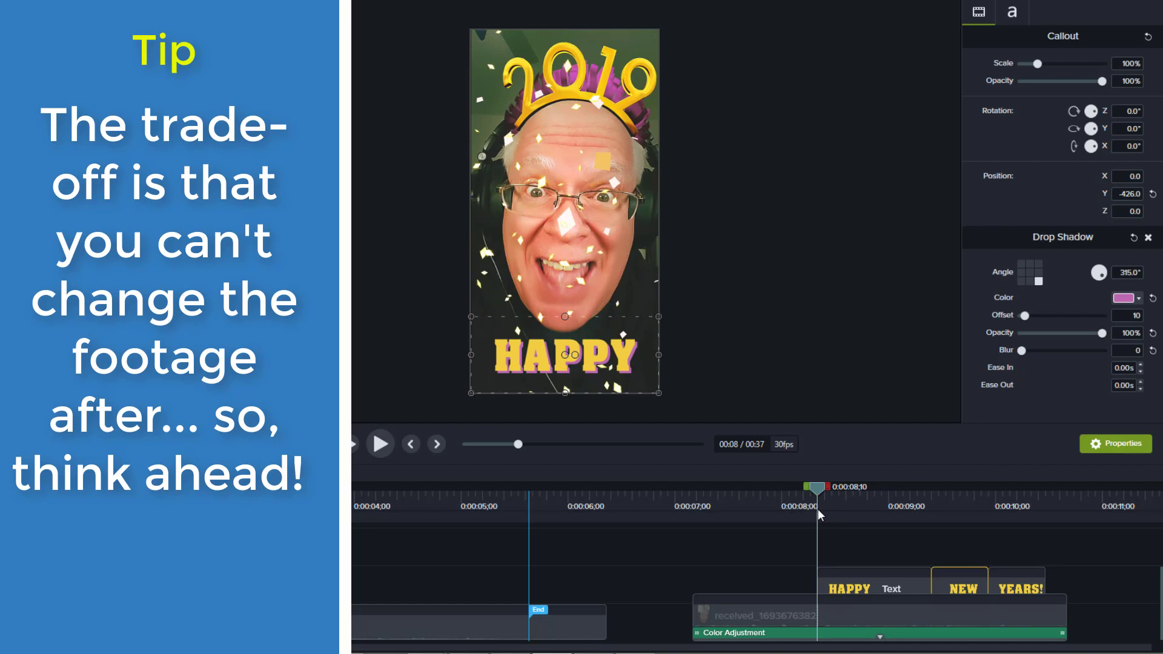
left_click(670, 514)
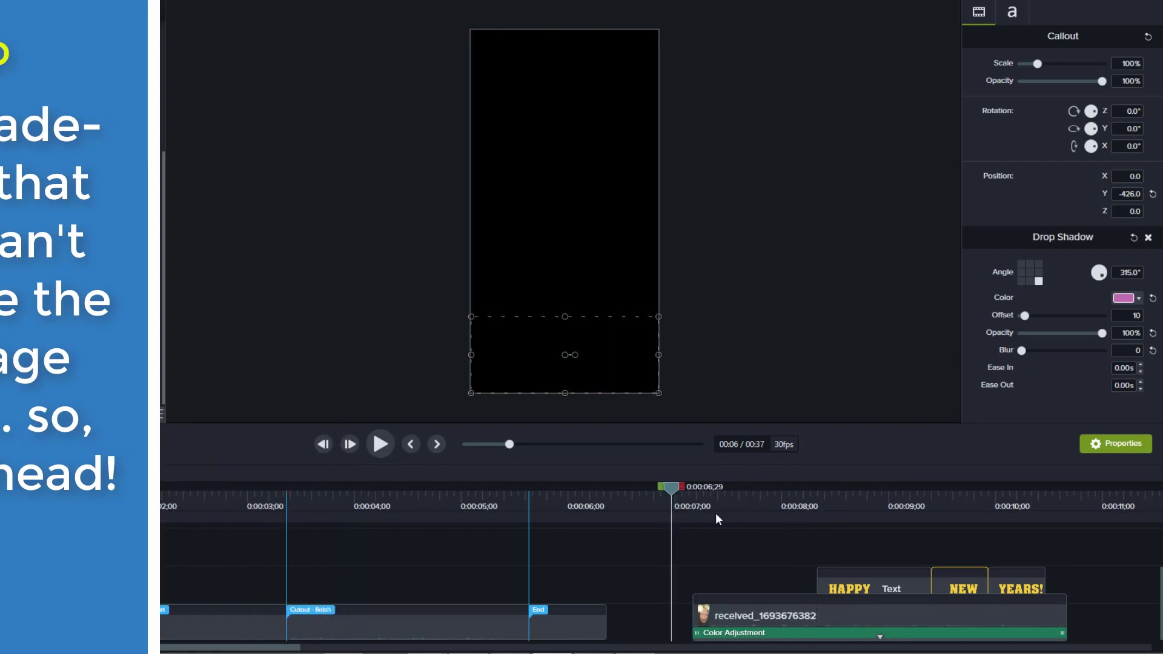
left_click_drag(728, 514, 690, 522)
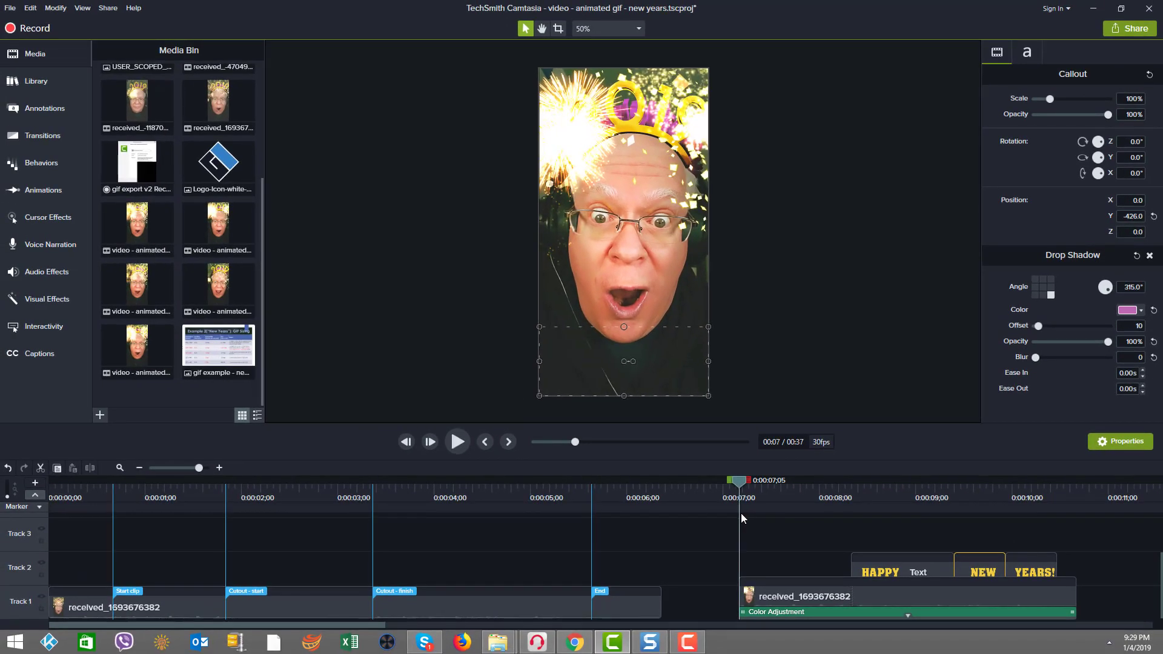
left_click_drag(704, 518, 400, 501)
left_click_drag(517, 499, 424, 497)
left_click_drag(528, 523, 640, 524)
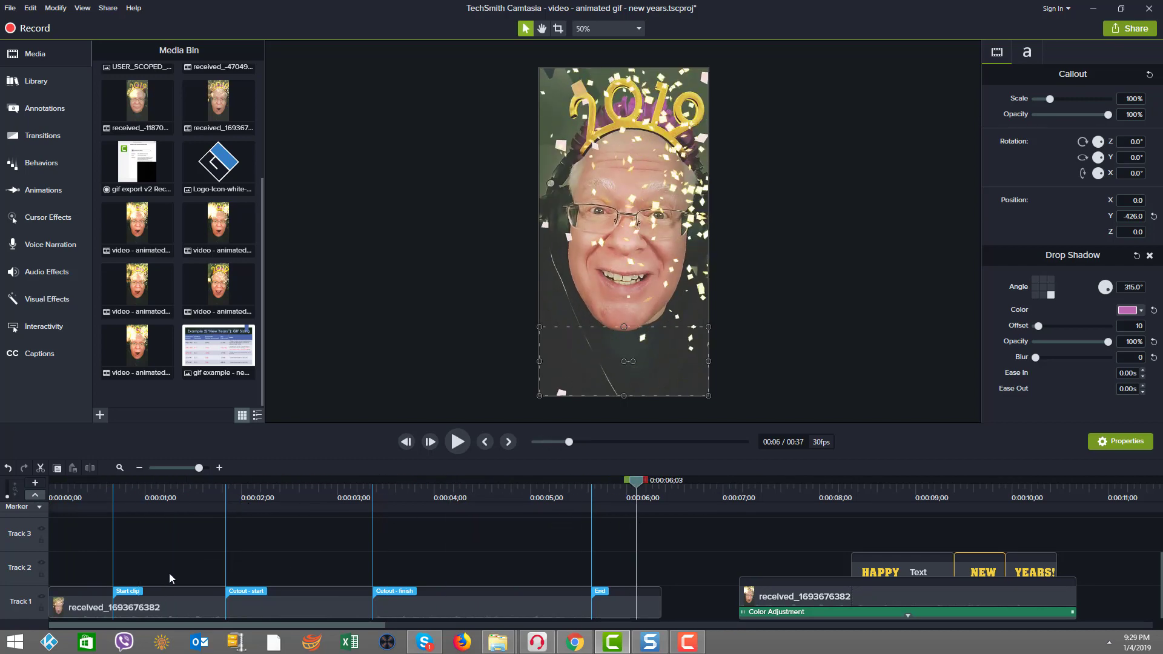
- Review the Start clip, End and Cutout - start markers on the first webcam clip
left_click(129, 592)
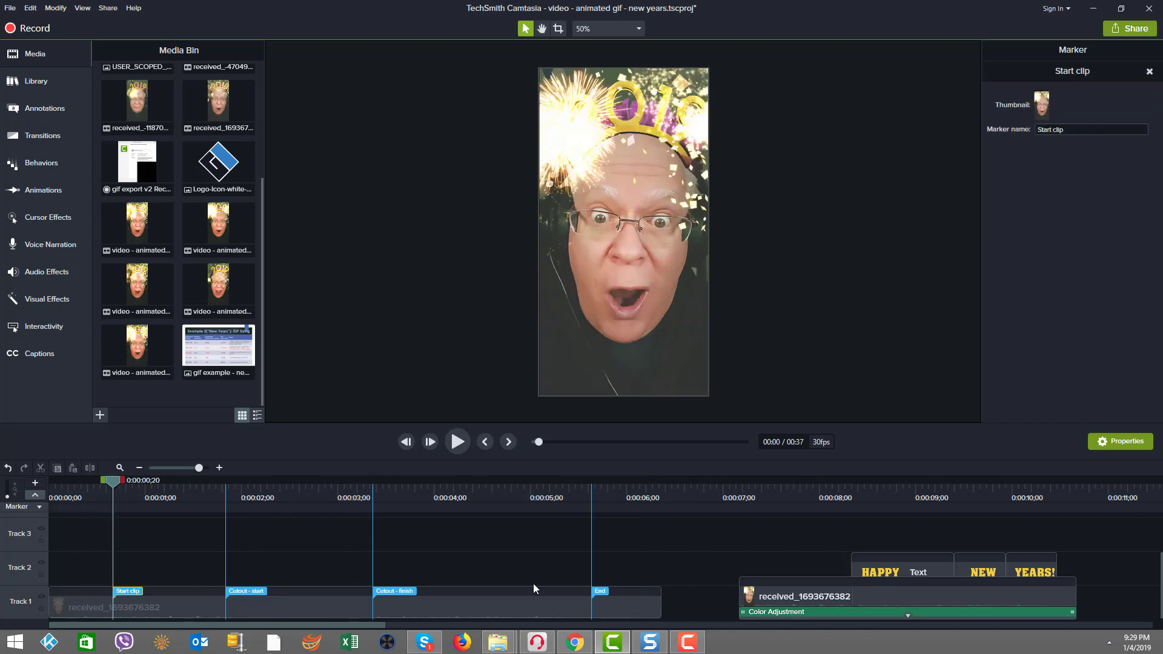
left_click(606, 592)
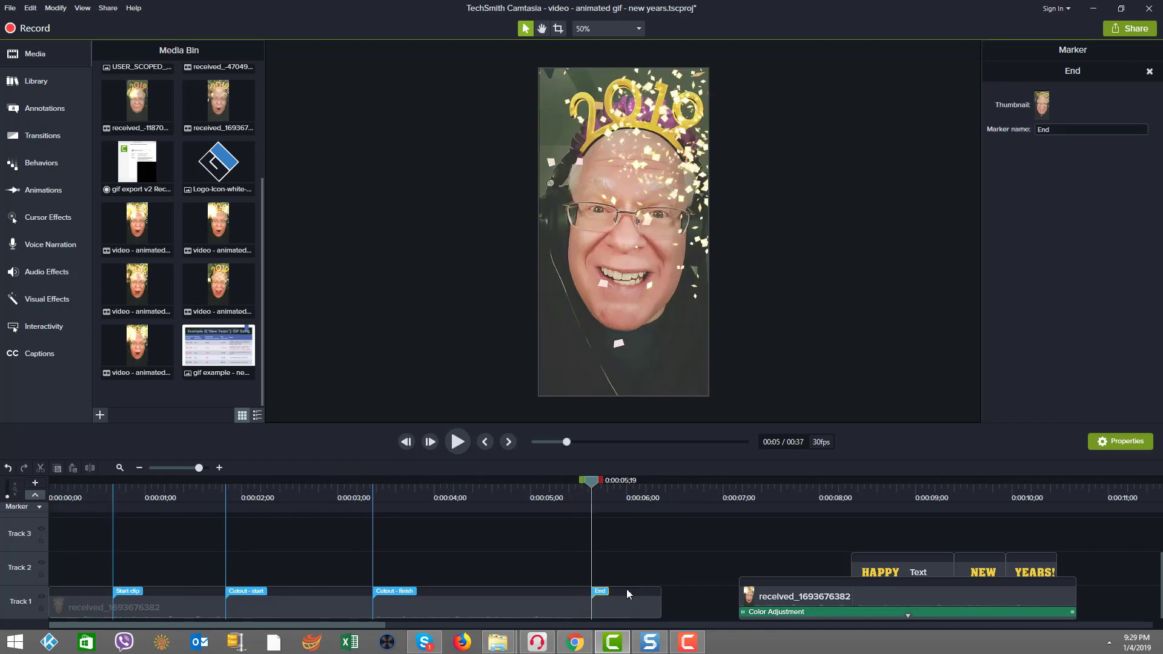
left_click(242, 594)
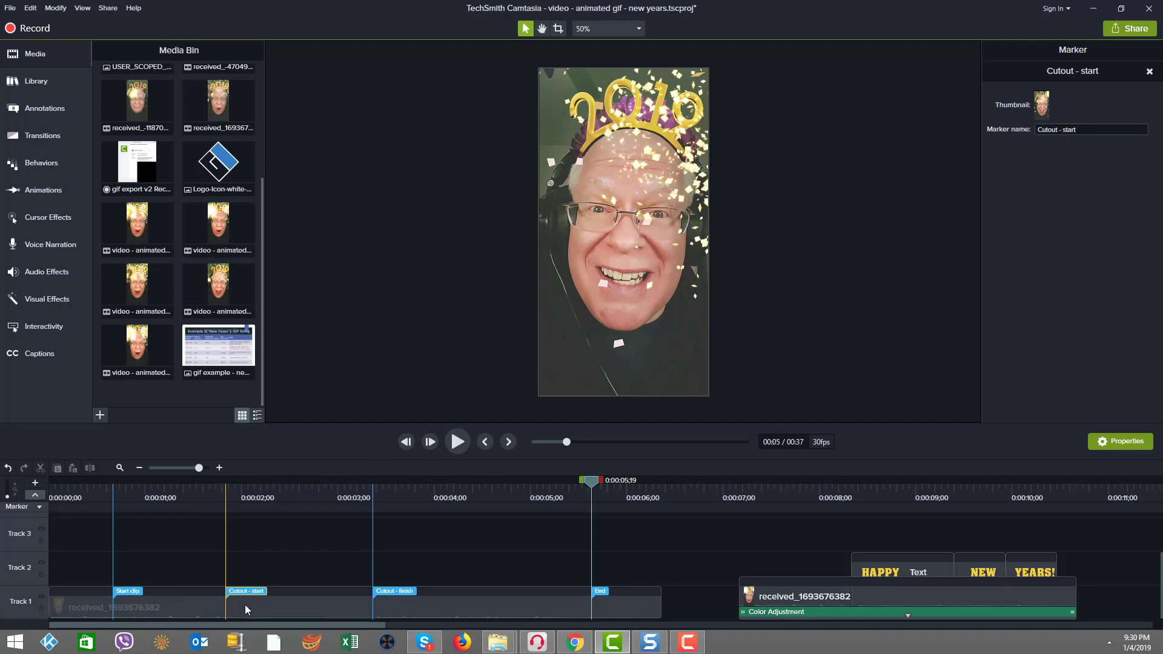
left_click(242, 595)
left_click(244, 594)
left_click(244, 594)
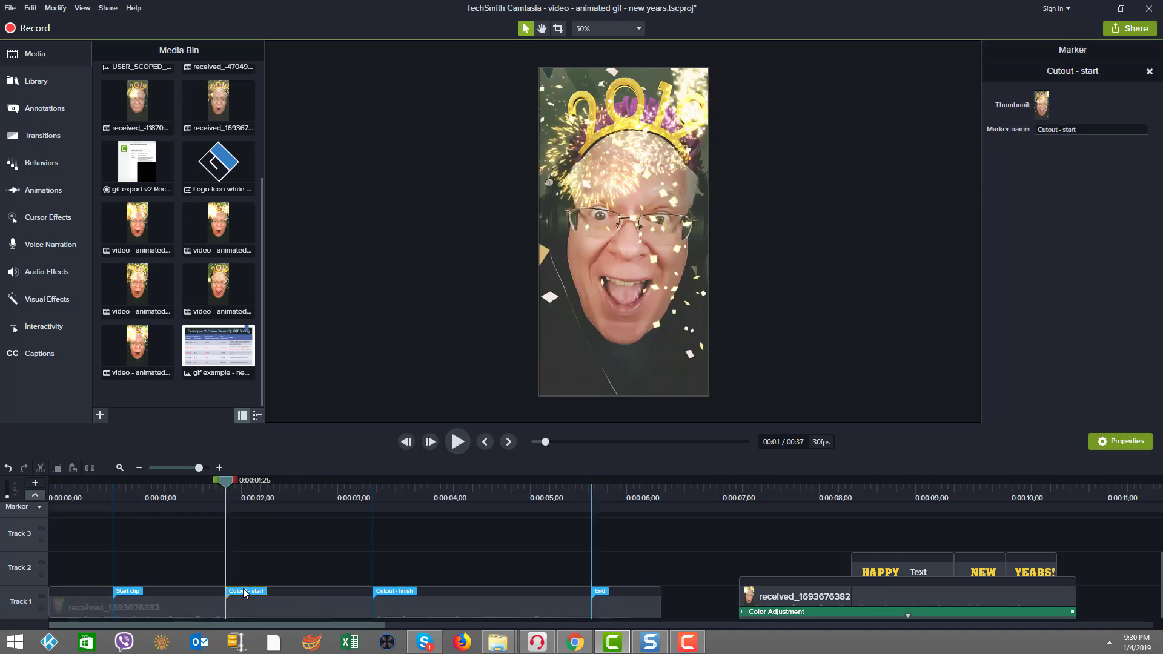
- Select the range between the Cutout - start and Cutout - finish markers and preview it
double_click(244, 593)
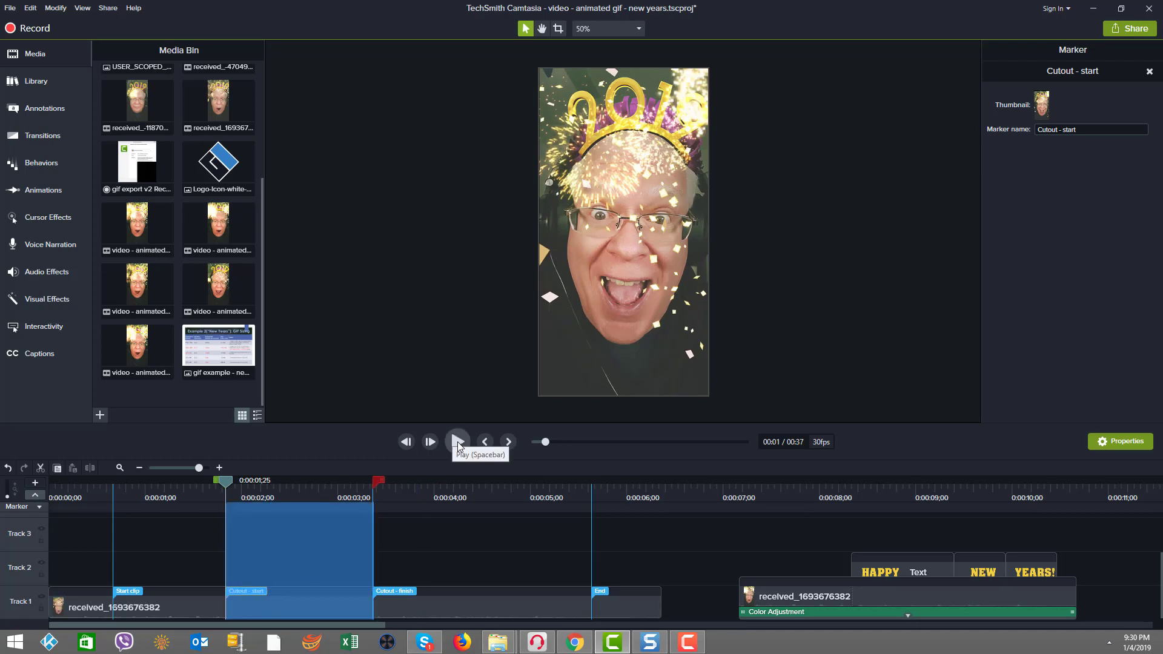
left_click(458, 443)
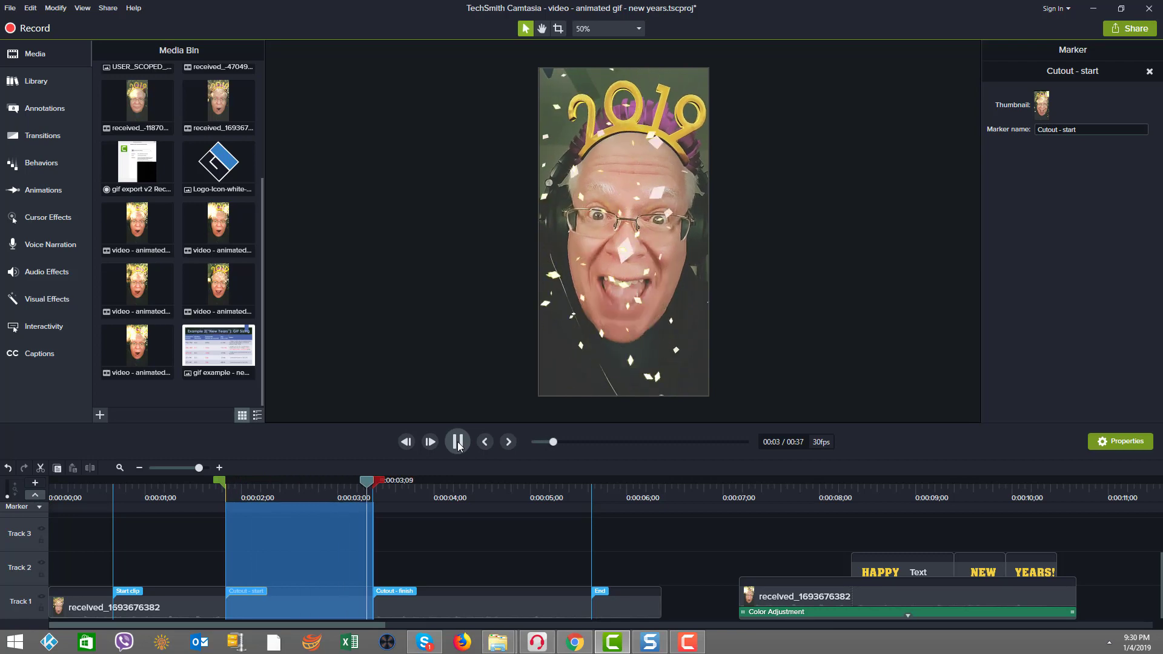
left_click(457, 442)
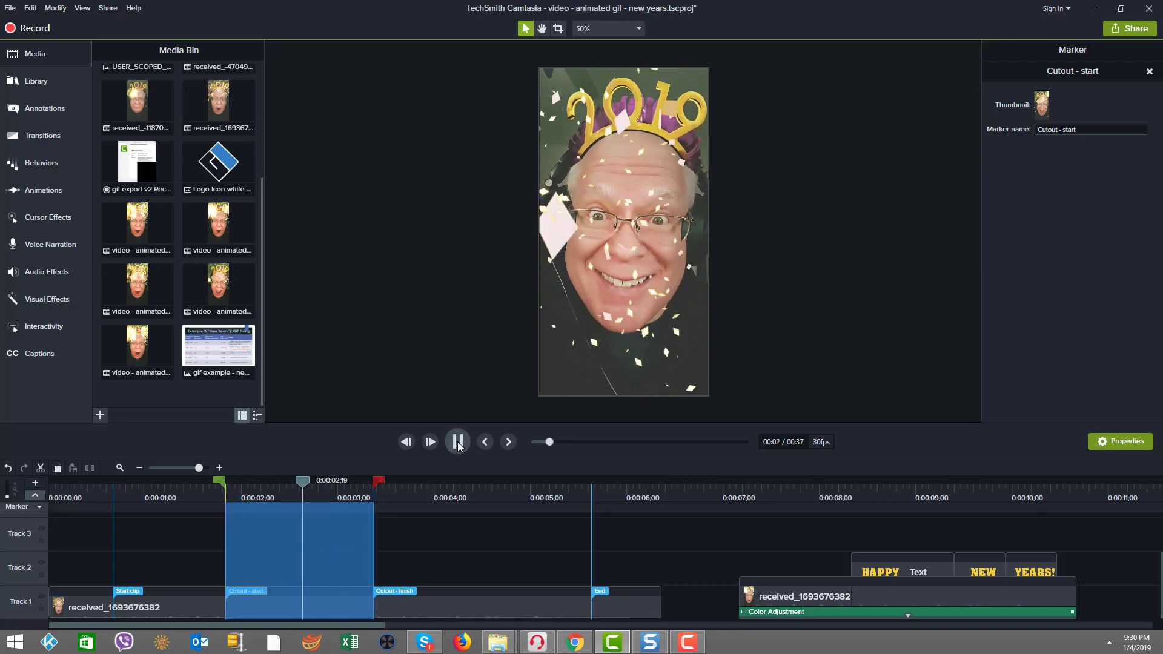
left_click(459, 446)
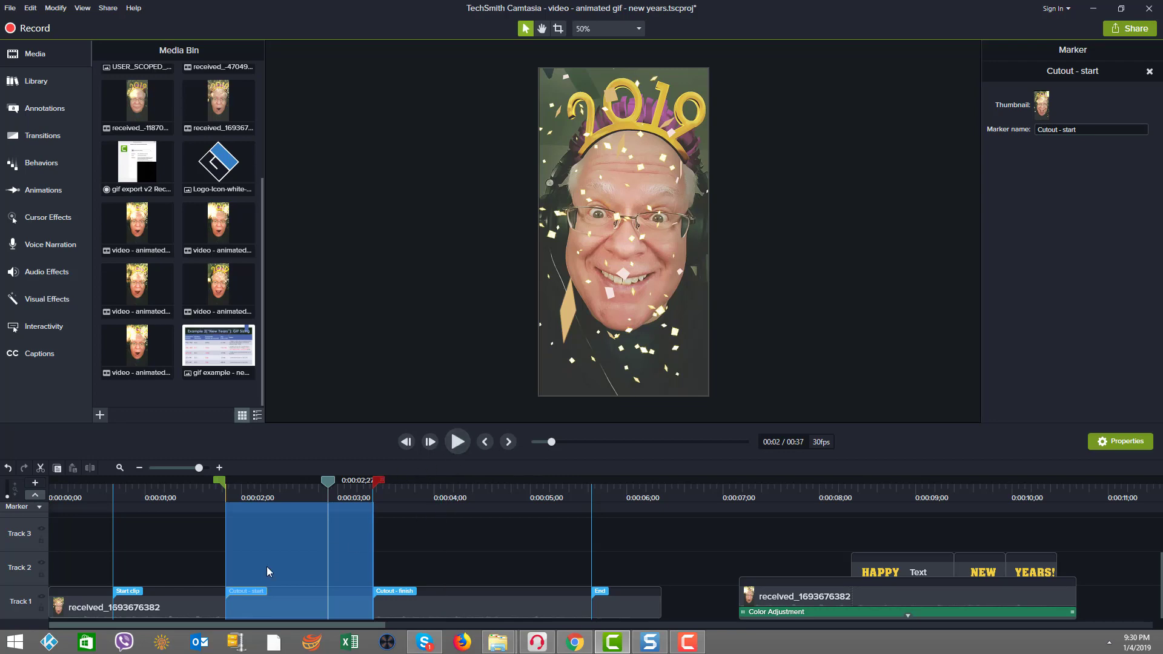
left_click(121, 591)
- Trim the first clip to its Start clip and End markers, deleting the pieces outside them
left_click(97, 602)
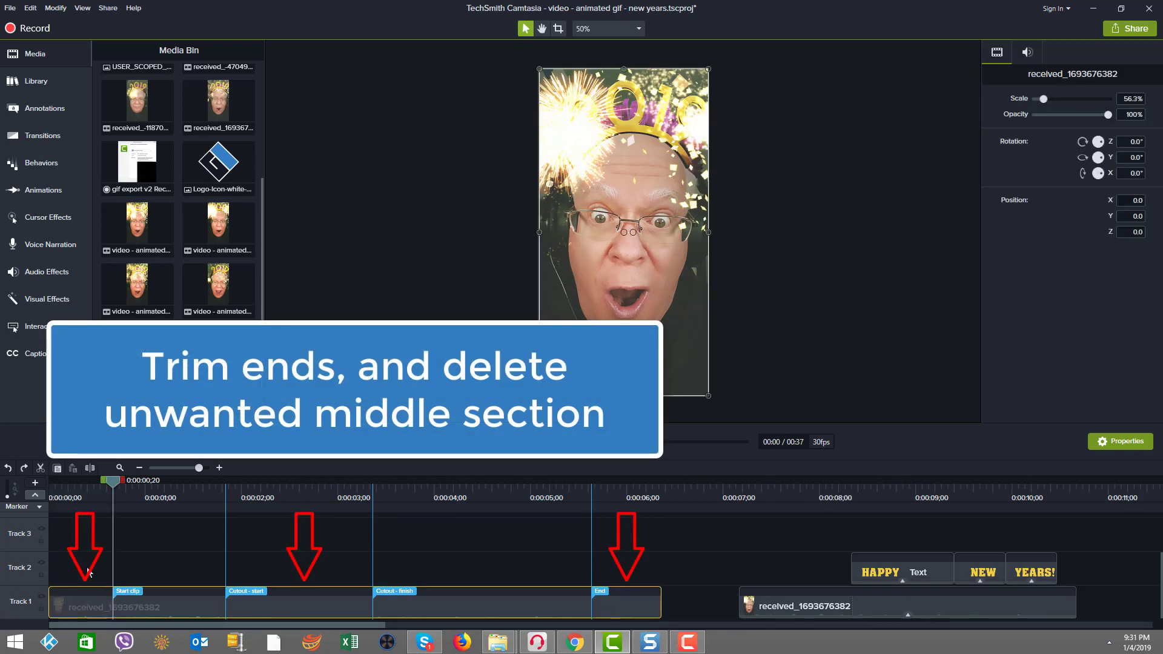
key("s")
left_click(85, 600)
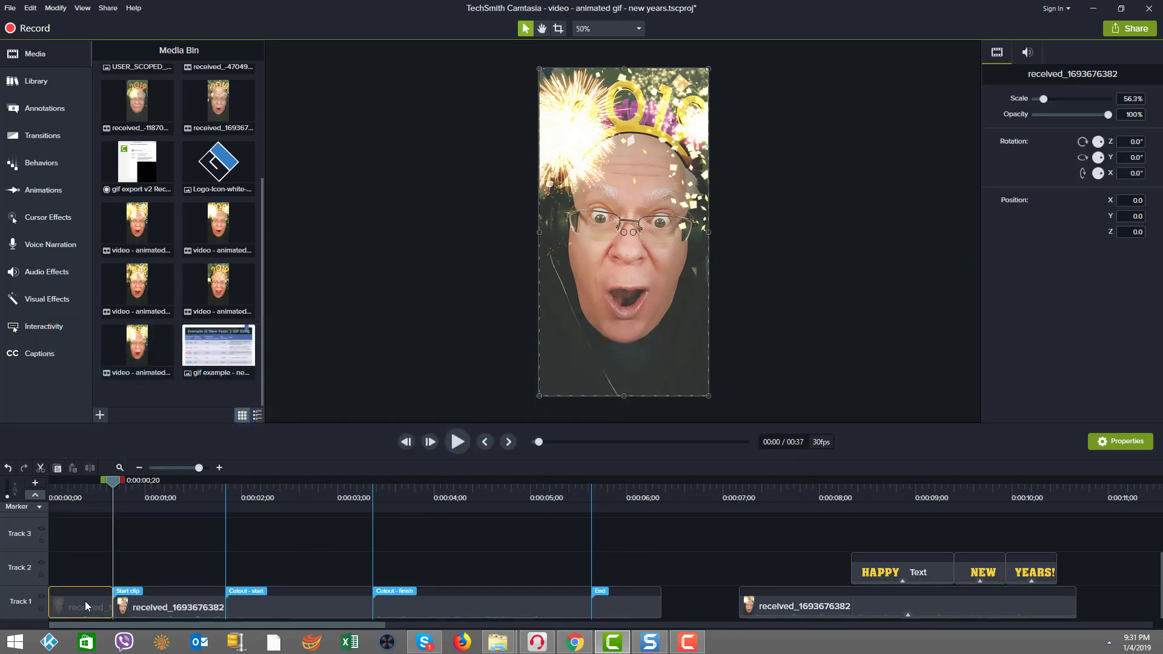
key("Delete")
left_click(601, 589)
key("s")
left_click(619, 610)
key("Delete")
- Ripple Delete the range between the cutout markers, shortening the video to 0:35
left_click(259, 592)
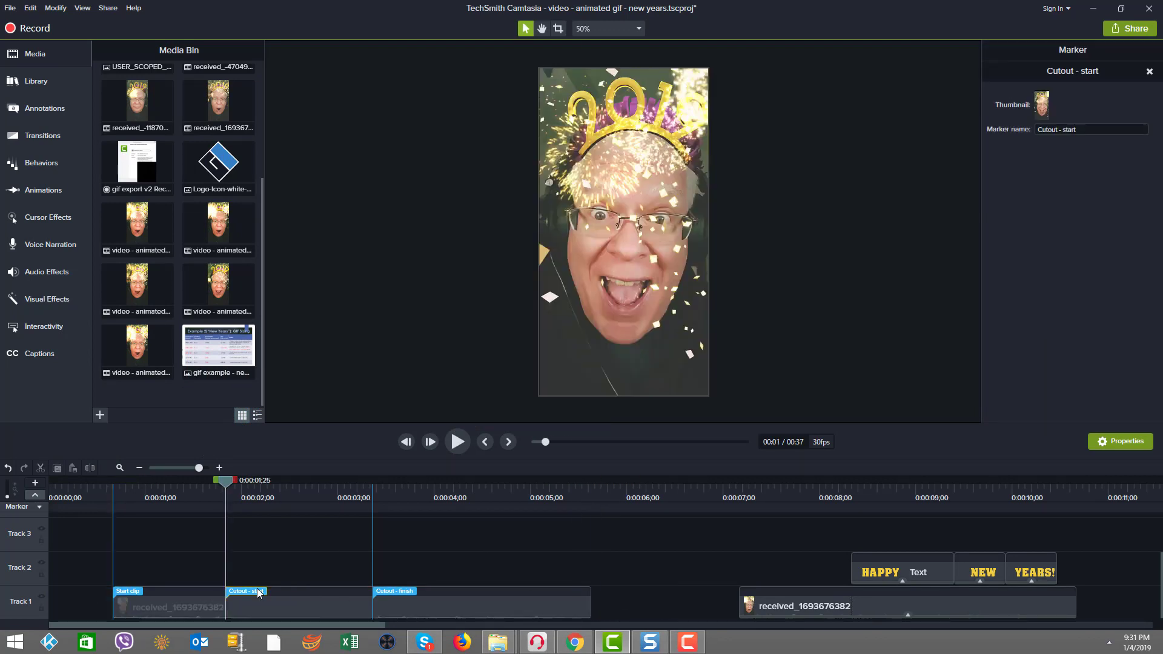
double_click(260, 592)
right_click(278, 553)
left_click(376, 475)
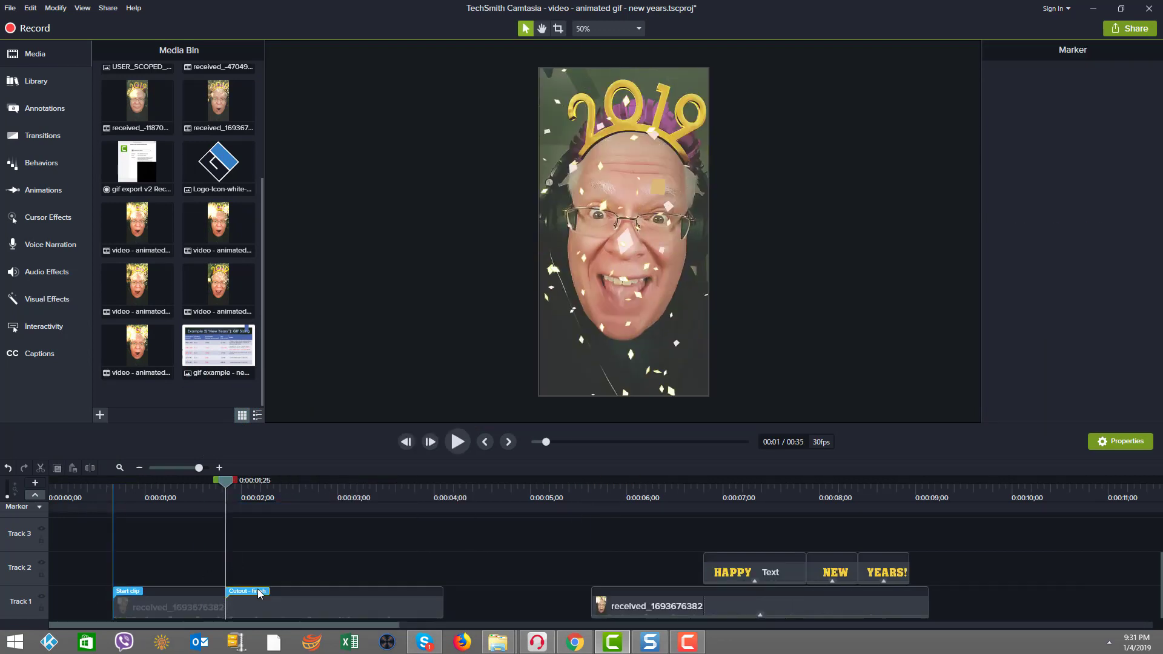
left_click(171, 580)
left_click(222, 490)
left_click_drag(185, 500, 452, 490)
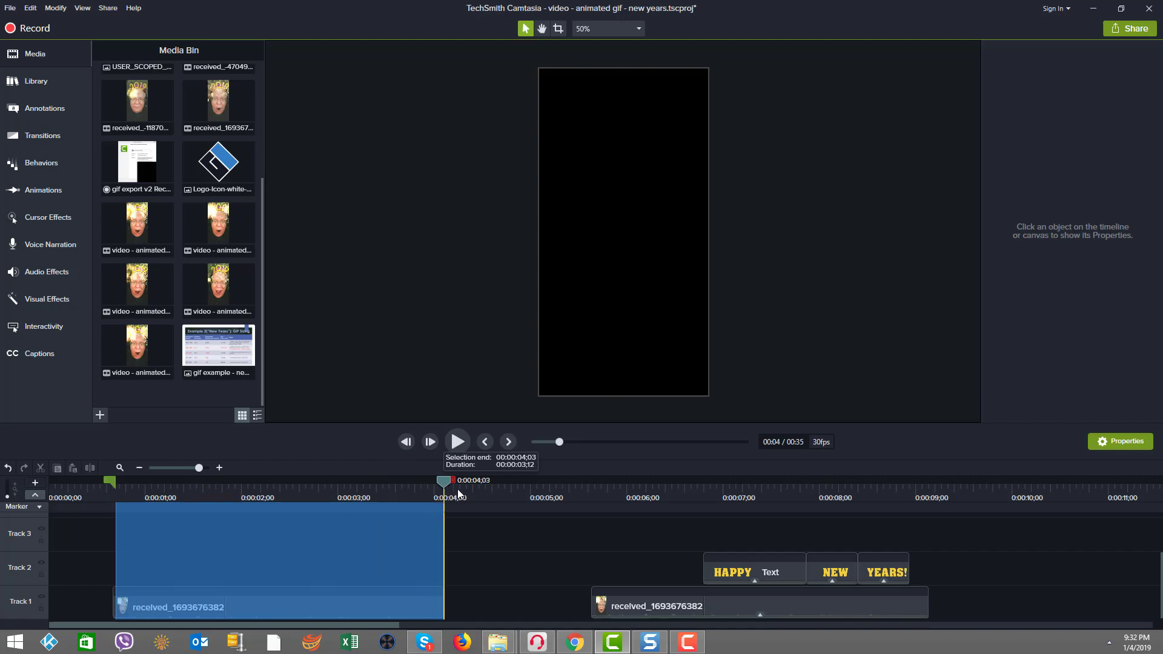
- Preview the 'Example 2 (New Years): GIF Sizing' table image from the Media Bin
double_click(216, 355)
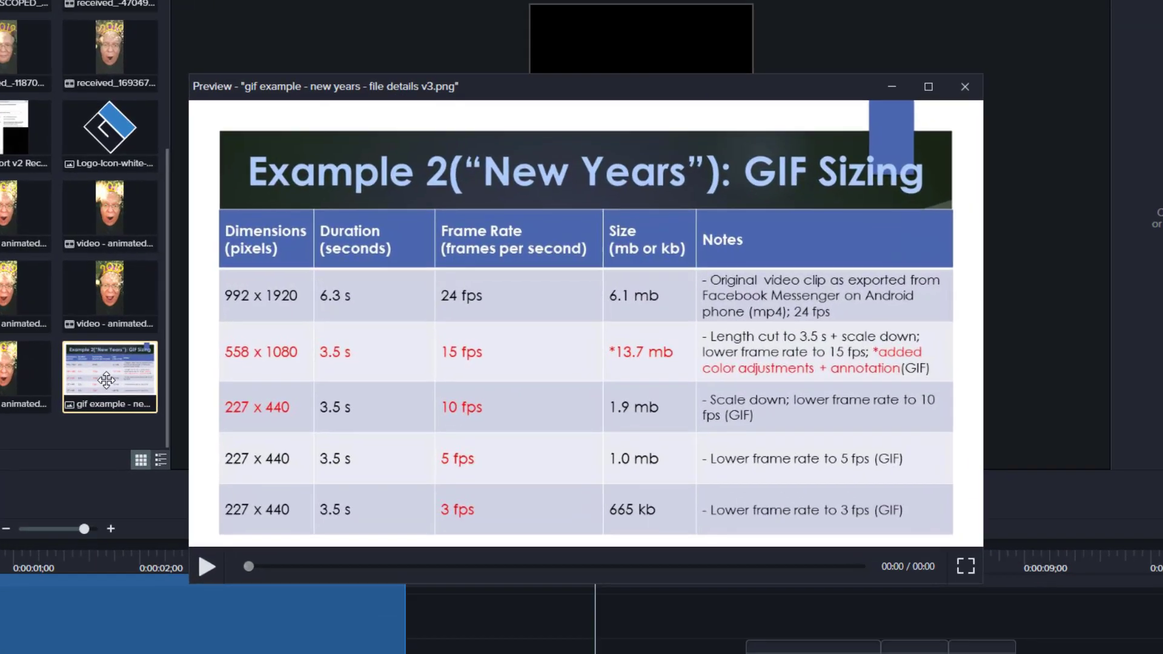